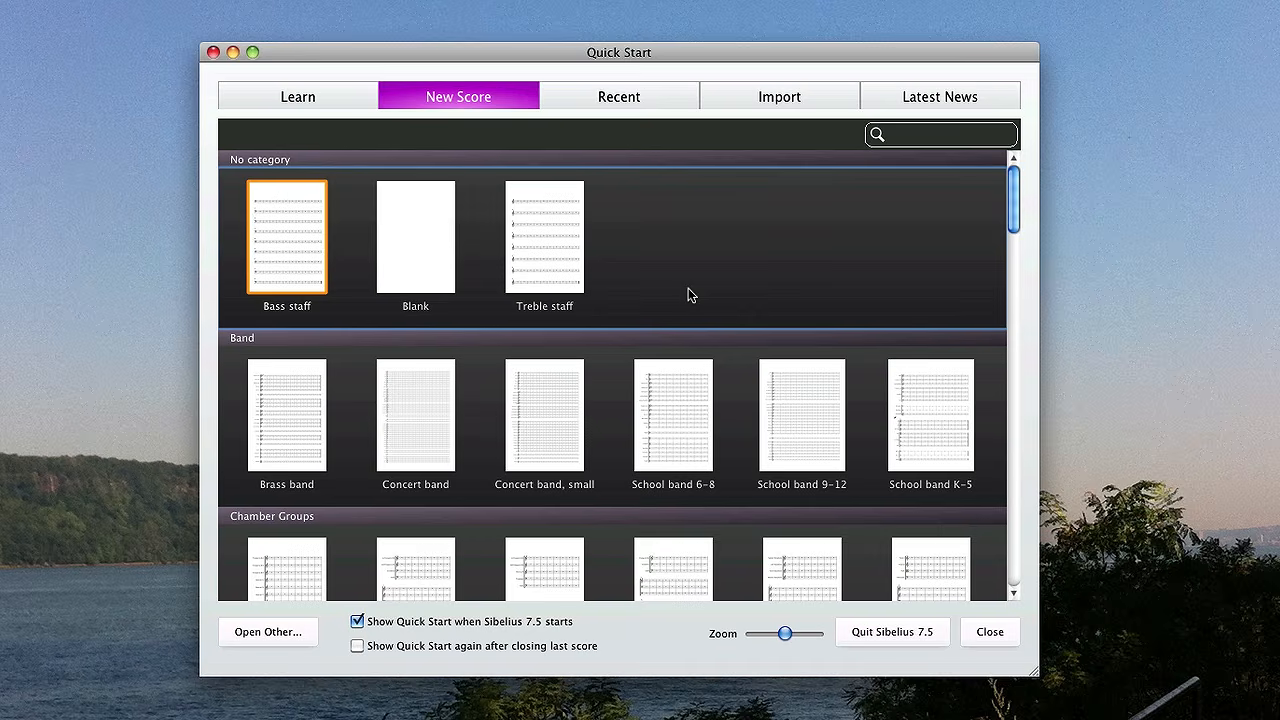
- Browse the new score templates, collapsing and re-expanding the Band and Chamber Groups categories
{"action": "scroll", "coordinate": [688, 293], "scroll_direction": "down", "scroll_amount": 10}
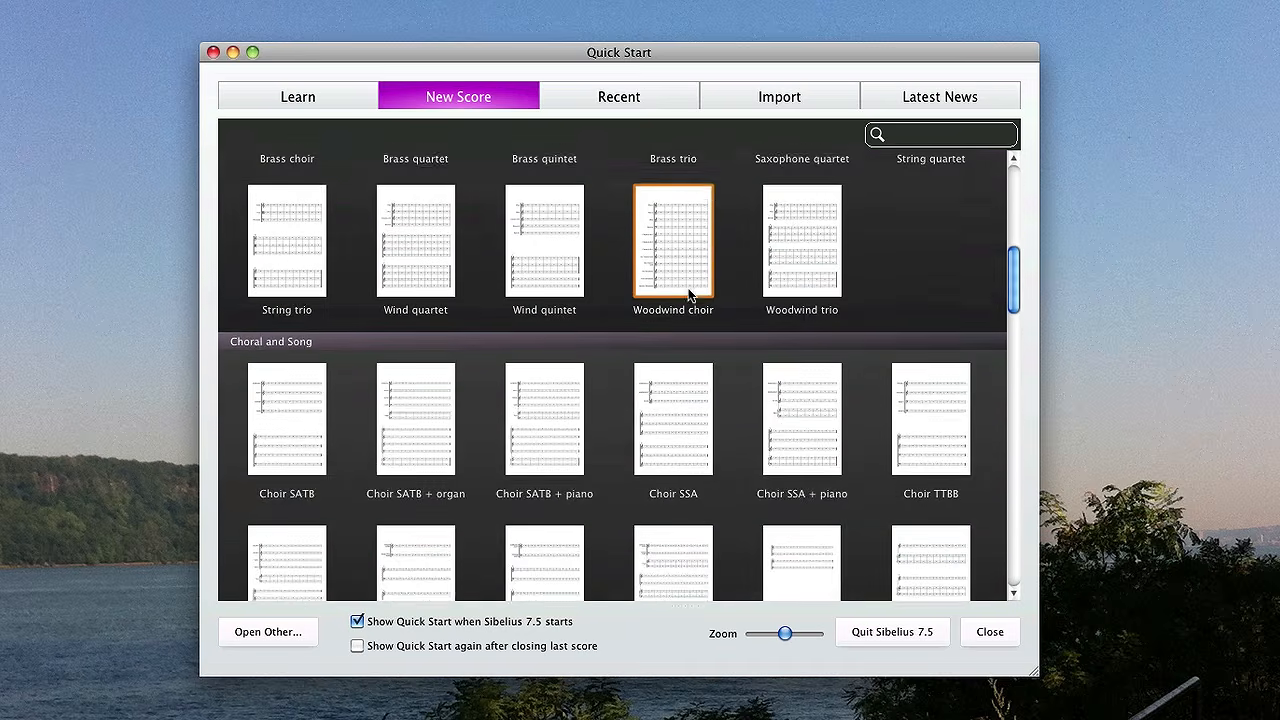
{"action": "scroll", "coordinate": [688, 293], "scroll_direction": "up", "scroll_amount": 10}
{"action": "left_click", "coordinate": [527, 336]}
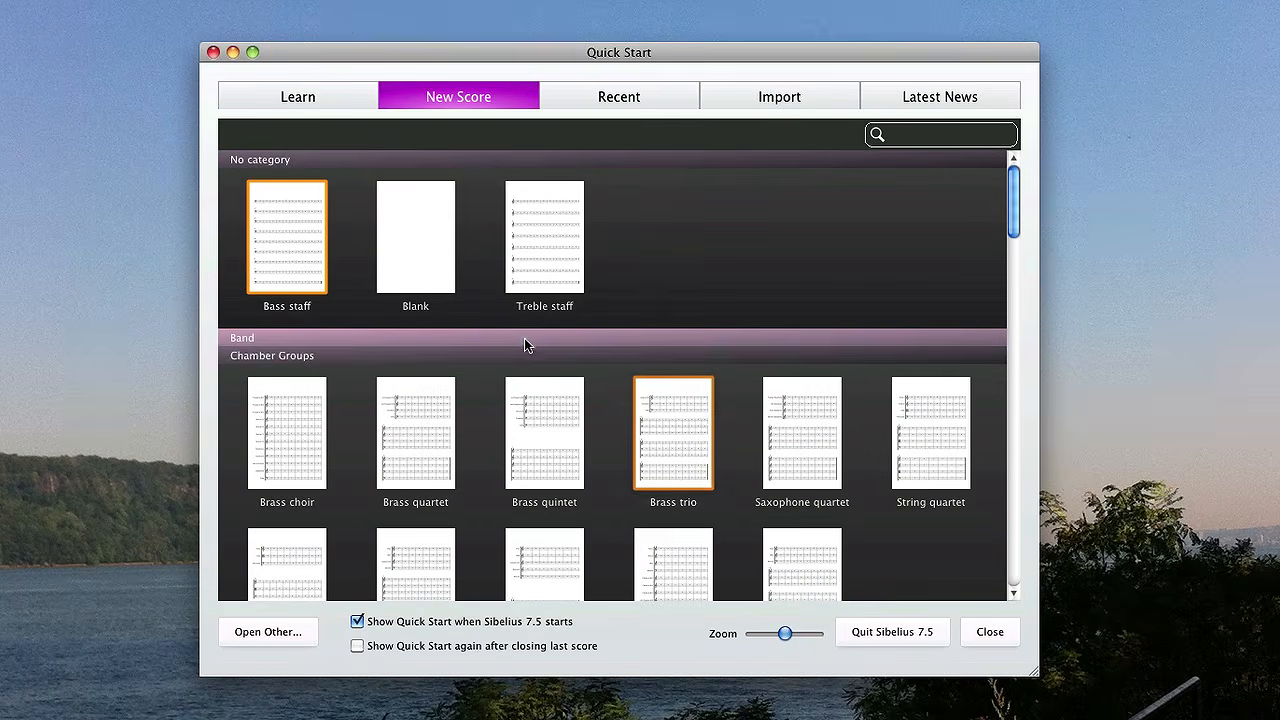
{"action": "left_click", "coordinate": [523, 357]}
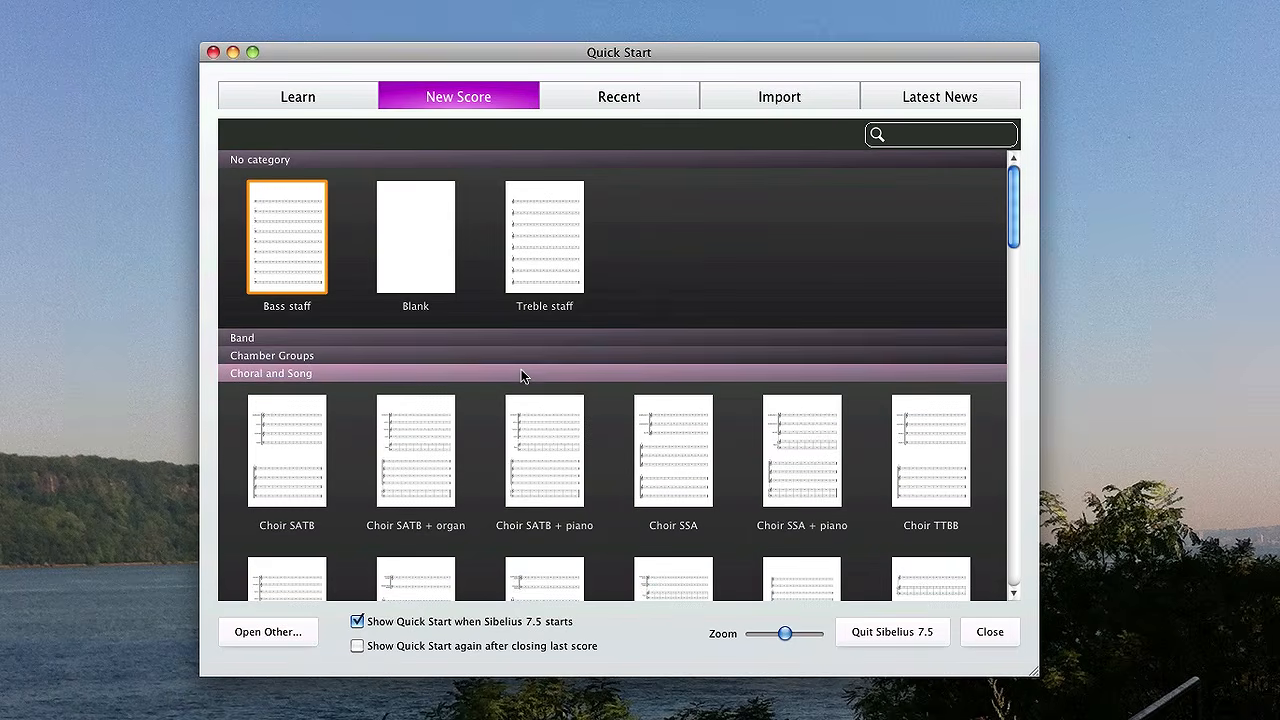
{"action": "left_click", "coordinate": [526, 357]}
{"action": "left_click", "coordinate": [532, 339]}
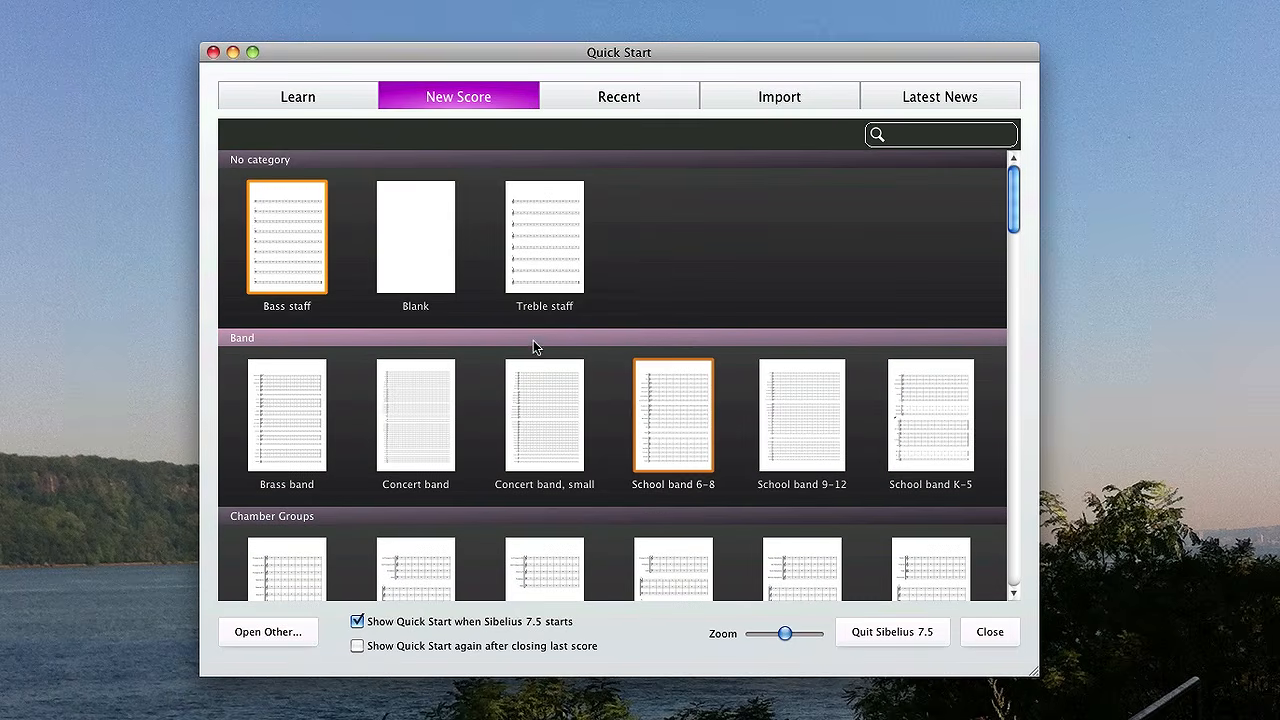
- Search the new score templates for "band" and choose the Big band template
{"action": "left_click", "coordinate": [923, 138]}
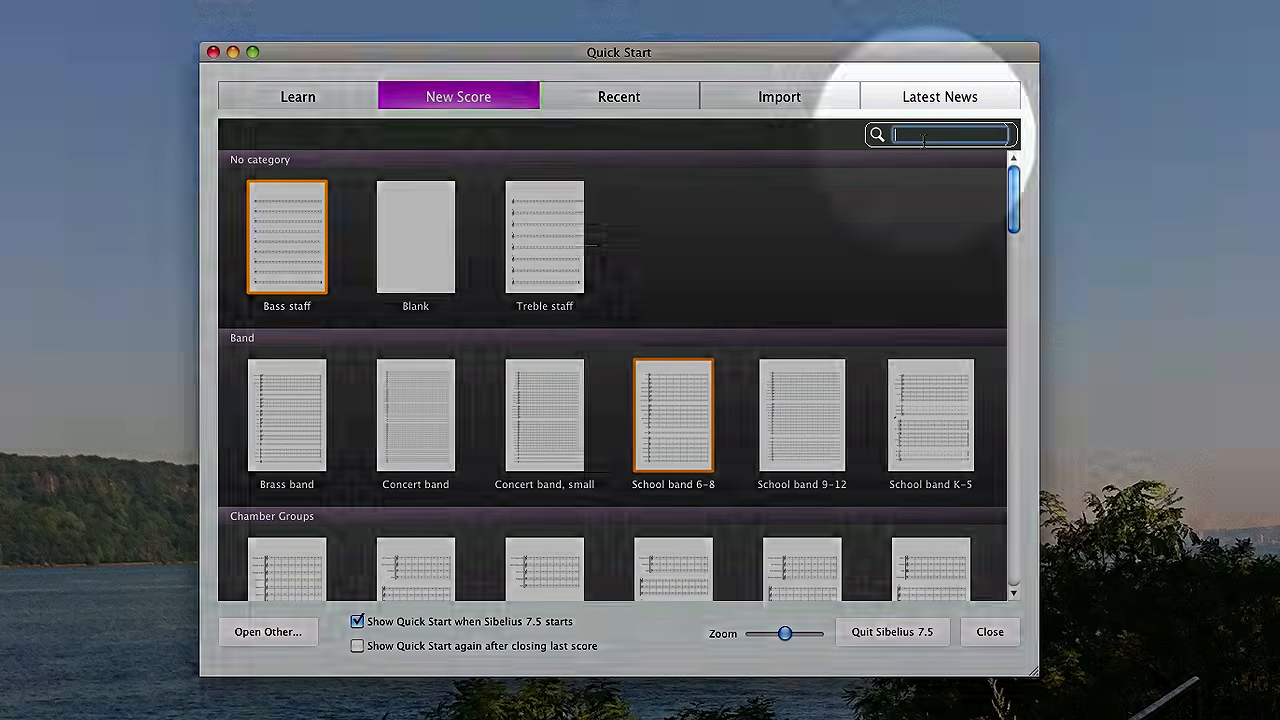
{"action": "type", "text": "band"}
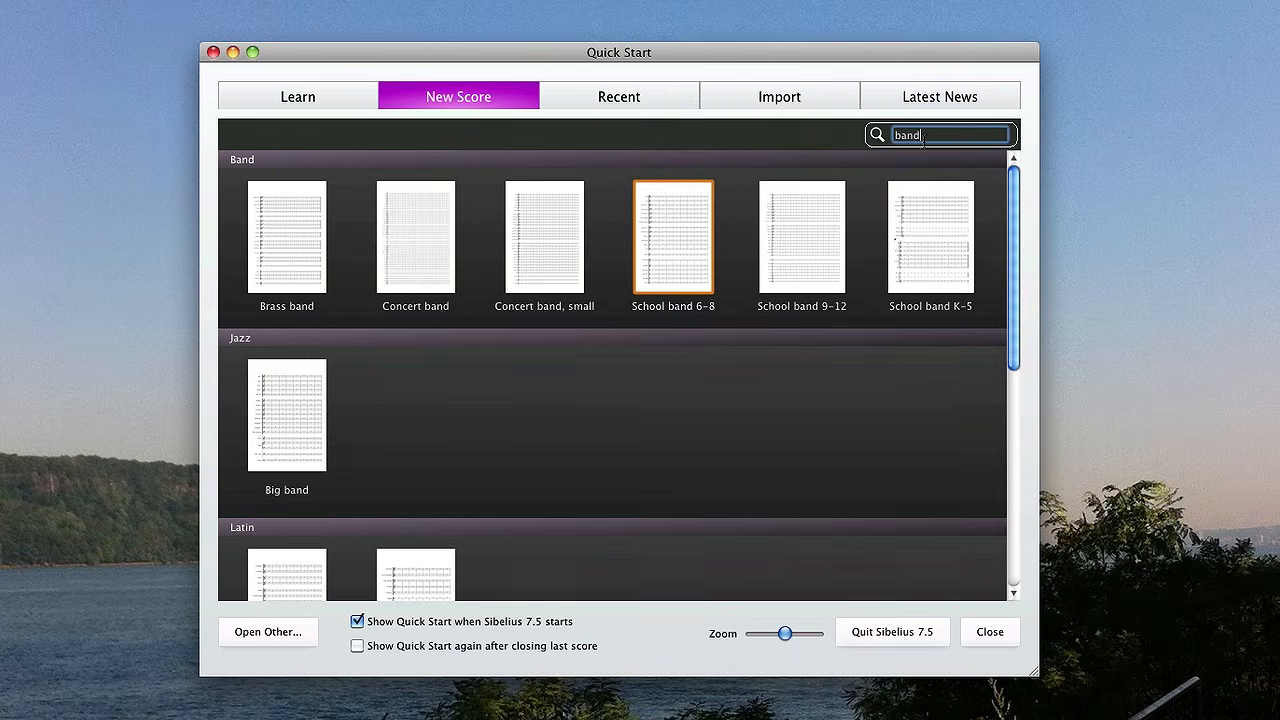
{"action": "left_click", "coordinate": [262, 428]}
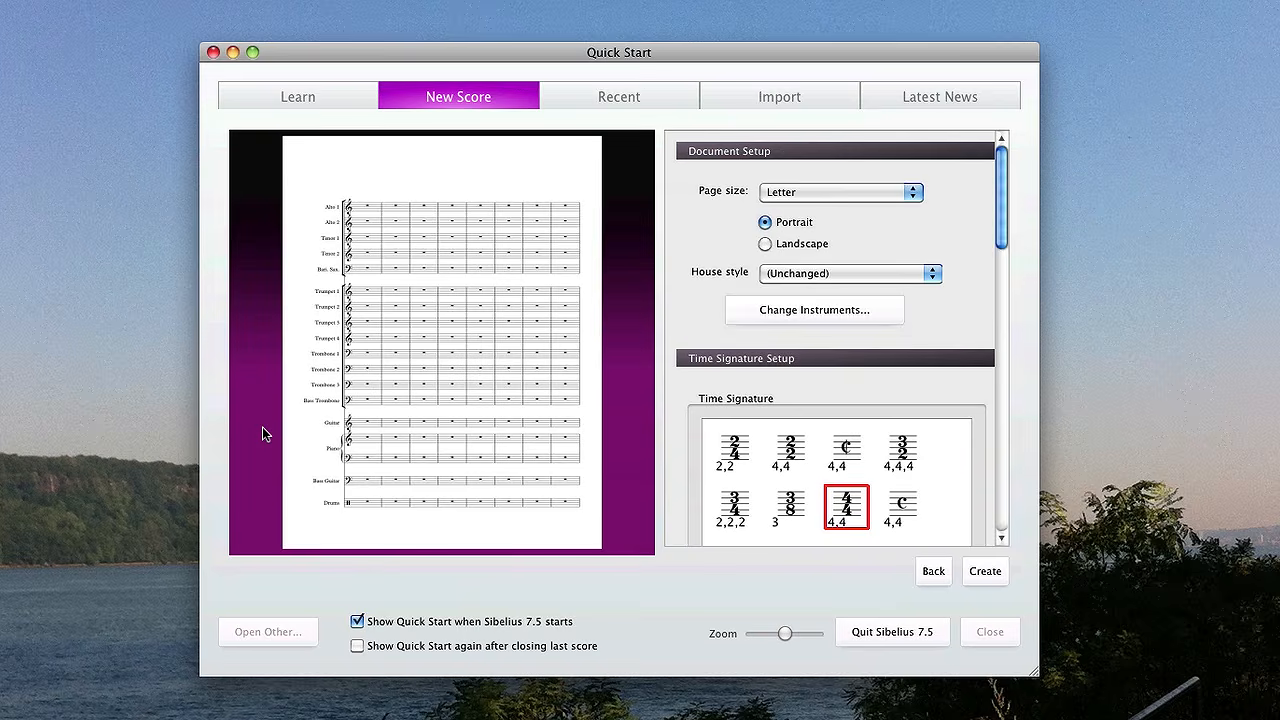
- Start changing the score's instruments and limit the available instruments to Common Instruments
{"action": "left_click", "coordinate": [798, 318]}
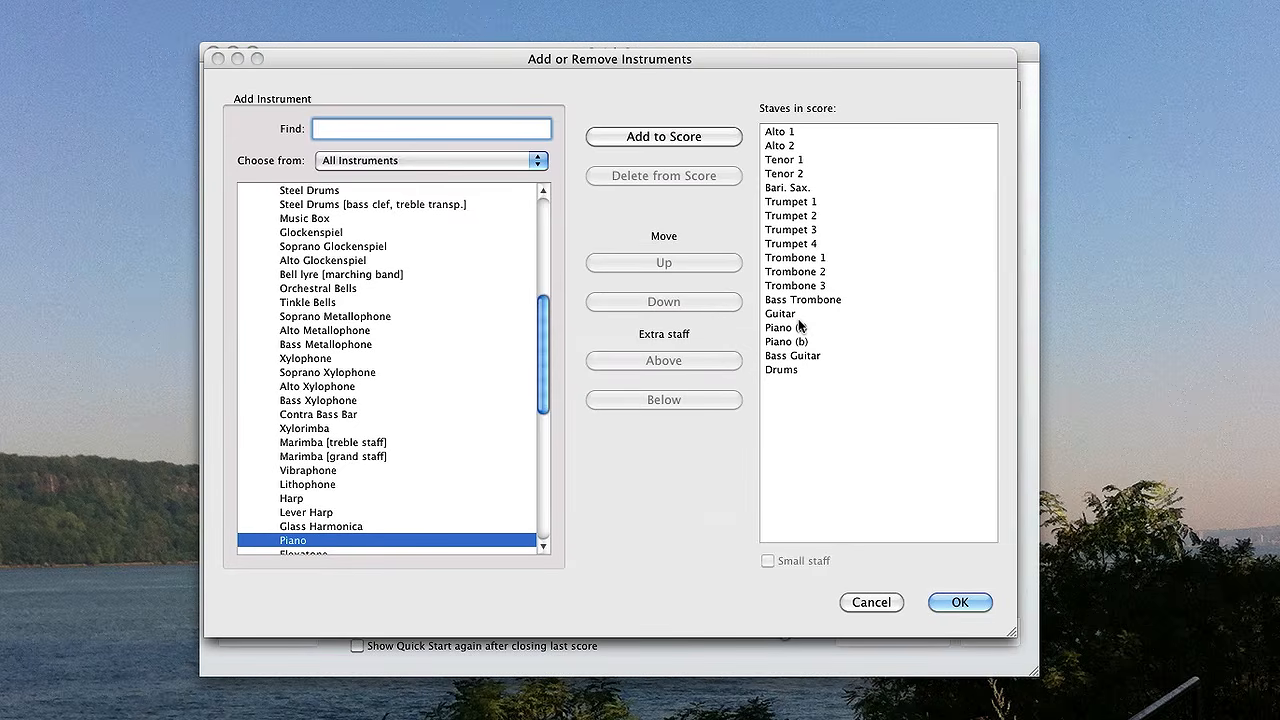
{"action": "left_click", "coordinate": [395, 162]}
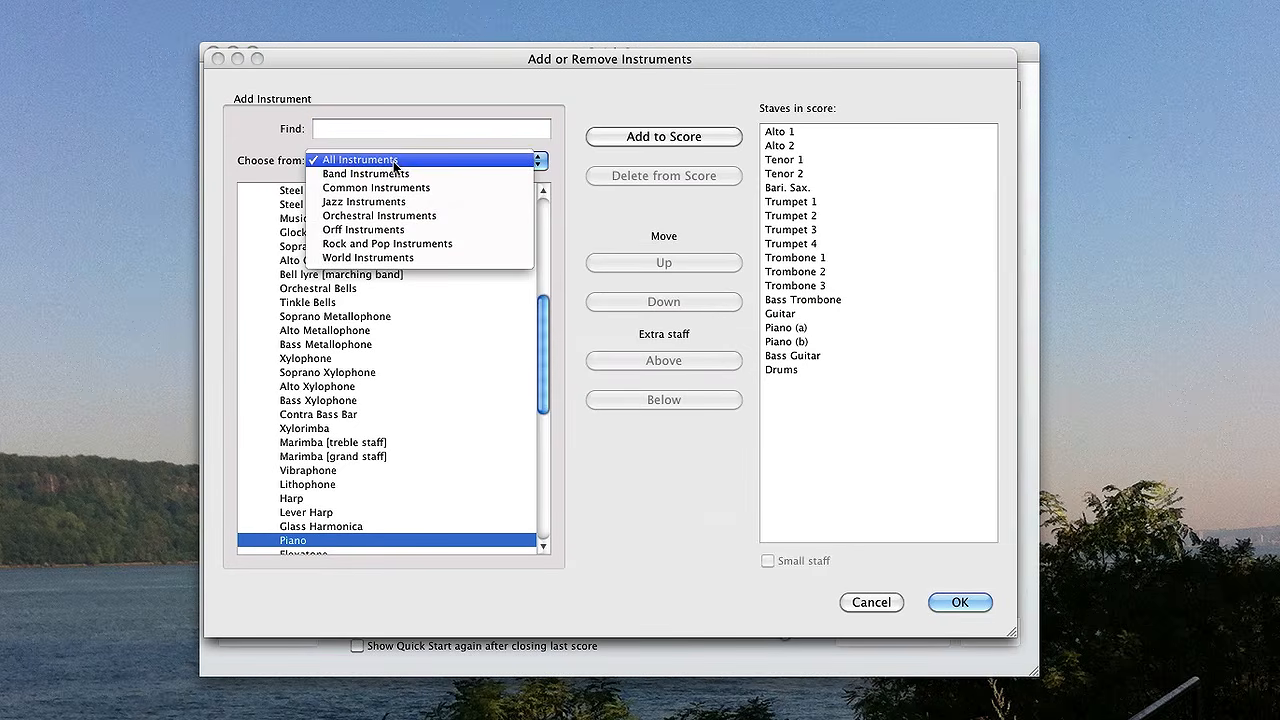
{"action": "left_click", "coordinate": [389, 172]}
{"action": "left_click", "coordinate": [389, 167]}
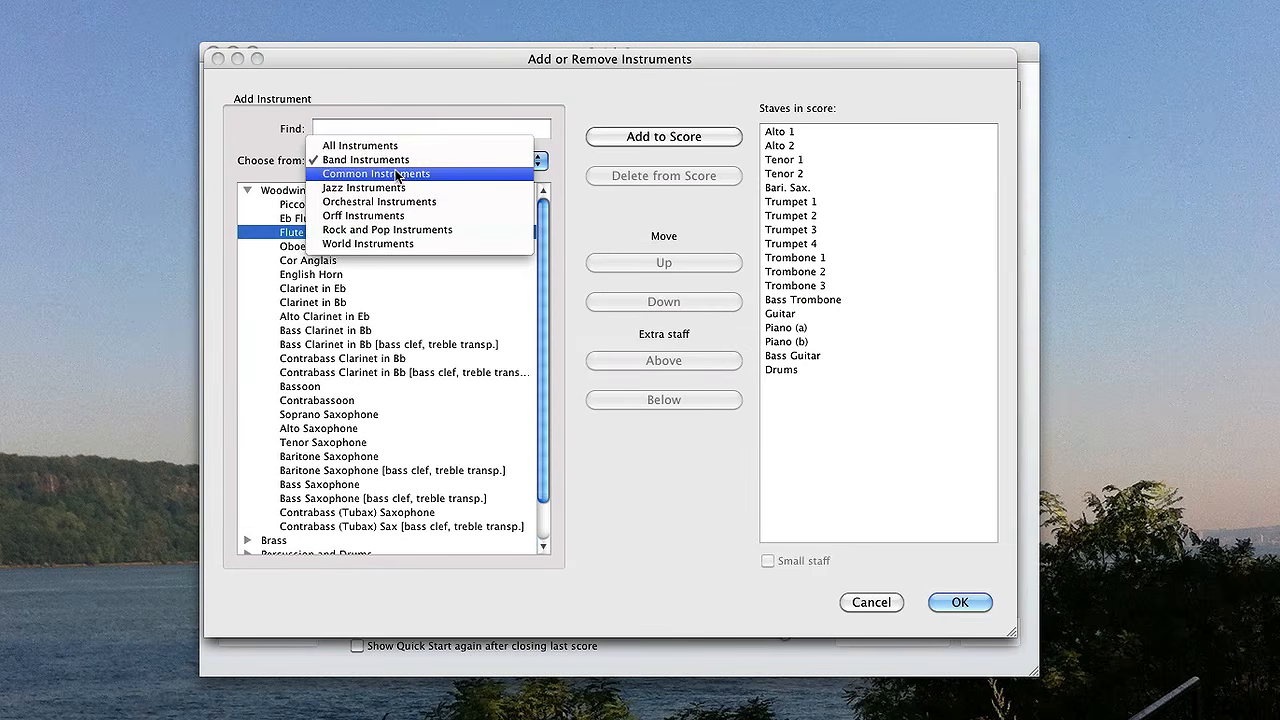
{"action": "left_click", "coordinate": [397, 174]}
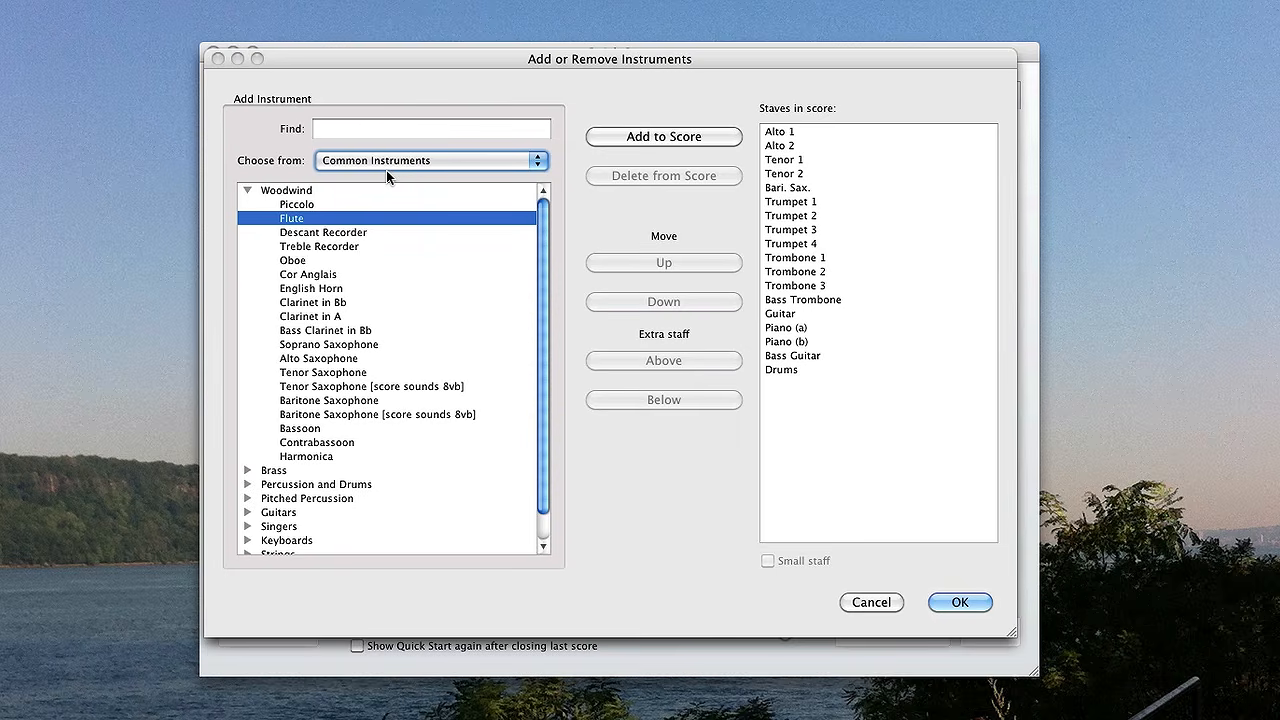
- Collapse the Woodwind family and look into the Brass and the Percussion and Drums families
{"action": "left_click", "coordinate": [248, 190]}
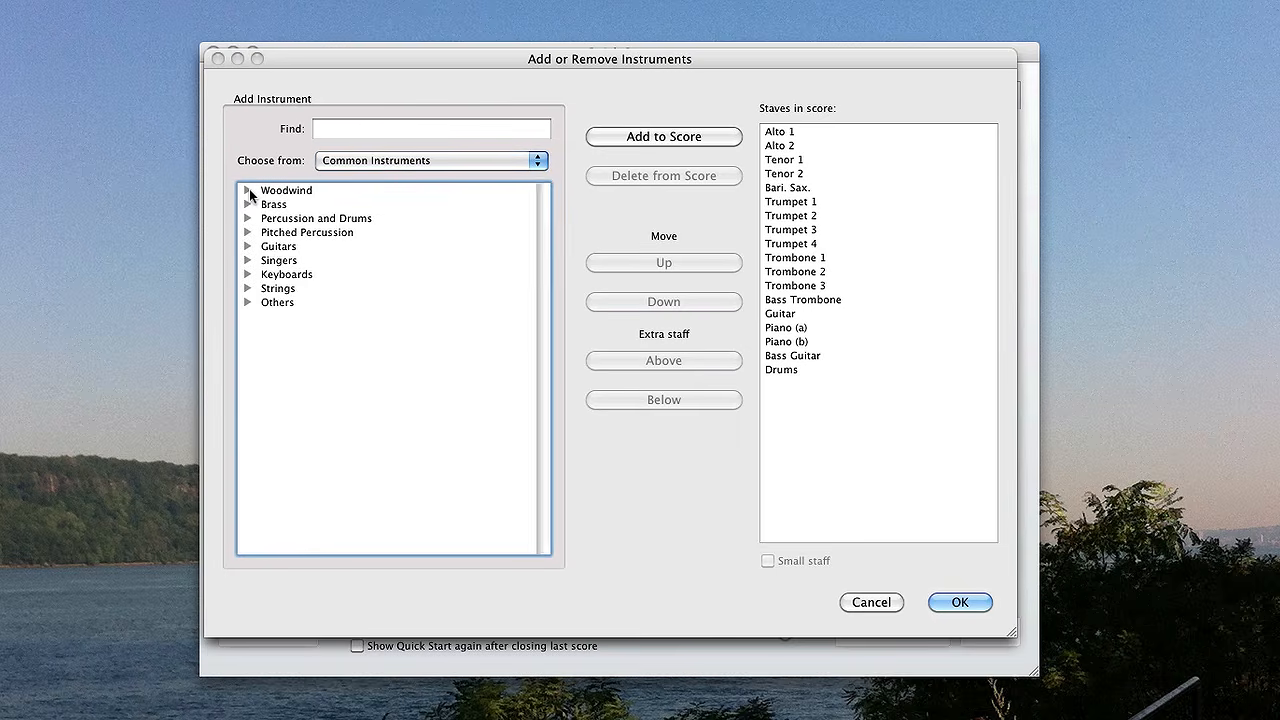
{"action": "left_click", "coordinate": [246, 204]}
{"action": "left_click", "coordinate": [245, 204]}
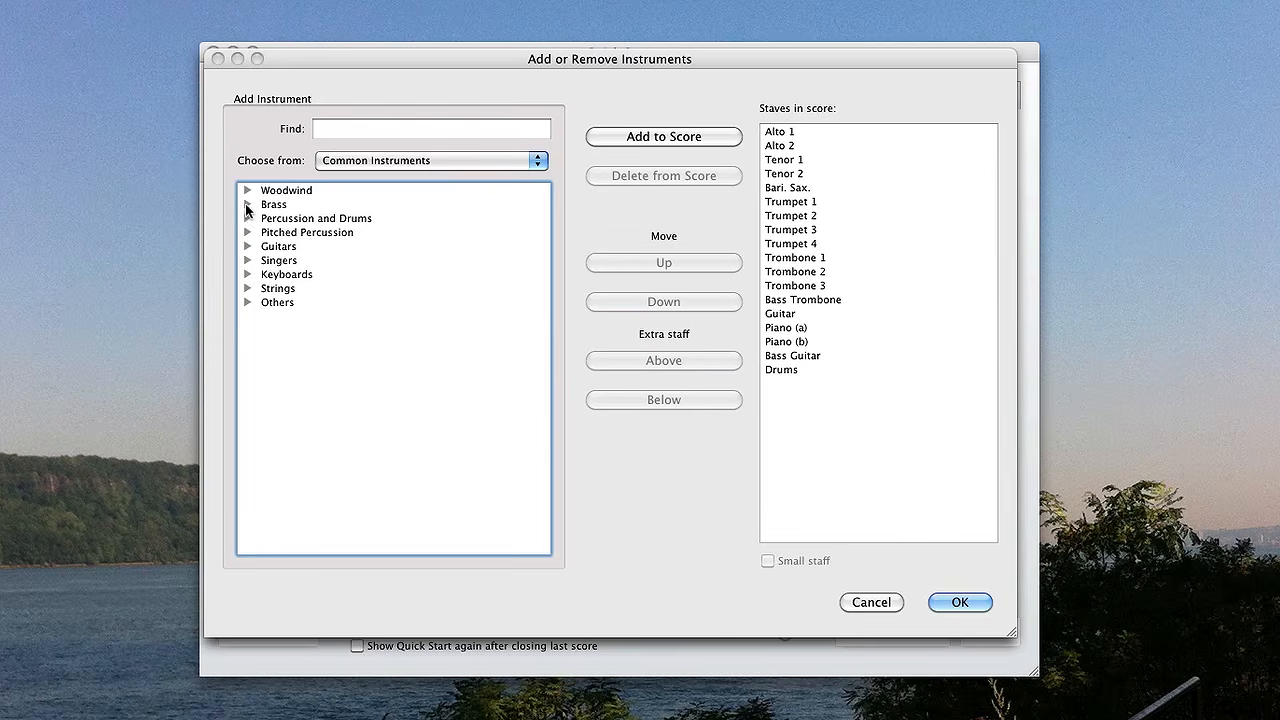
{"action": "left_click", "coordinate": [247, 219]}
{"action": "left_click", "coordinate": [246, 218]}
- Find "clarinet" among the instruments and add Clarinet in Bb to the score
{"action": "left_click", "coordinate": [360, 133]}
{"action": "type", "text": "clarinet"}
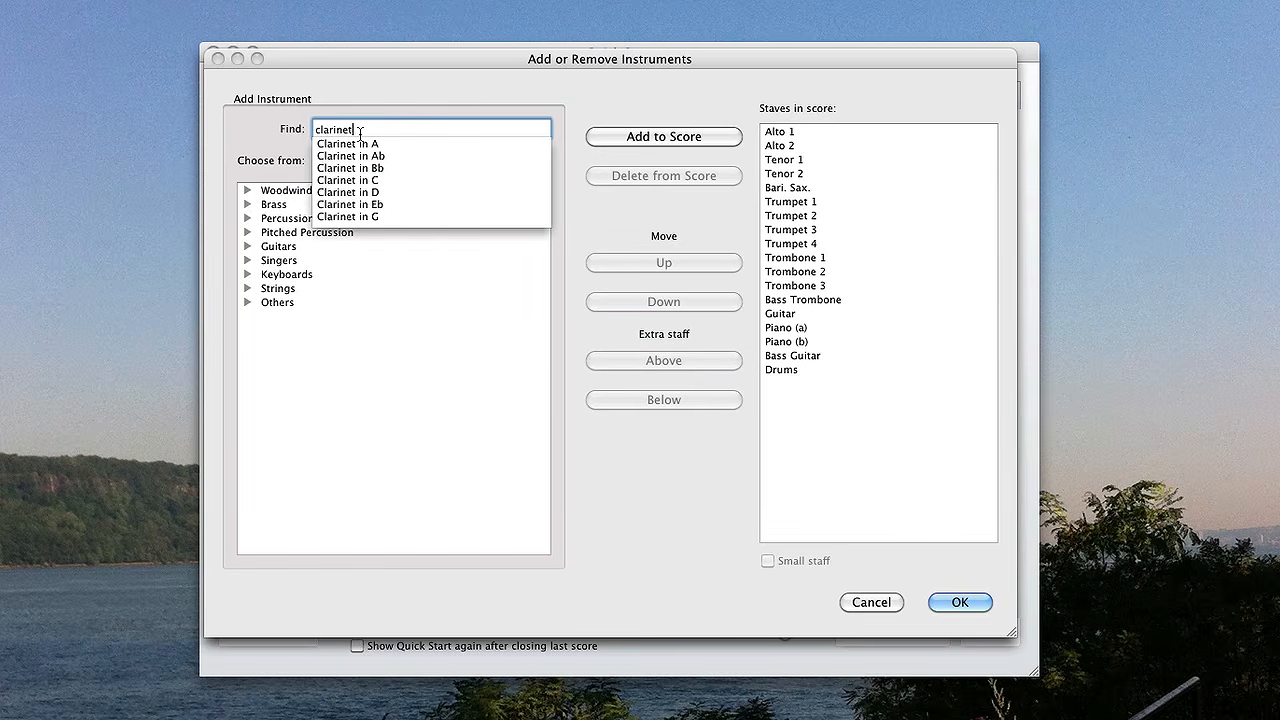
{"action": "left_click", "coordinate": [375, 168]}
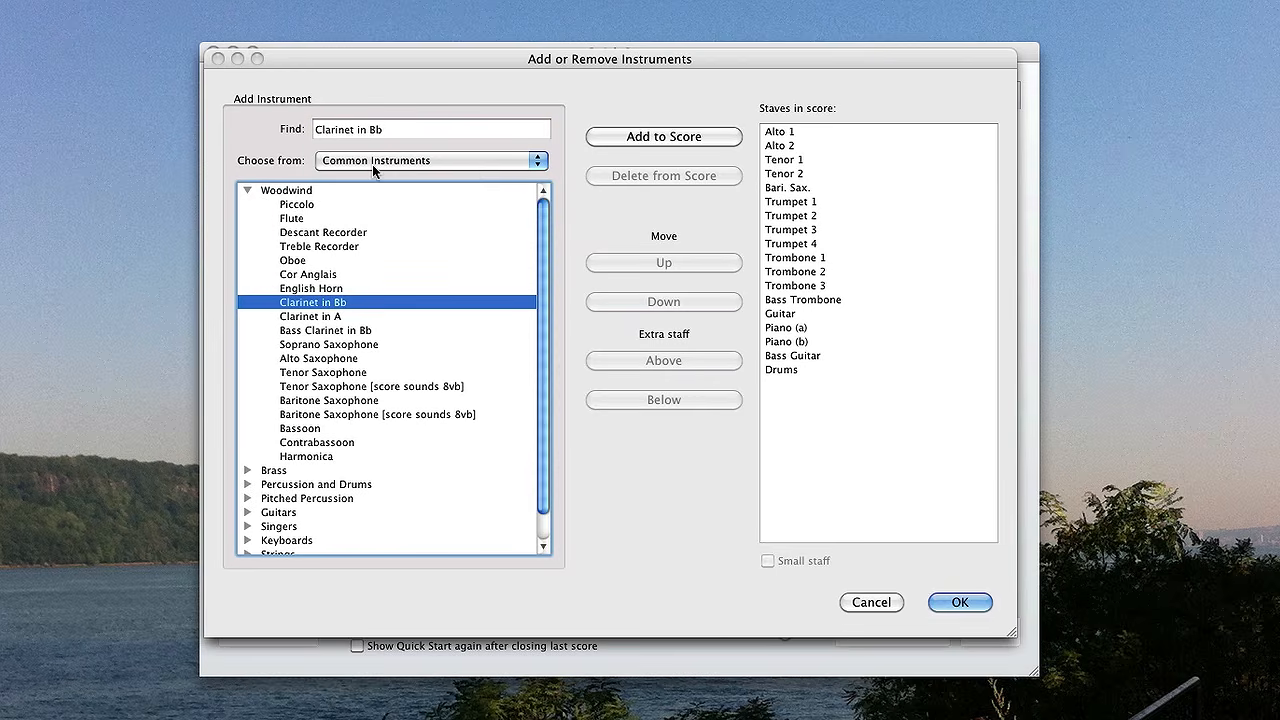
{"action": "left_click", "coordinate": [711, 140]}
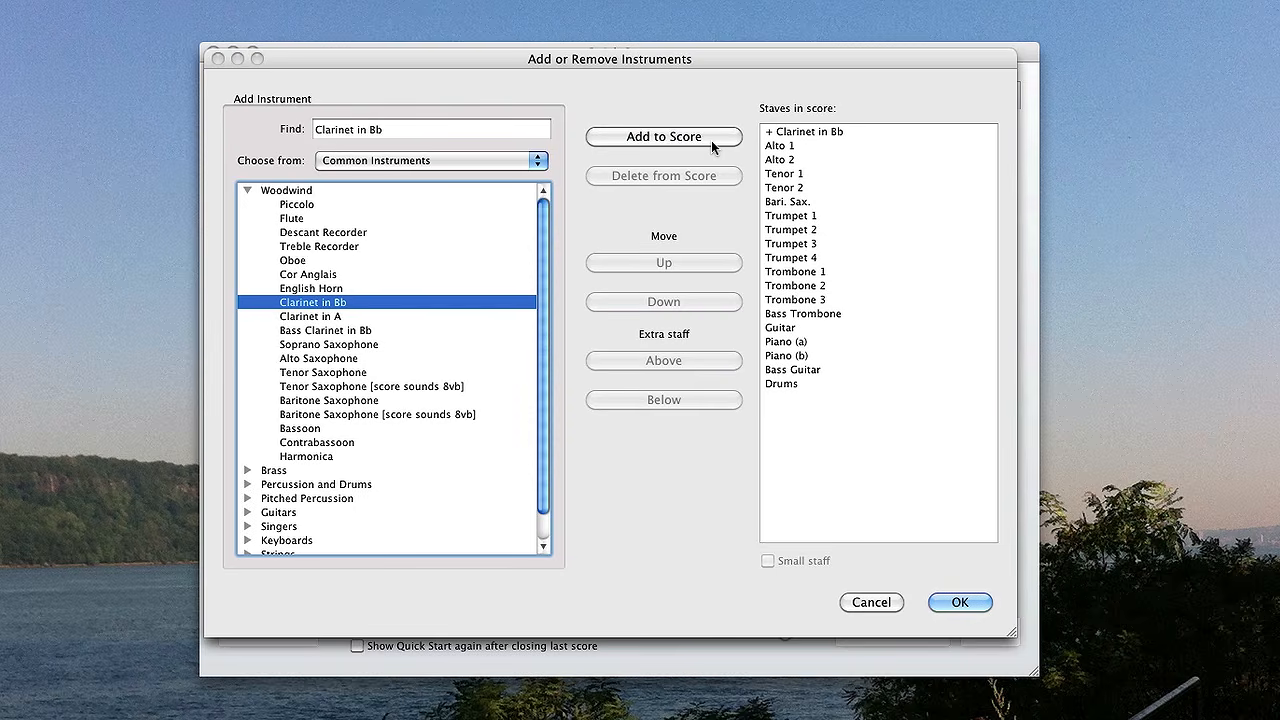
- Delete the Bass Trombone staff, then the Trombone 2 and Guitar staves together, from the score
{"action": "left_click", "coordinate": [799, 316]}
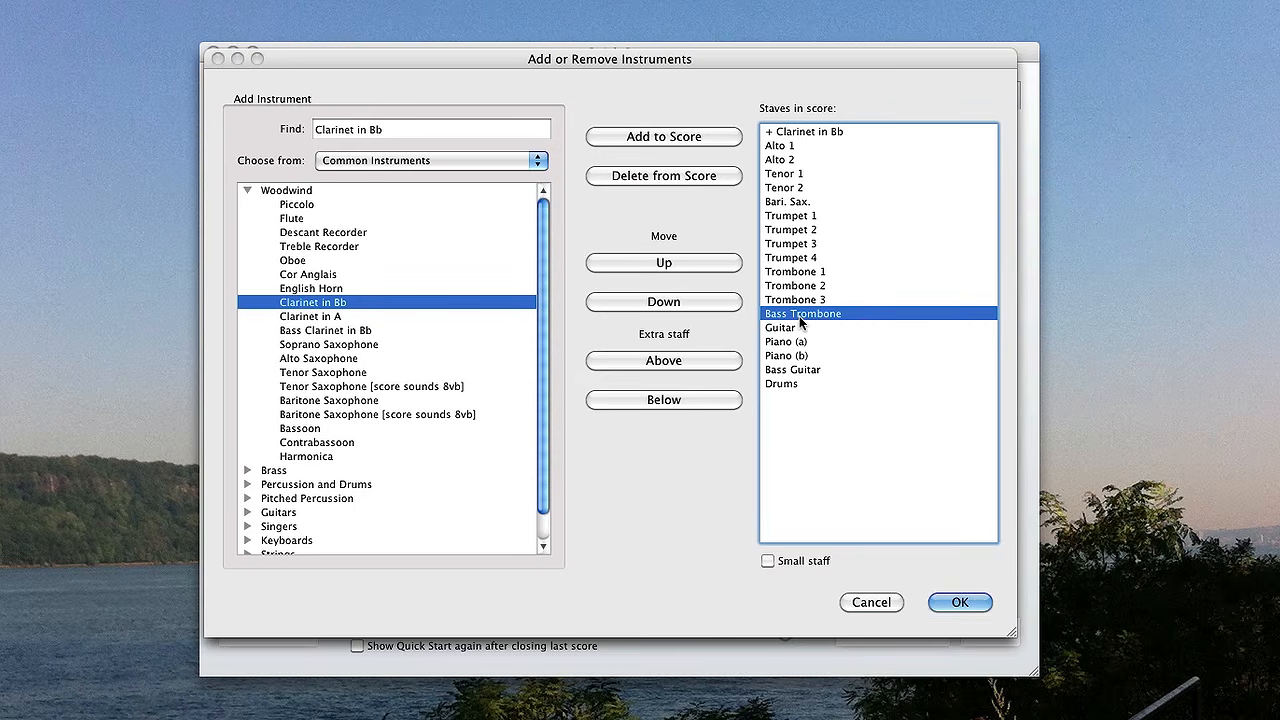
{"action": "left_click", "coordinate": [691, 177]}
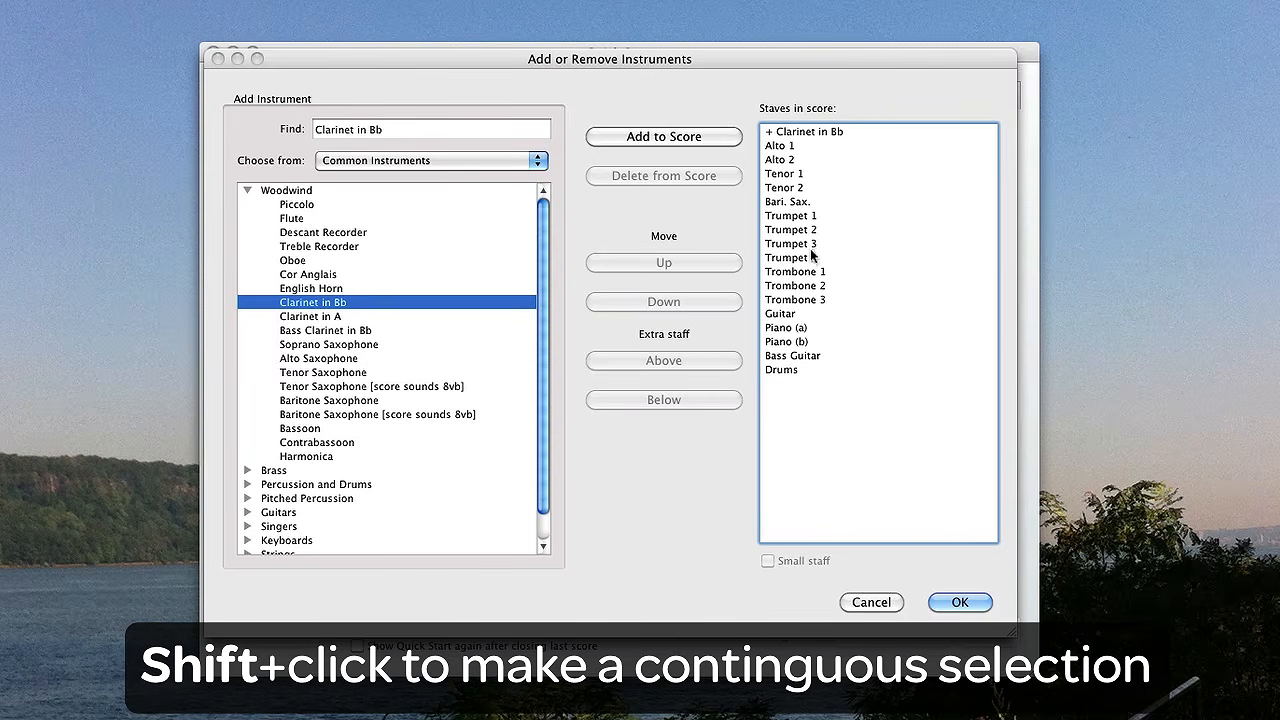
{"action": "left_click", "coordinate": [812, 287]}
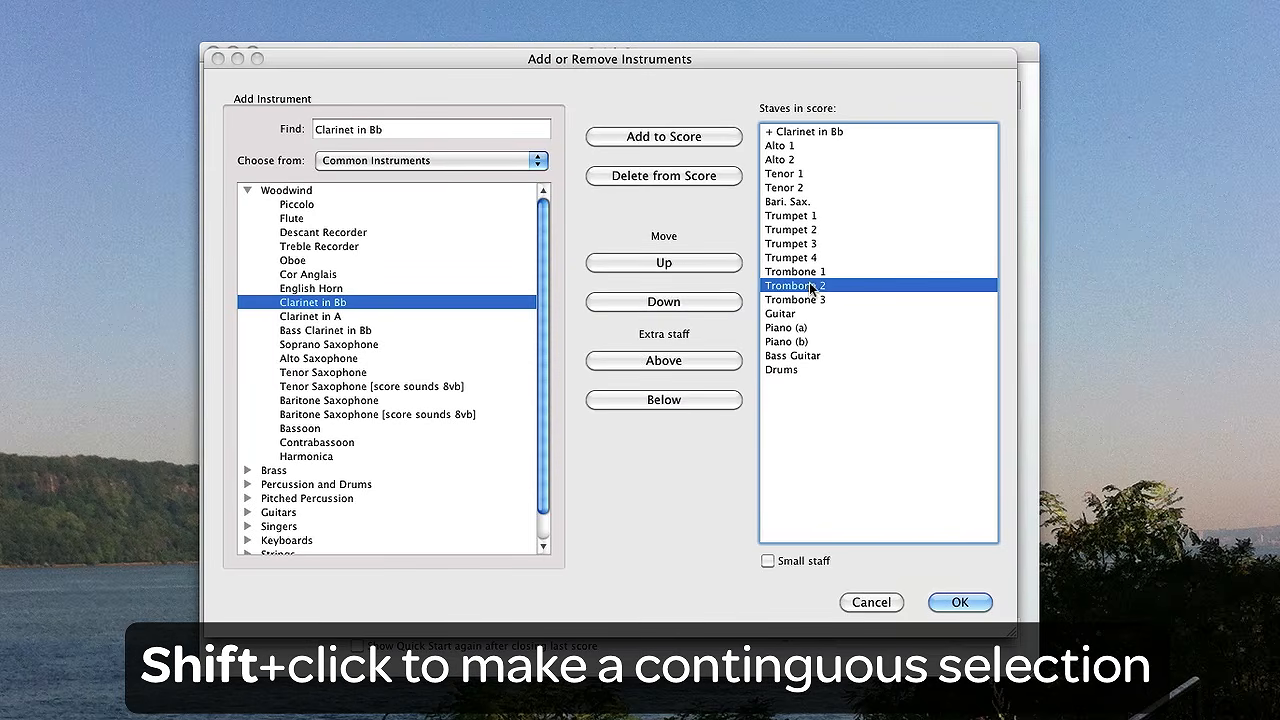
{"action": "left_click", "coordinate": [800, 314], "text": "shift"}
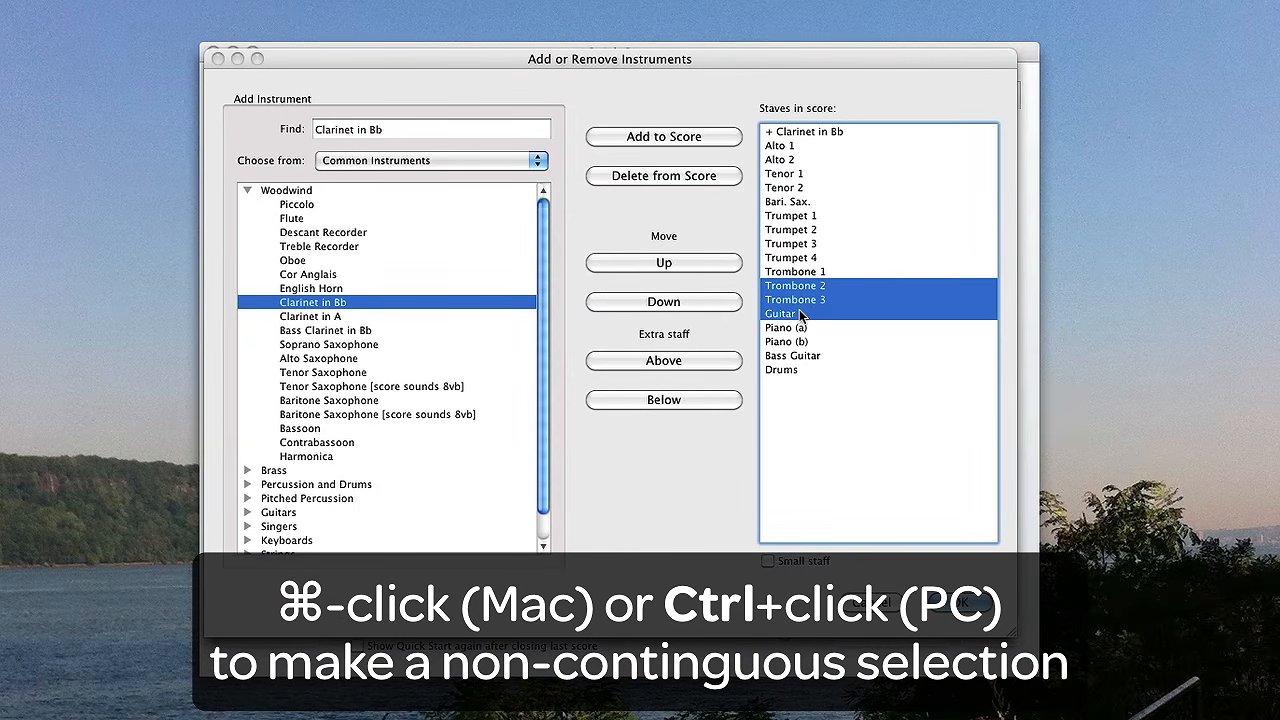
{"action": "left_click", "coordinate": [816, 288]}
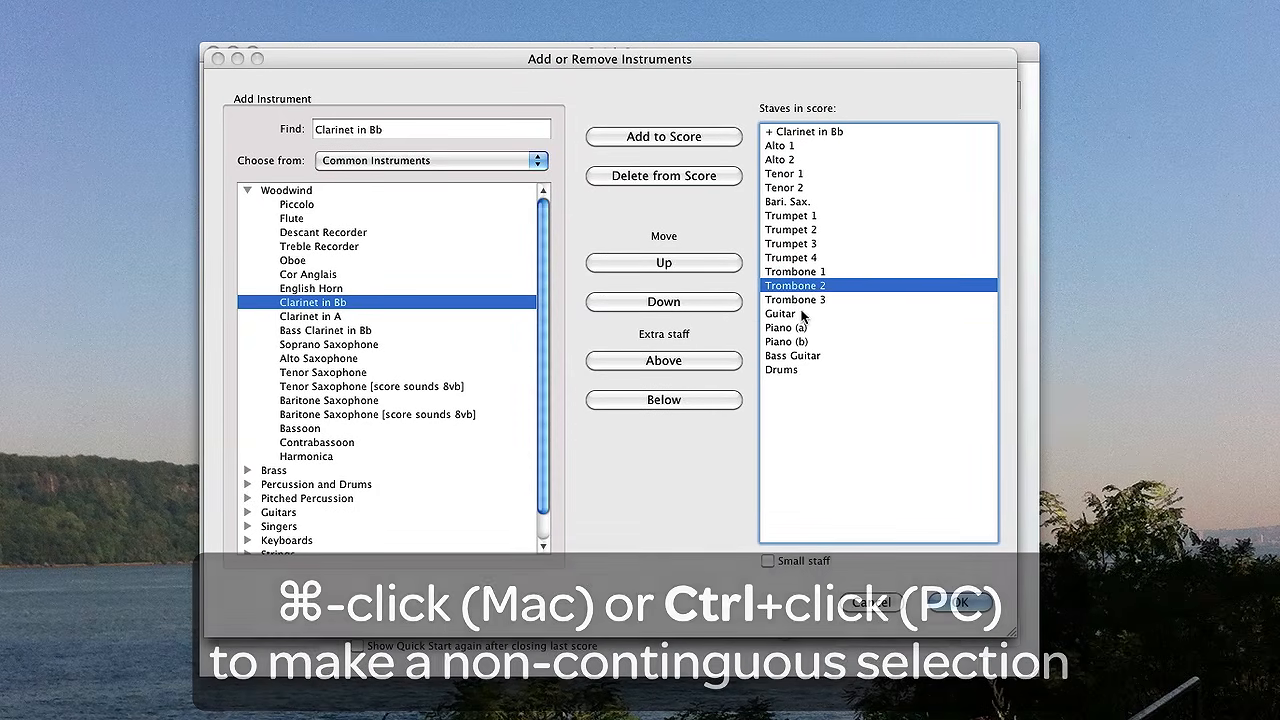
{"action": "left_click", "coordinate": [803, 314], "text": "super"}
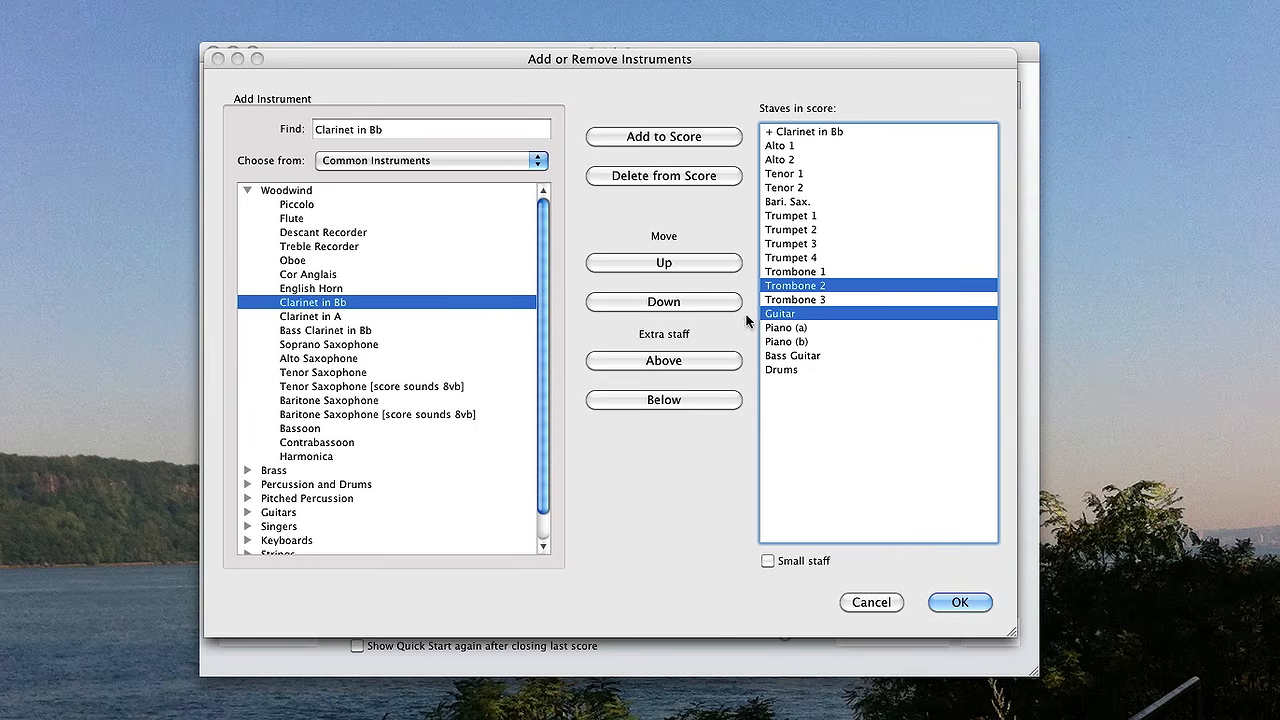
{"action": "left_click", "coordinate": [701, 176]}
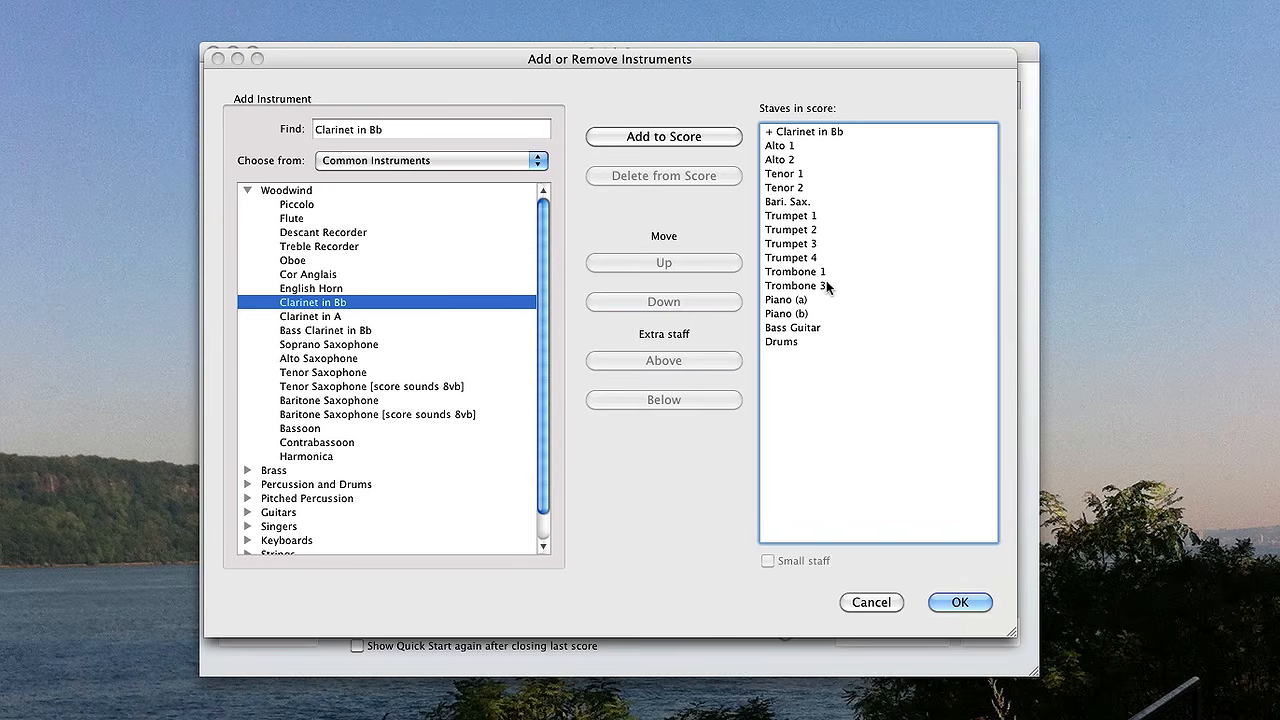
- Move the Clarinet in Bb staff down past the saxophones and back up above Alto 1
{"action": "left_click", "coordinate": [835, 134]}
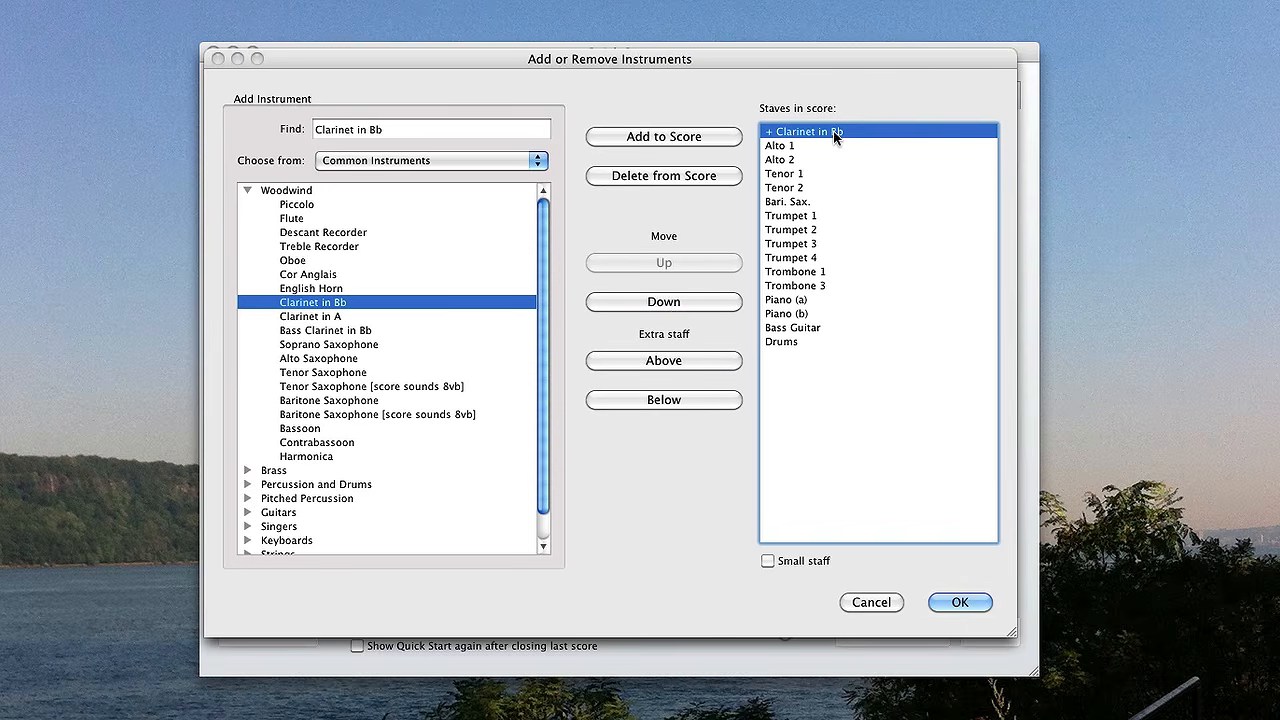
{"action": "left_click", "coordinate": [680, 303]}
{"action": "left_click", "coordinate": [680, 303]}
{"action": "left_click", "coordinate": [680, 303]}
{"action": "left_click", "coordinate": [680, 303]}
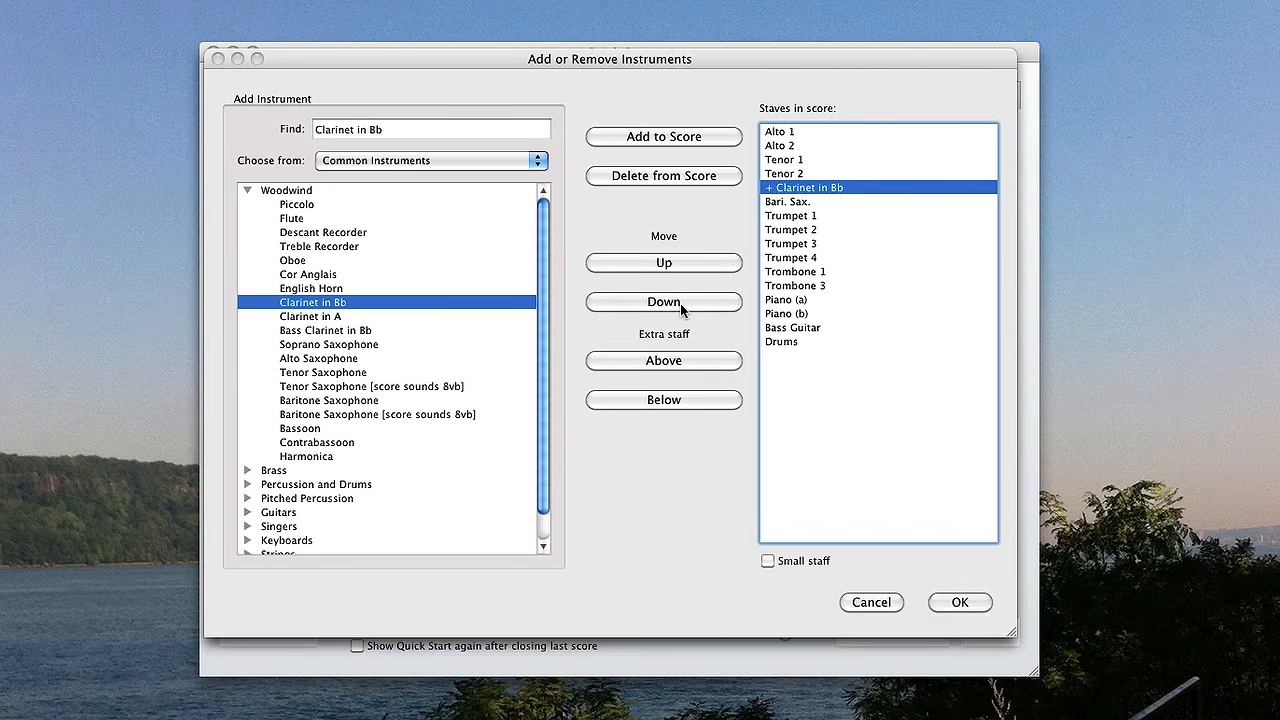
{"action": "left_click", "coordinate": [680, 303]}
{"action": "left_click", "coordinate": [690, 263]}
{"action": "left_click", "coordinate": [690, 263]}
{"action": "left_click", "coordinate": [690, 263]}
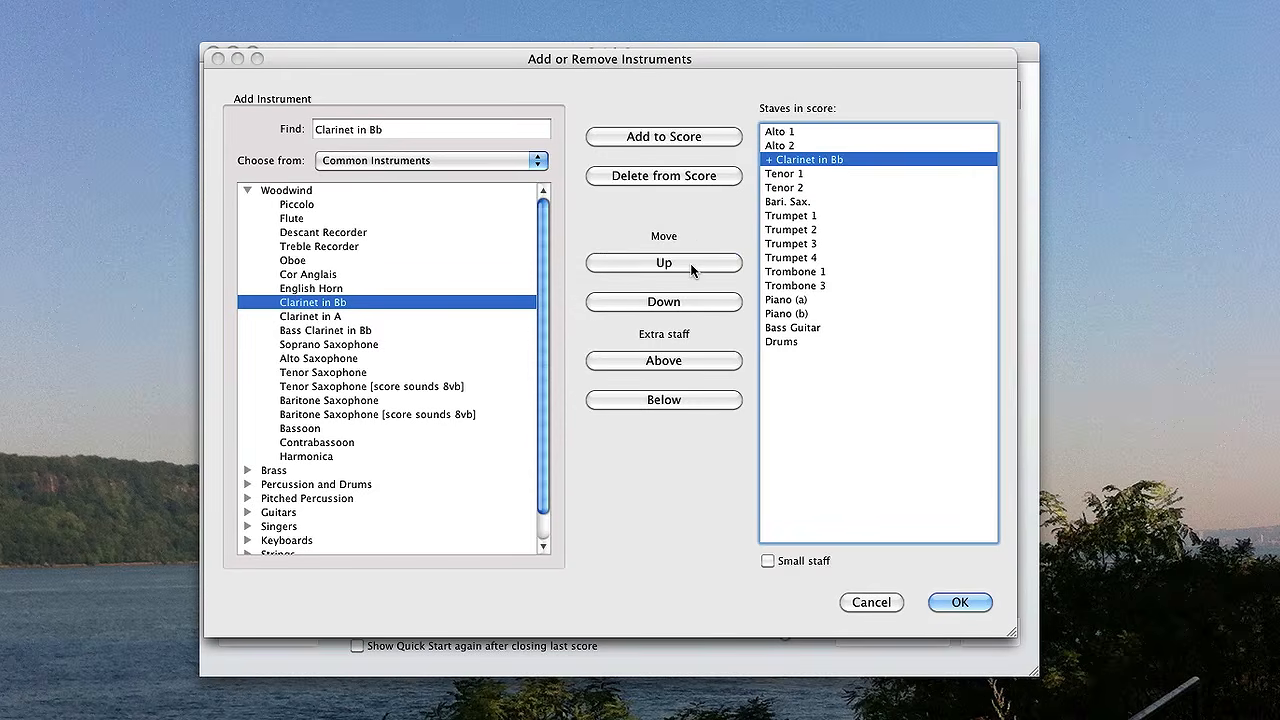
{"action": "left_click", "coordinate": [690, 263]}
{"action": "left_click", "coordinate": [690, 263]}
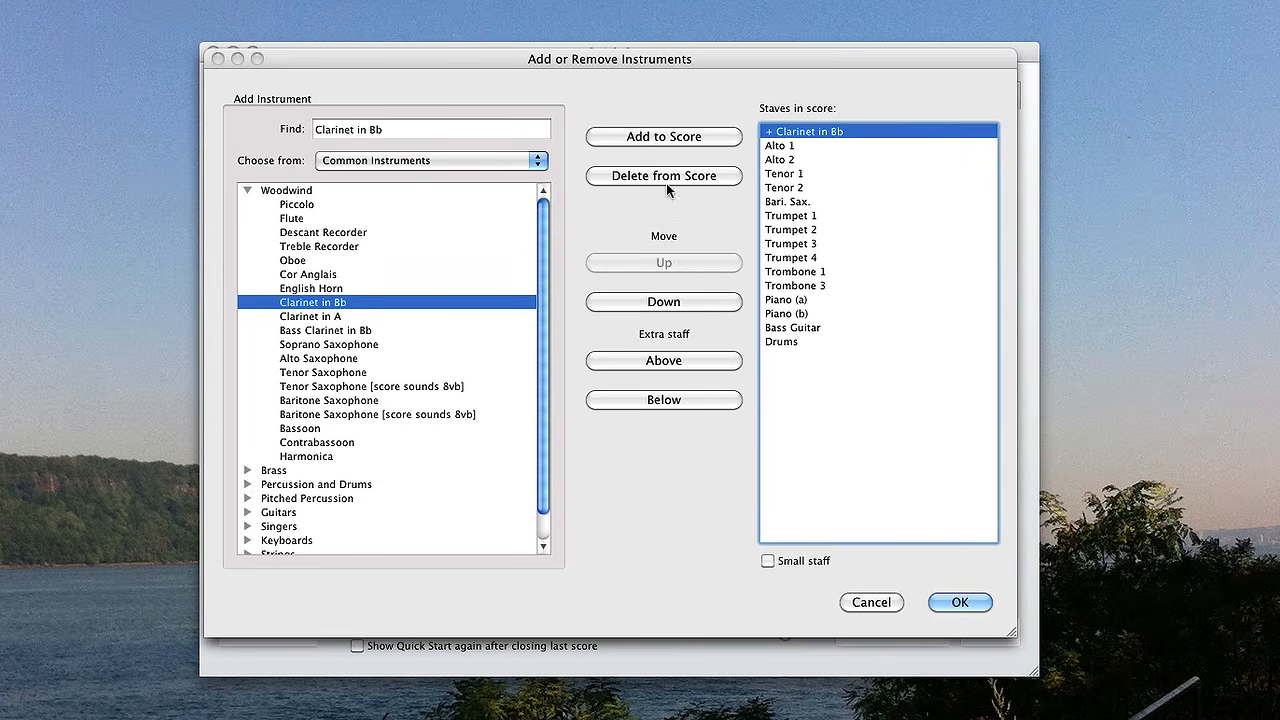
- Add a second Clarinet in Bb to the score and apply the instrument changes
{"action": "left_click", "coordinate": [677, 139]}
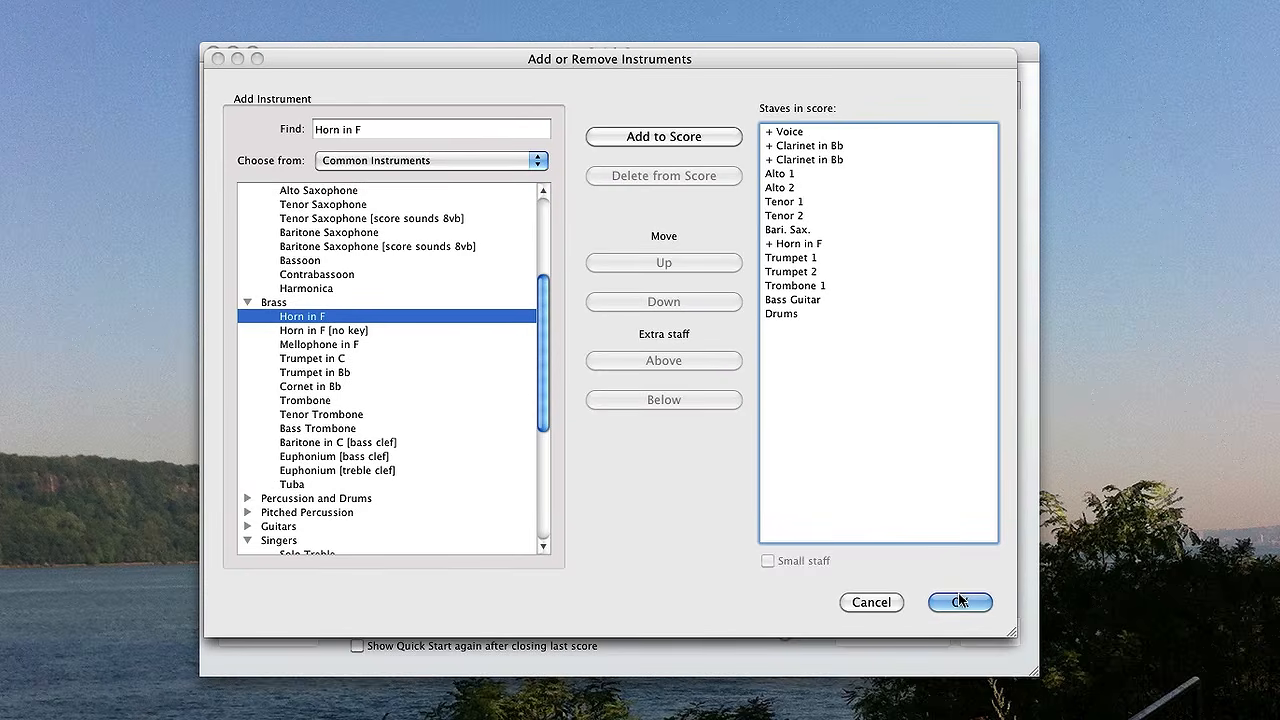
{"action": "left_click", "coordinate": [958, 601]}
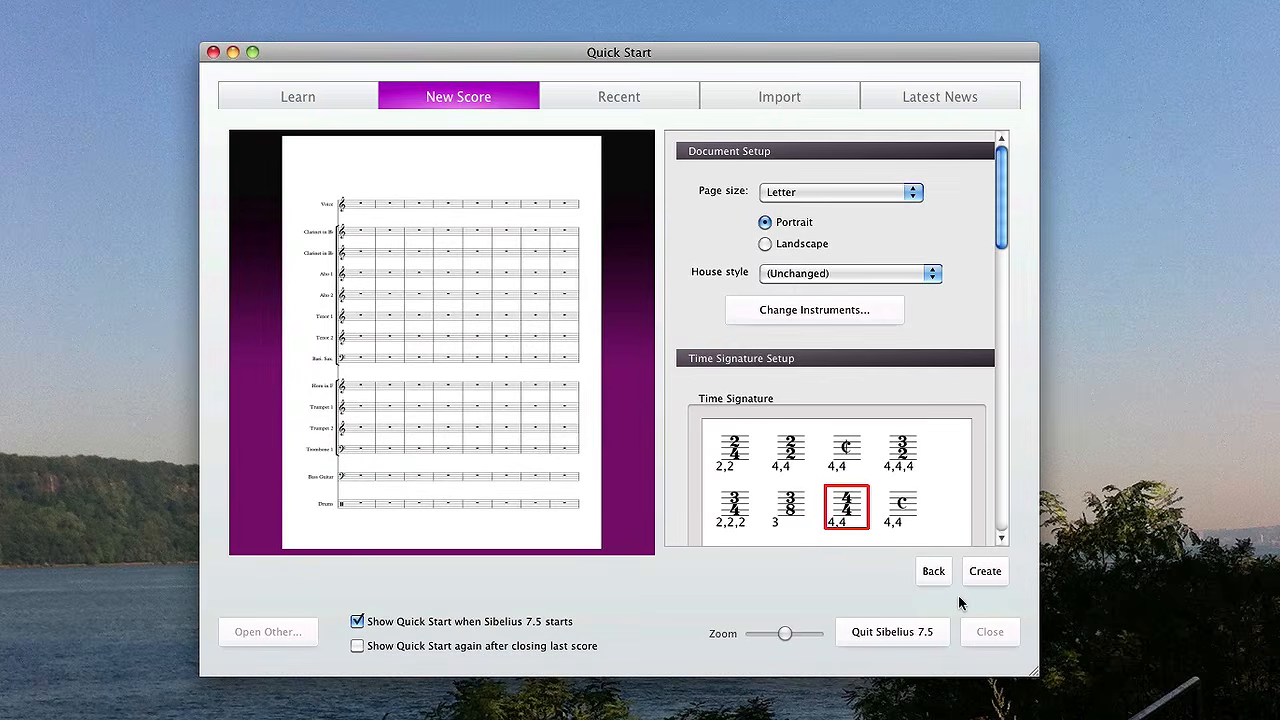
- Set the new score's house style to Jazz Inkpen2 and keep Letter as the page size
{"action": "left_click", "coordinate": [845, 274]}
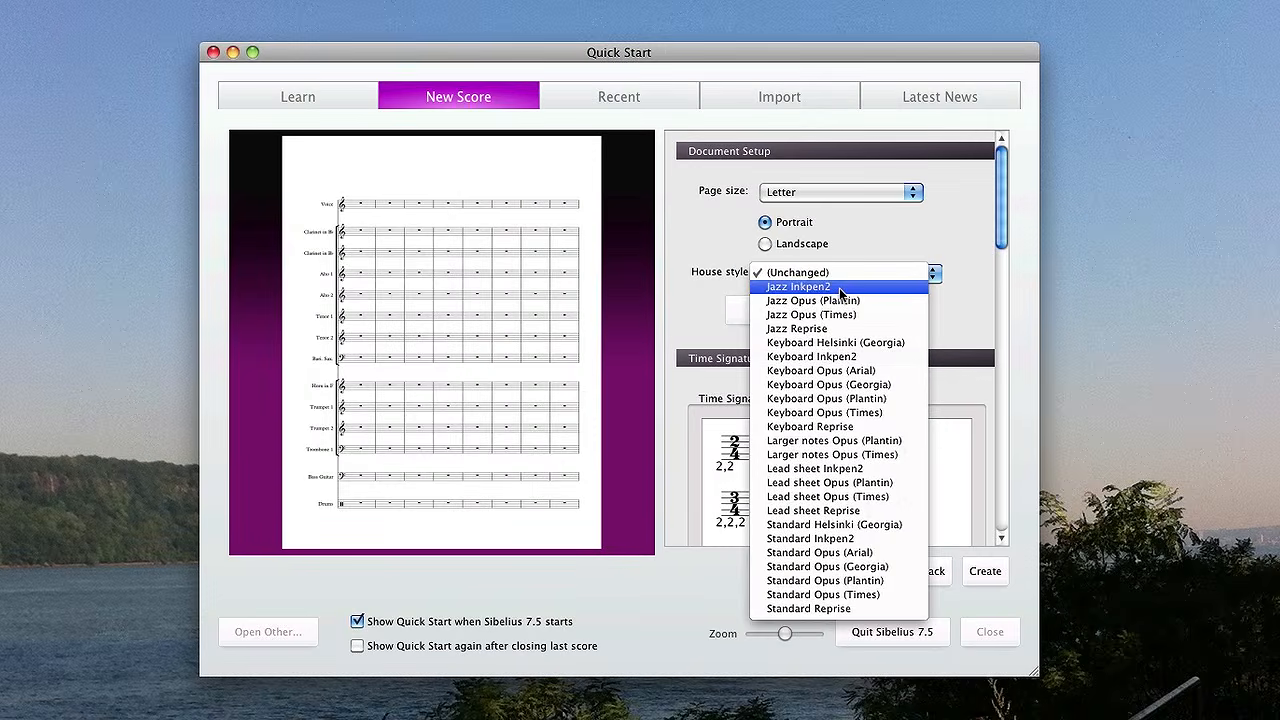
{"action": "left_click", "coordinate": [839, 288]}
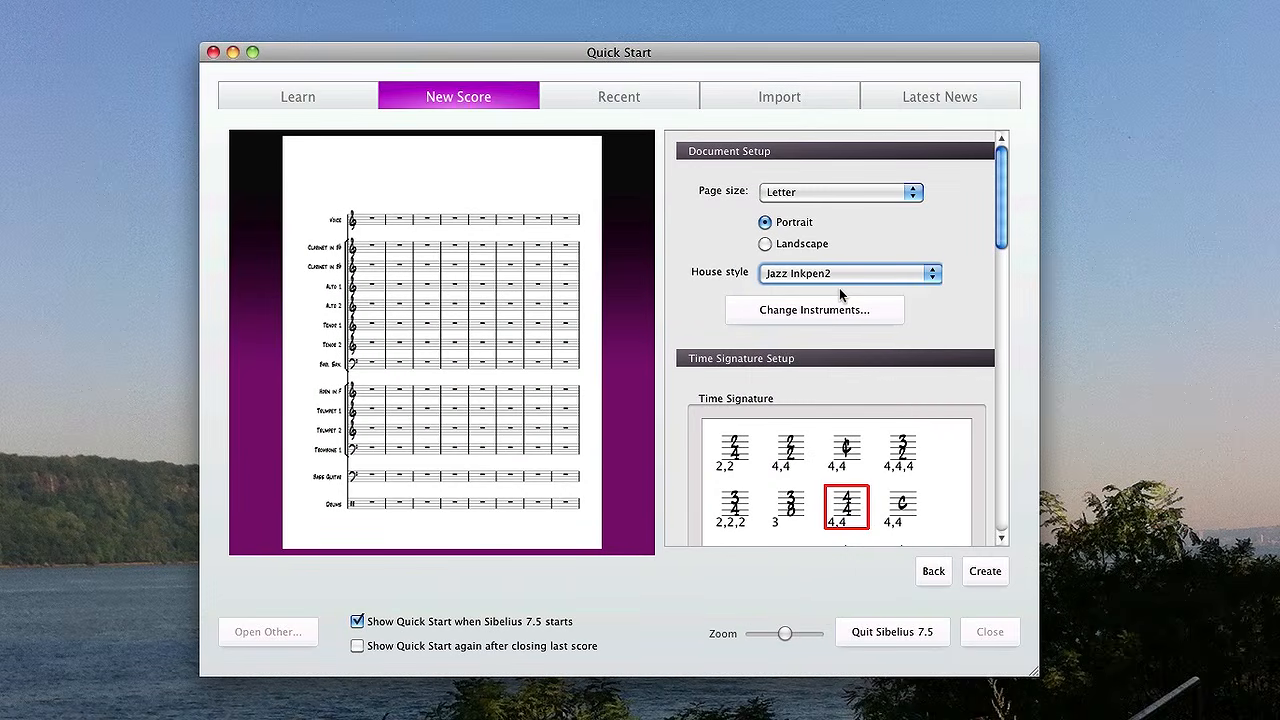
{"action": "left_click", "coordinate": [845, 192]}
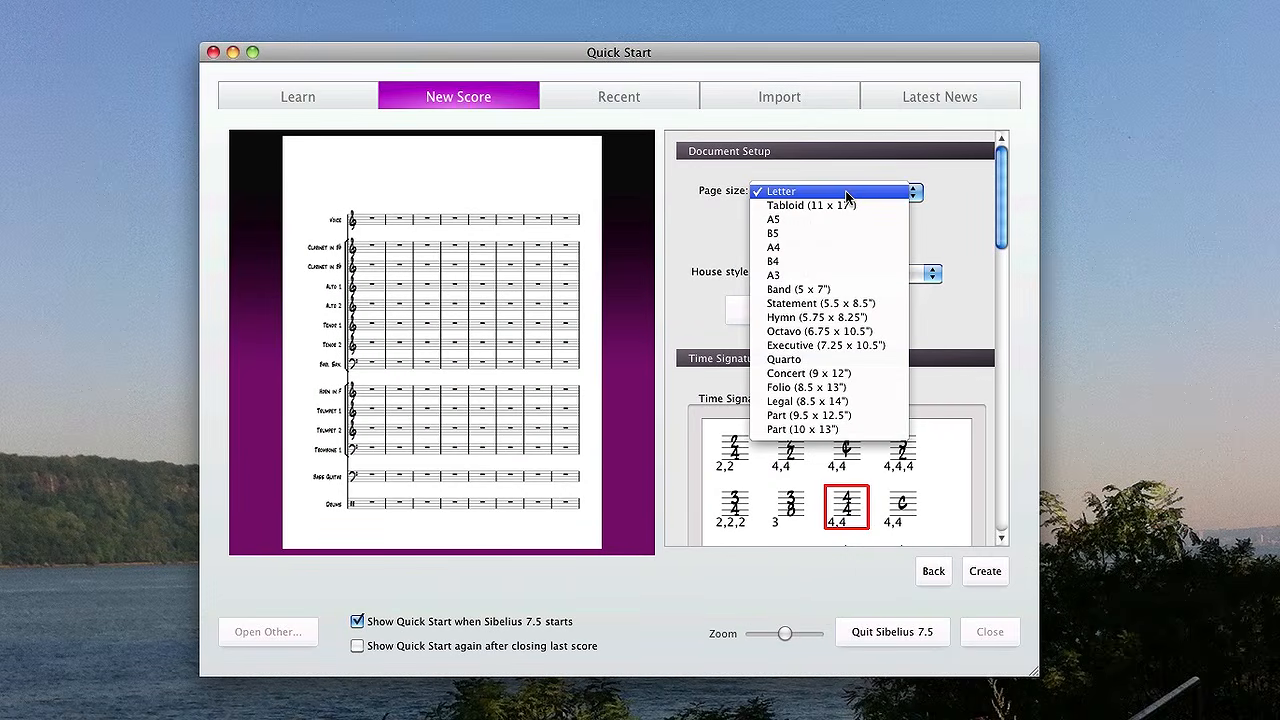
{"action": "left_click", "coordinate": [845, 193]}
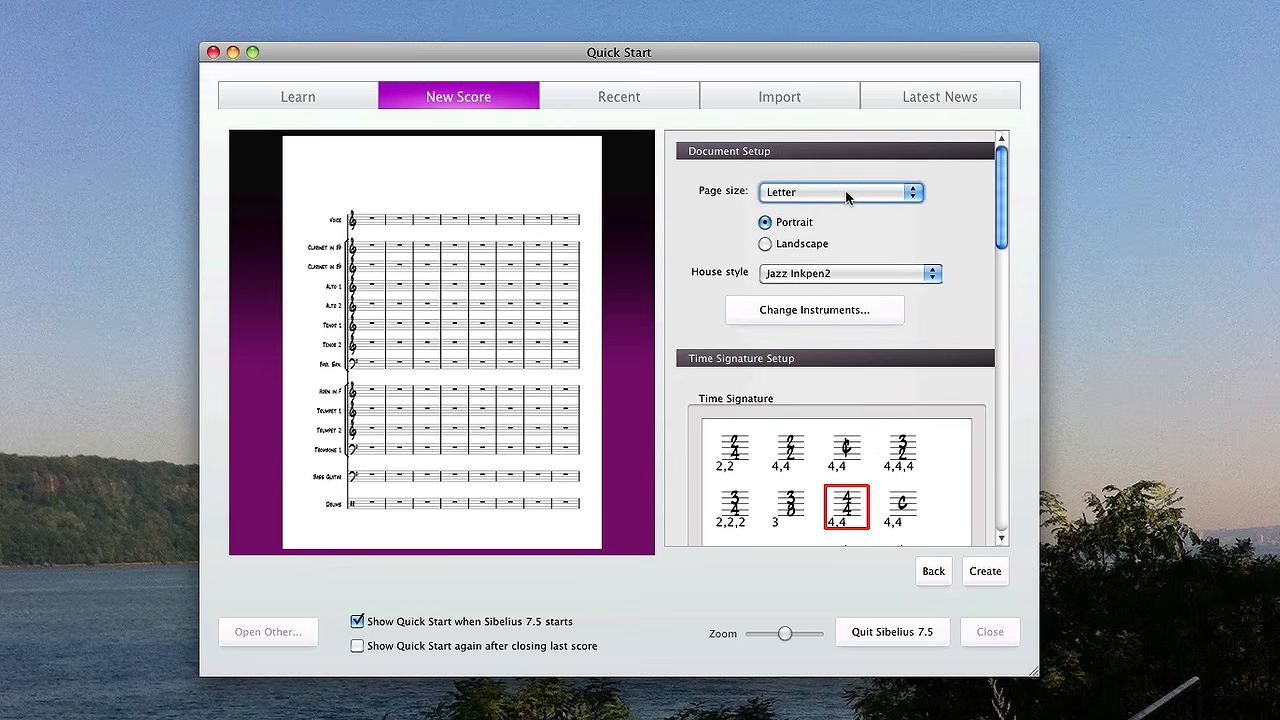
- Select the 4/4 time signature for the new score
{"action": "left_click", "coordinate": [857, 512]}
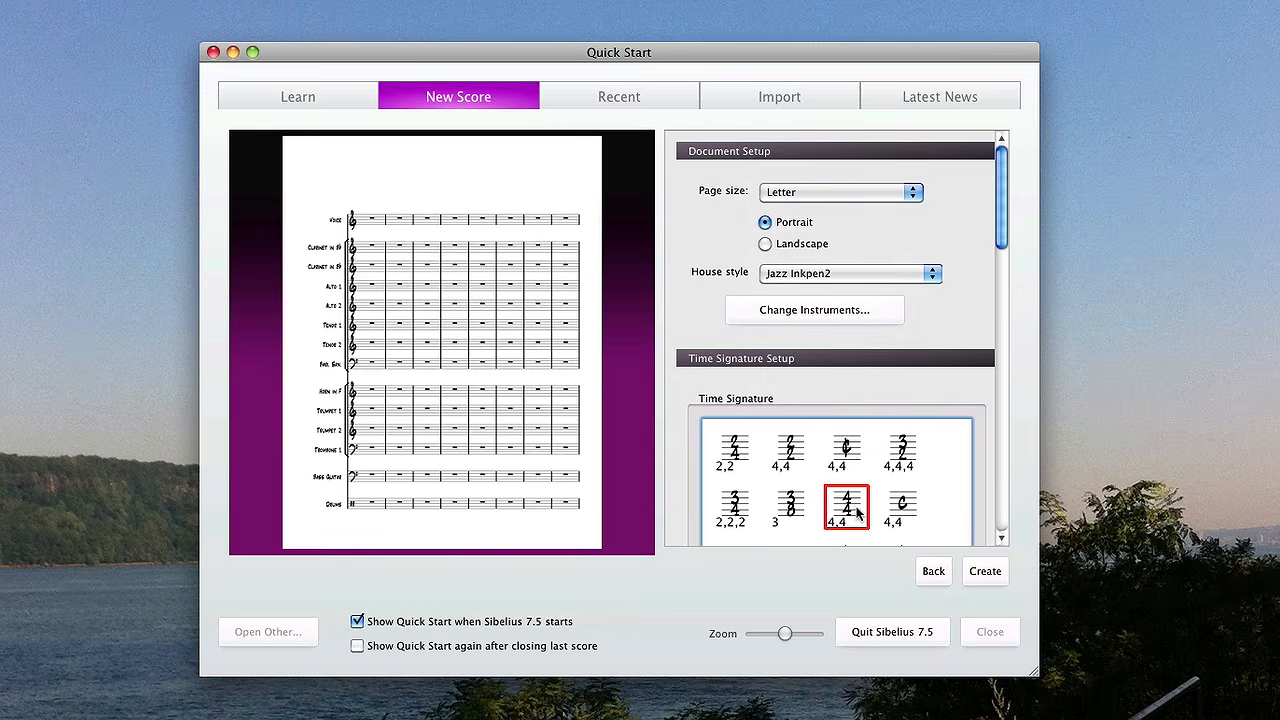
{"action": "scroll", "coordinate": [857, 512], "scroll_direction": "down", "scroll_amount": 5}
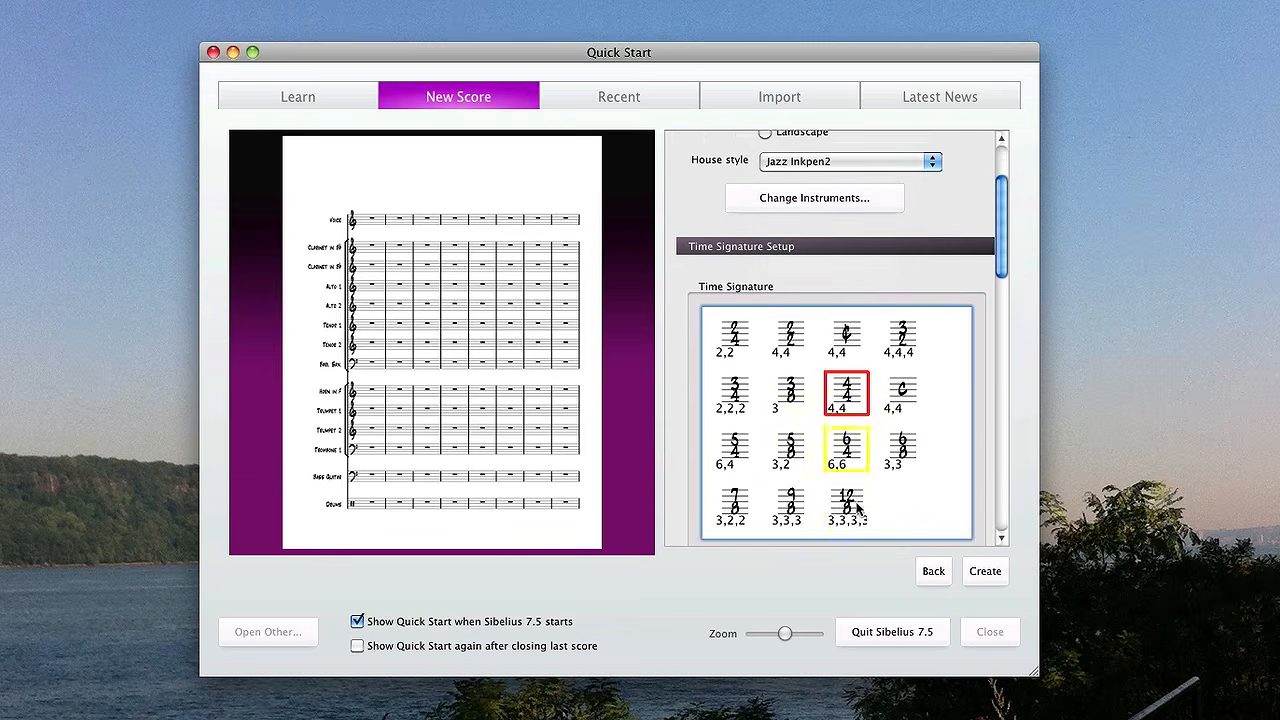
{"action": "left_click", "coordinate": [842, 458]}
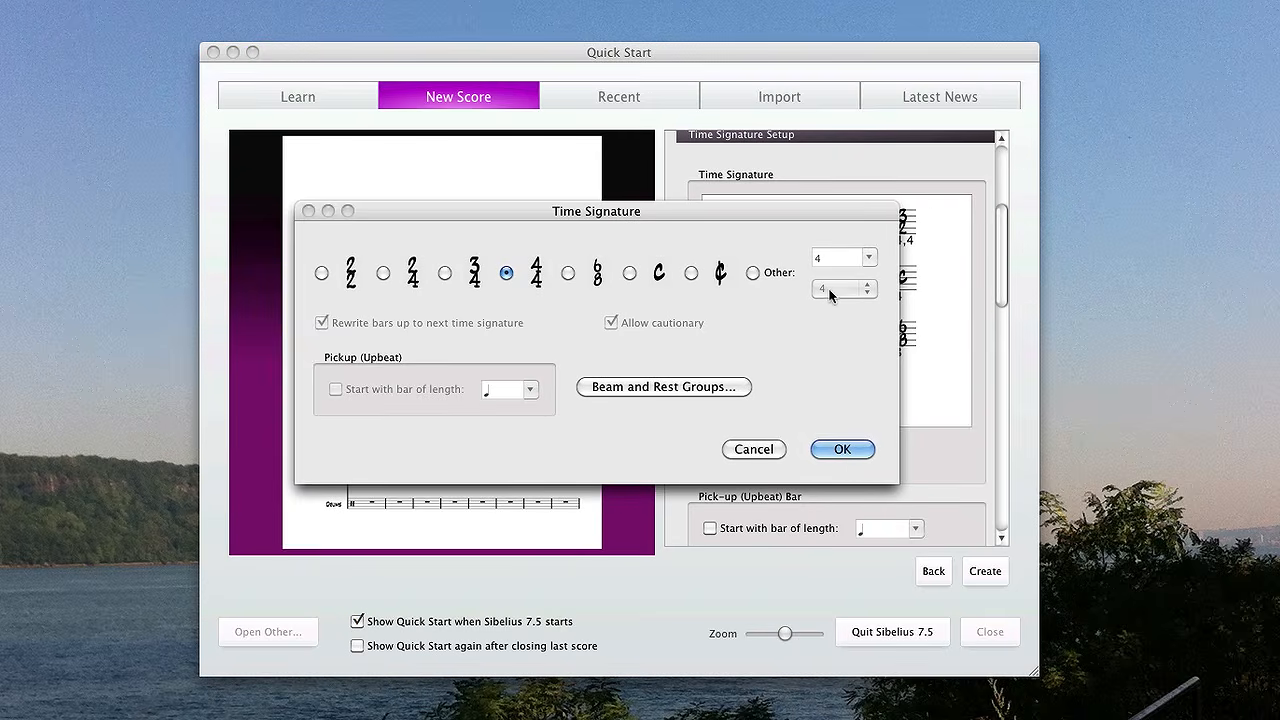
{"action": "left_click", "coordinate": [778, 273]}
{"action": "double_click", "coordinate": [840, 263]}
{"action": "type", "text": "7"}
{"action": "left_click", "coordinate": [754, 449]}
- Try a pick-up bar lasting a quarter note plus an eighth note, clear its length and turn the pick-up bar off
{"action": "scroll", "coordinate": [764, 450], "scroll_direction": "down", "scroll_amount": 3}
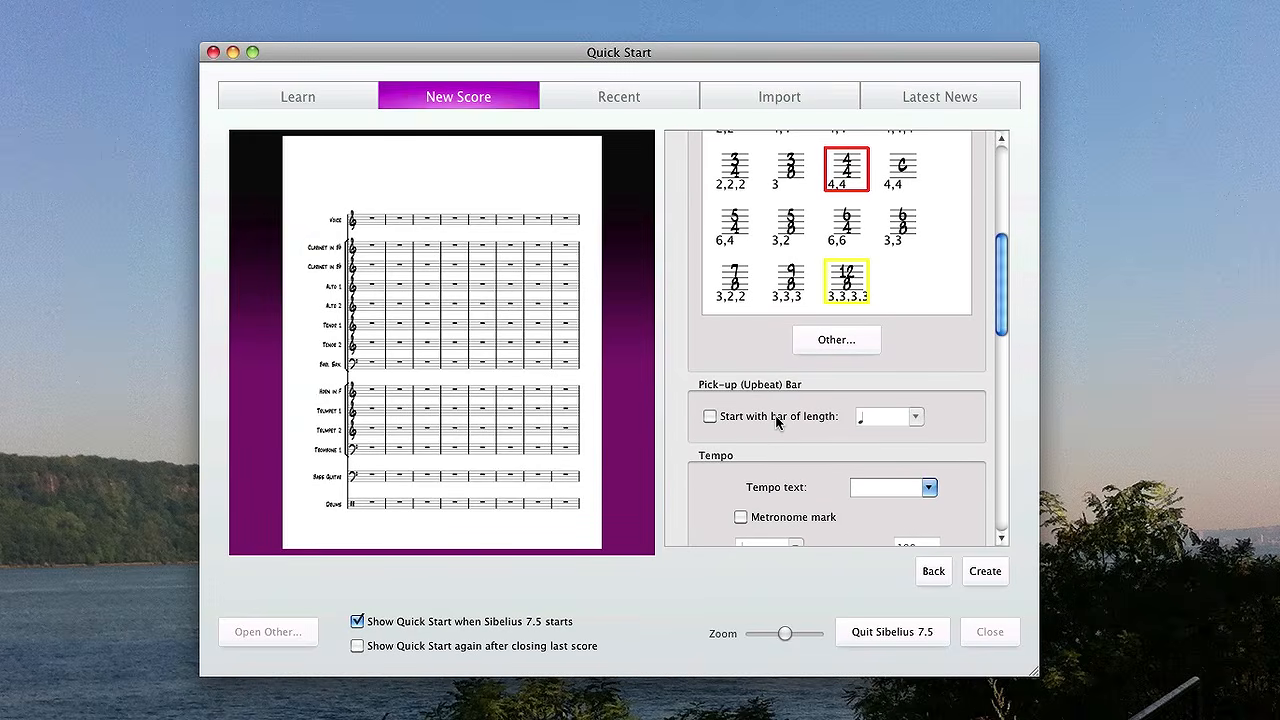
{"action": "left_click", "coordinate": [777, 423]}
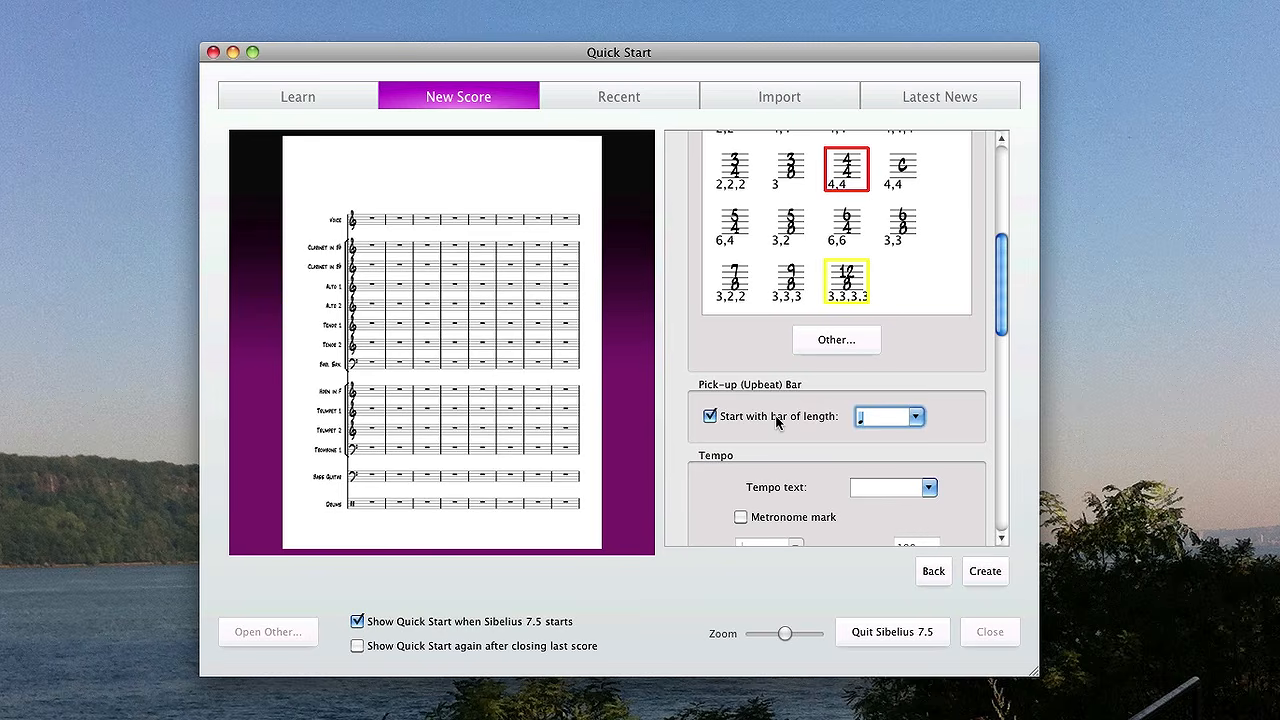
{"action": "left_click", "coordinate": [916, 417]}
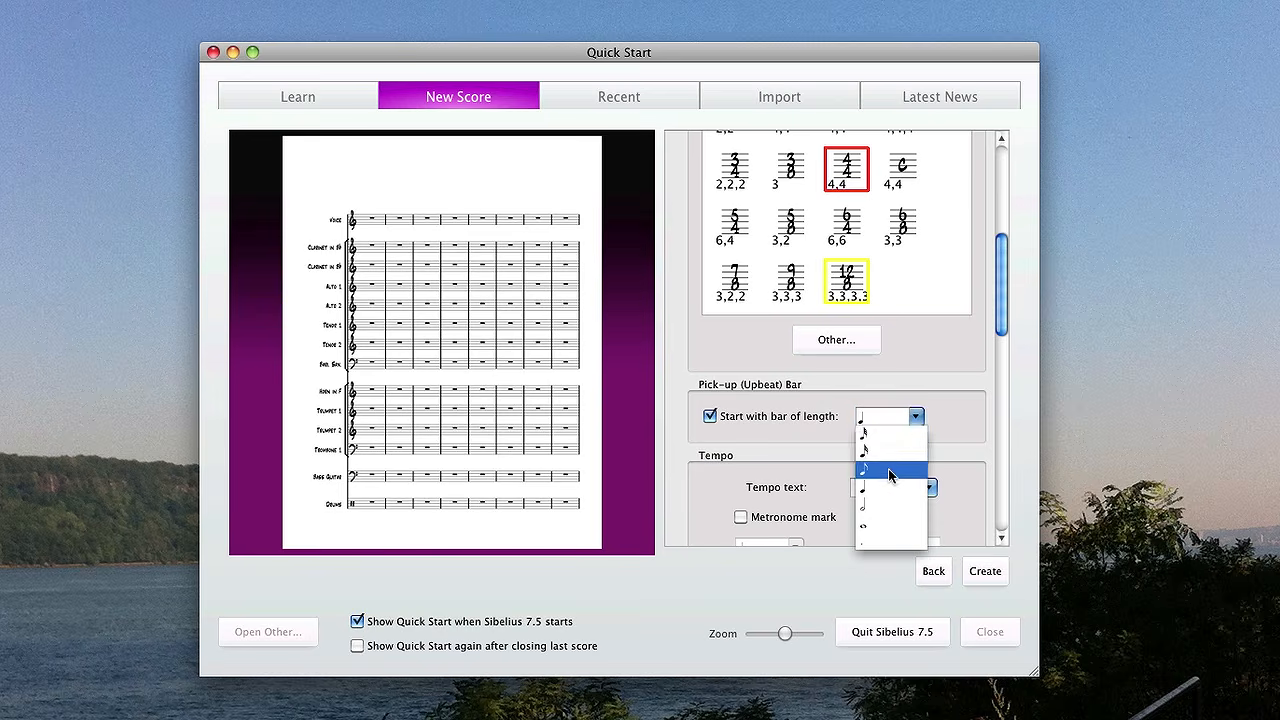
{"action": "left_click", "coordinate": [888, 468]}
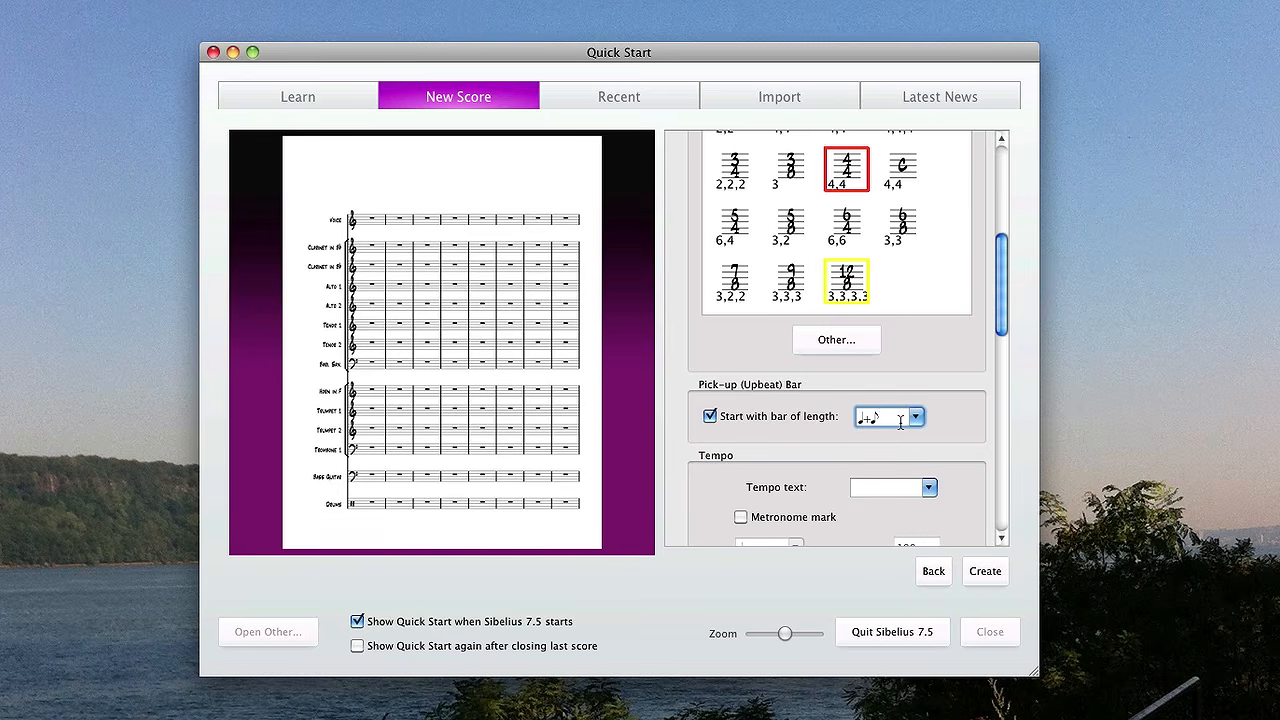
{"action": "left_click_drag", "start_coordinate": [900, 423], "coordinate": [828, 423]}
{"action": "key", "text": "BackSpace"}
{"action": "left_click", "coordinate": [829, 422]}
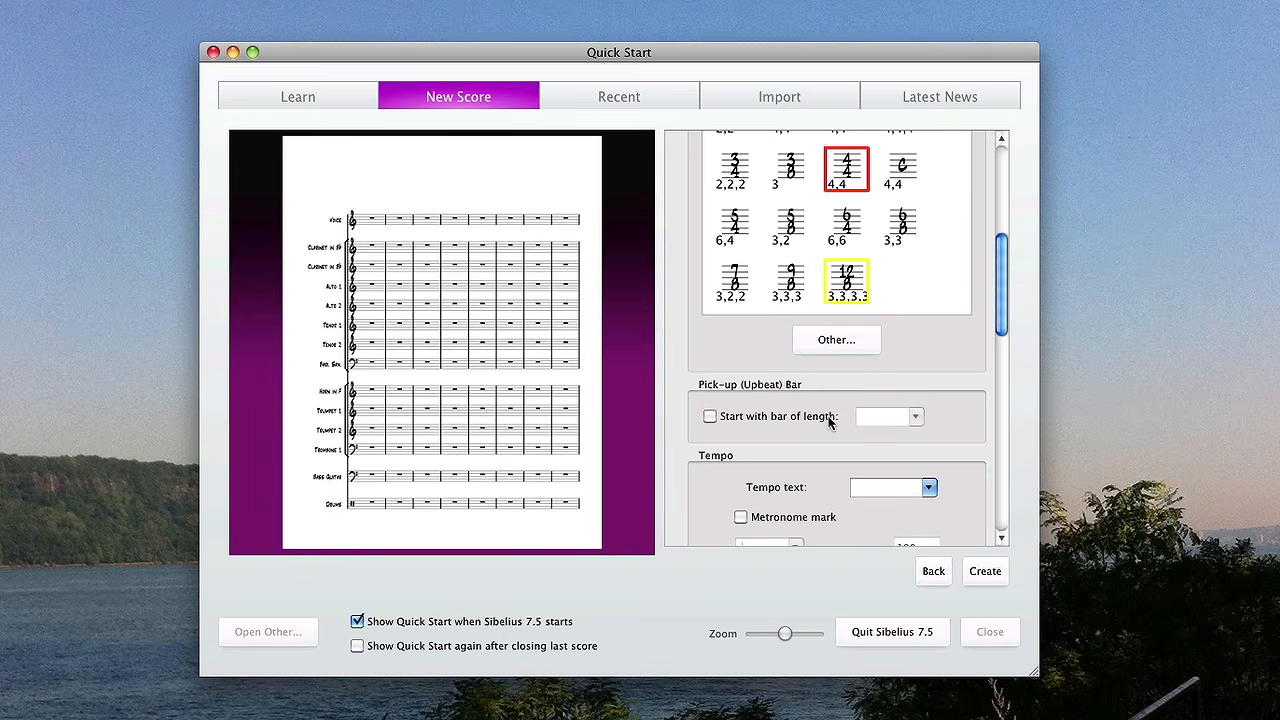
- Add a metronome mark to the new score with the quarter note set to 156
{"action": "scroll", "coordinate": [831, 423], "scroll_direction": "down", "scroll_amount": 3}
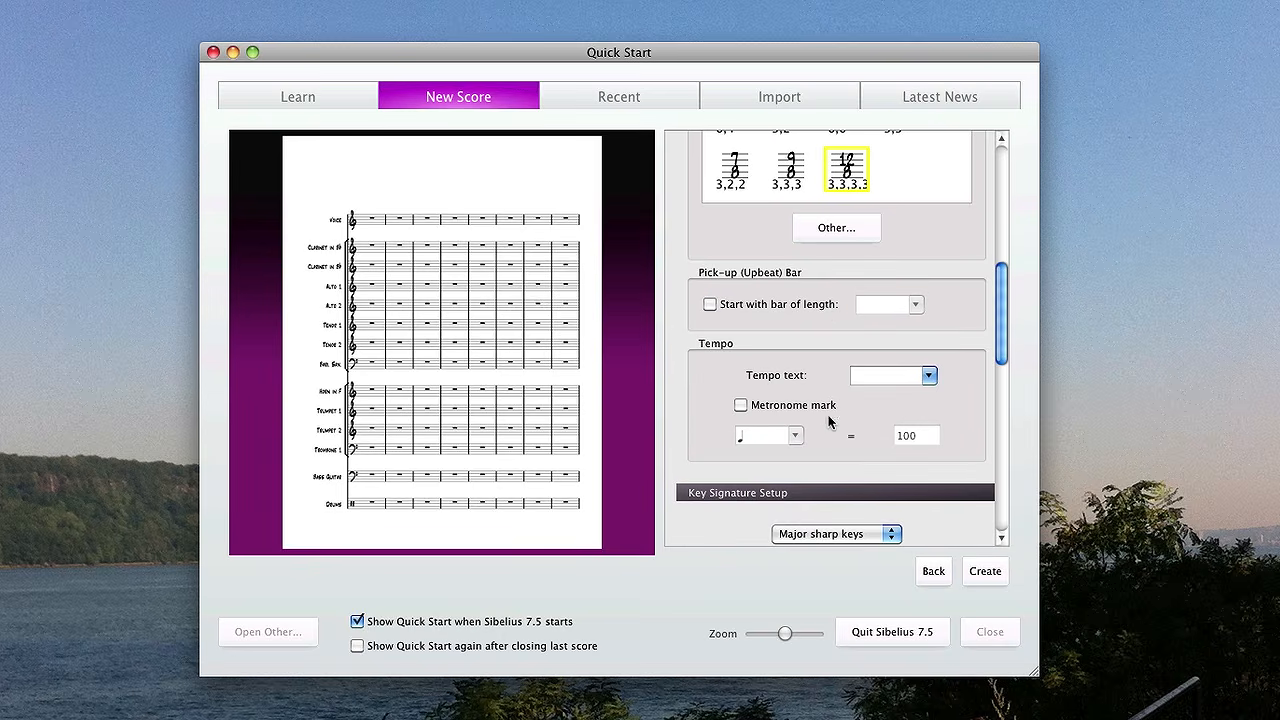
{"action": "left_click", "coordinate": [810, 408]}
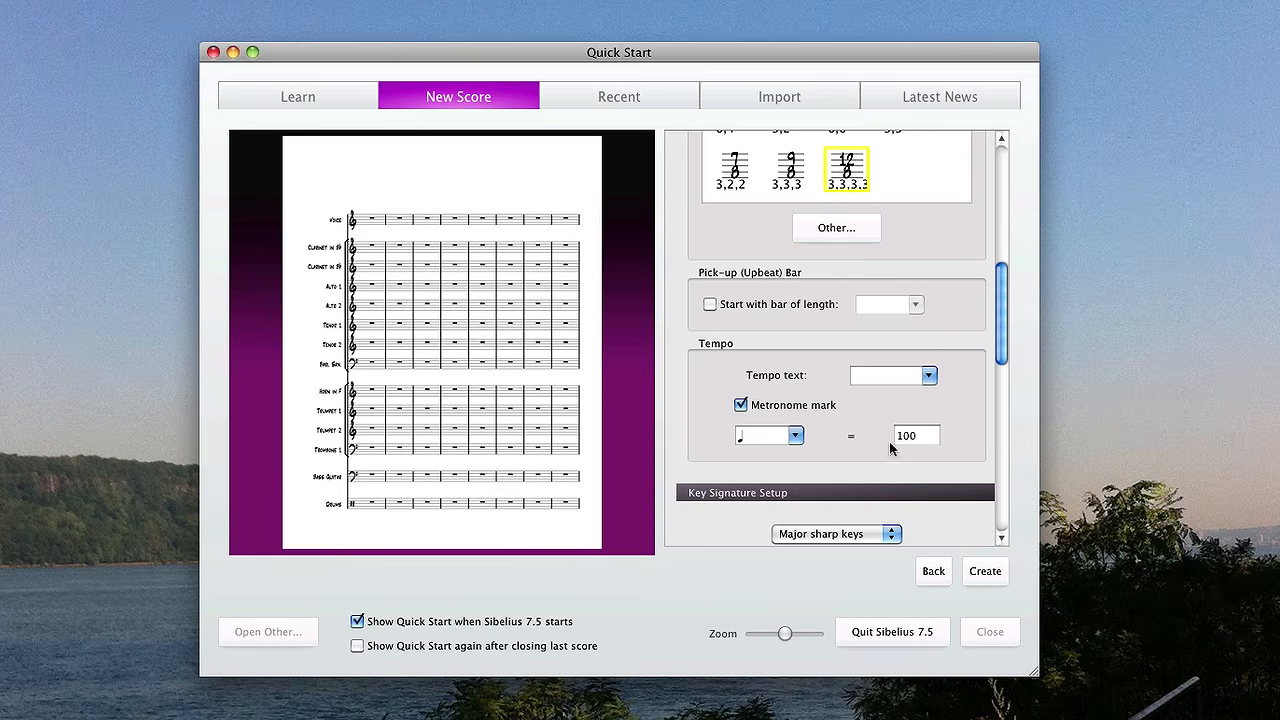
{"action": "double_click", "coordinate": [908, 438]}
{"action": "type", "text": "156"}
- Select G major from the major sharp keys as the new score's key signature
{"action": "scroll", "coordinate": [938, 440], "scroll_direction": "down", "scroll_amount": 10}
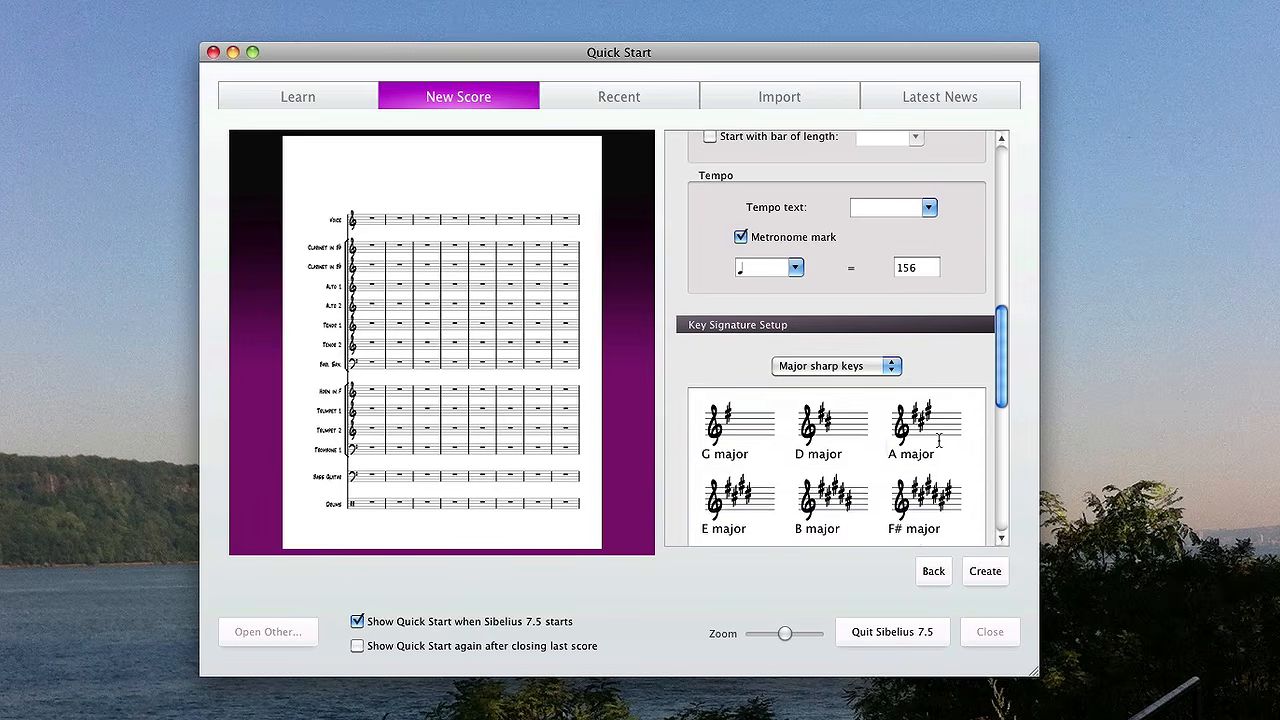
{"action": "left_click", "coordinate": [863, 191]}
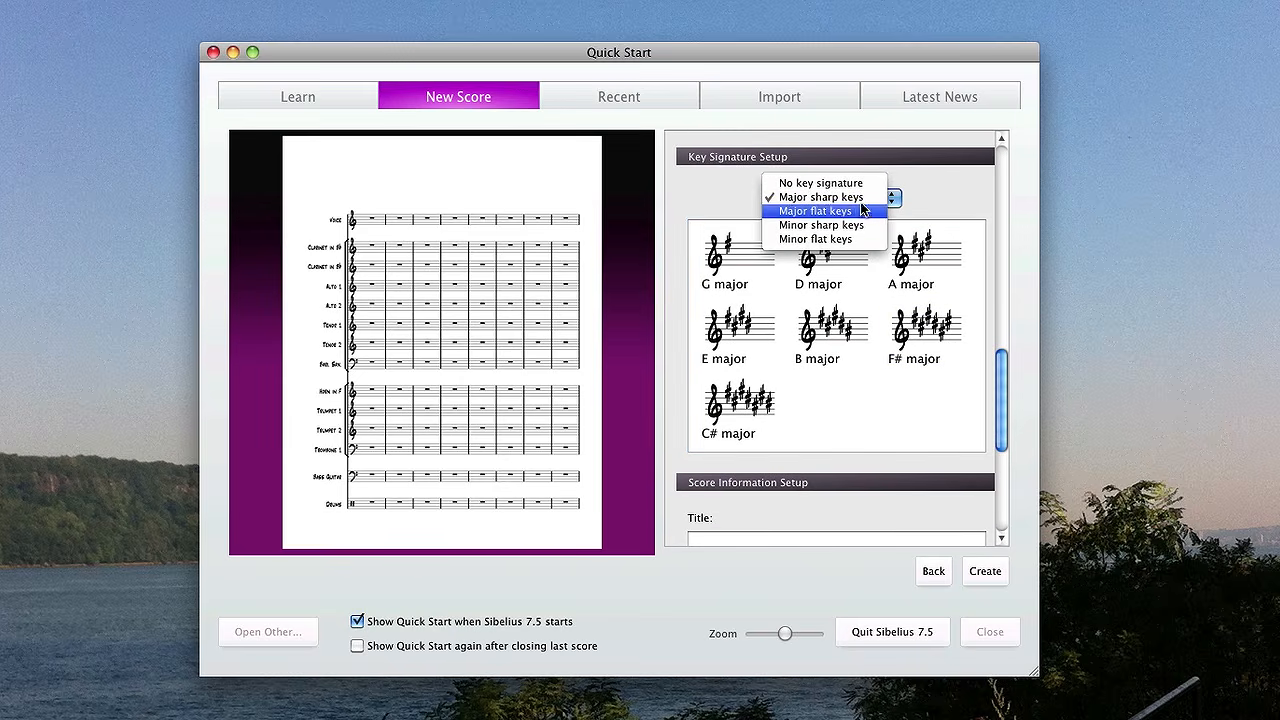
{"action": "left_click", "coordinate": [861, 199]}
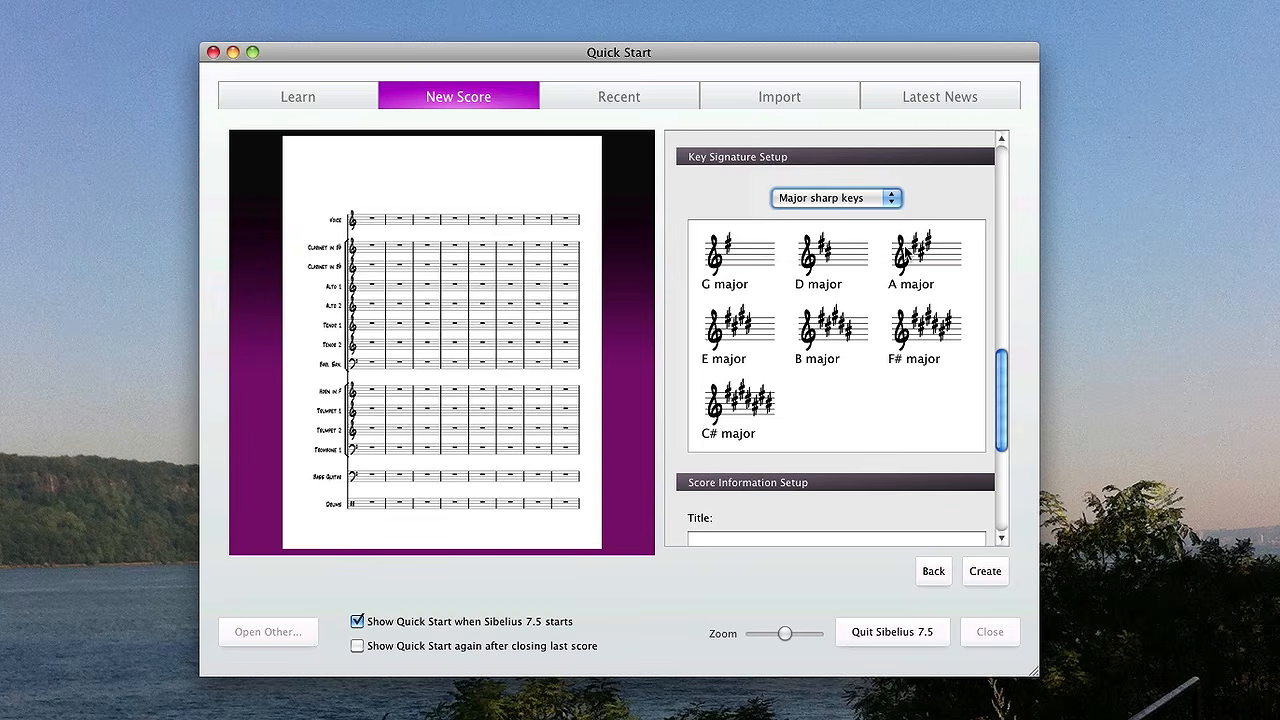
{"action": "left_click", "coordinate": [757, 254]}
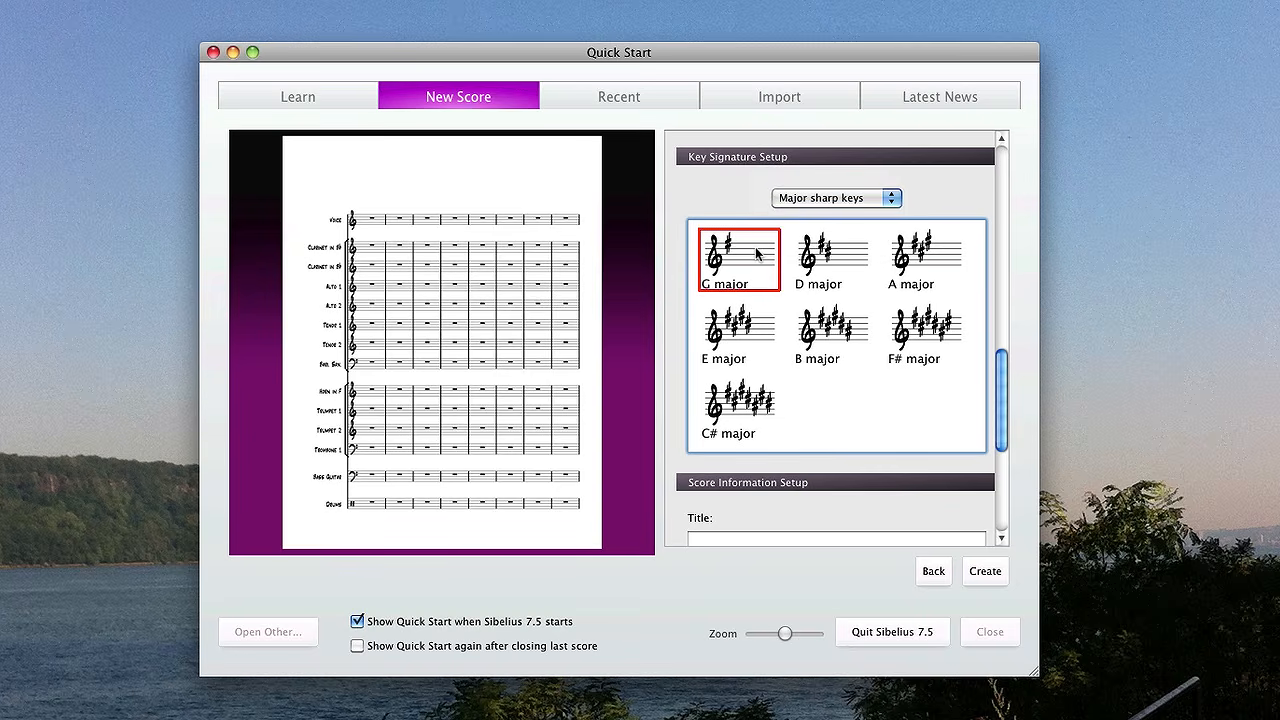
- Title the score Get Up, enter the composer's name and a 2014 copyright notice in that name, and create the score
{"action": "scroll", "coordinate": [991, 280], "scroll_direction": "down", "scroll_amount": 4}
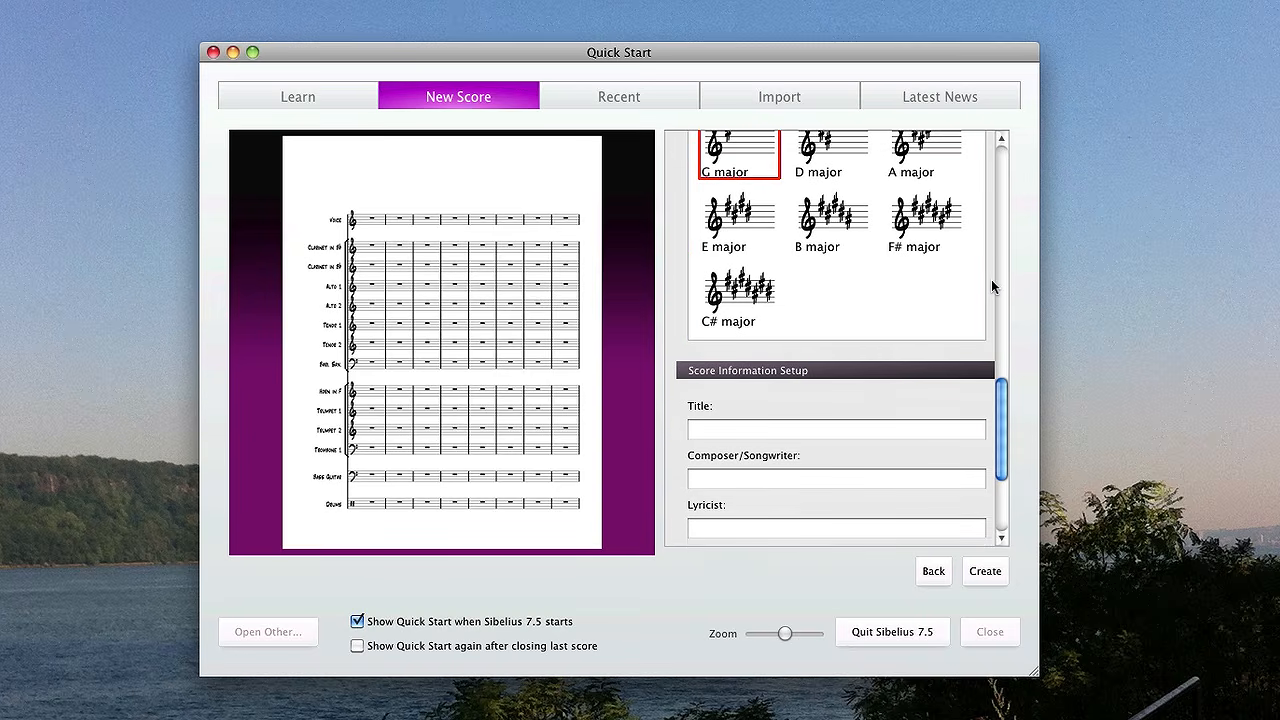
{"action": "scroll", "coordinate": [991, 286], "scroll_direction": "down", "scroll_amount": 2}
{"action": "scroll", "coordinate": [991, 286], "scroll_direction": "down", "scroll_amount": 2}
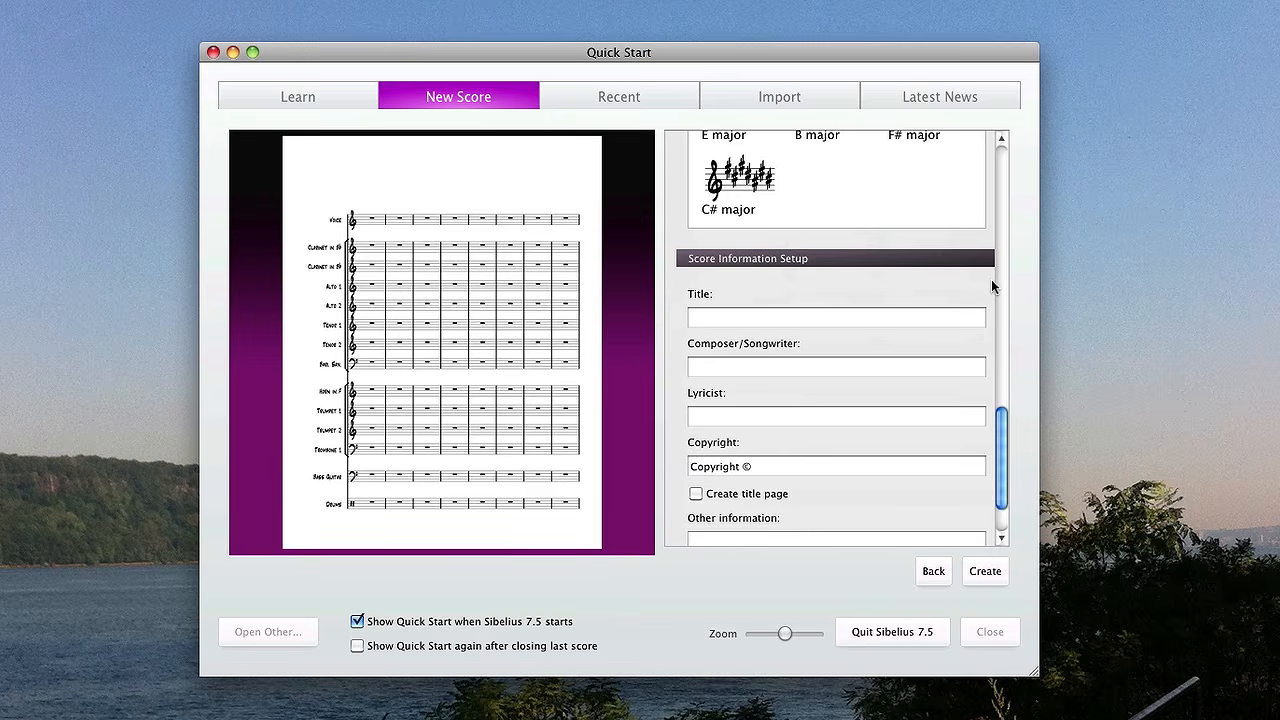
{"action": "left_click", "coordinate": [837, 319]}
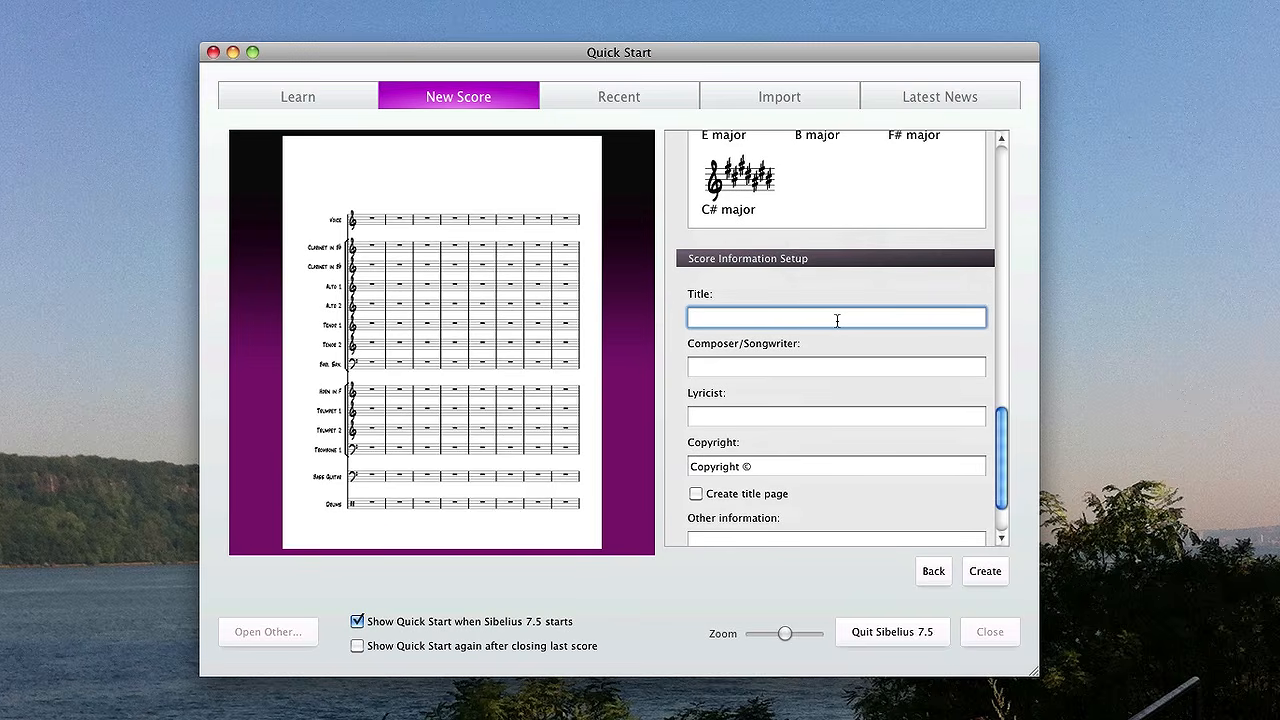
{"action": "type", "text": "Get Up"}
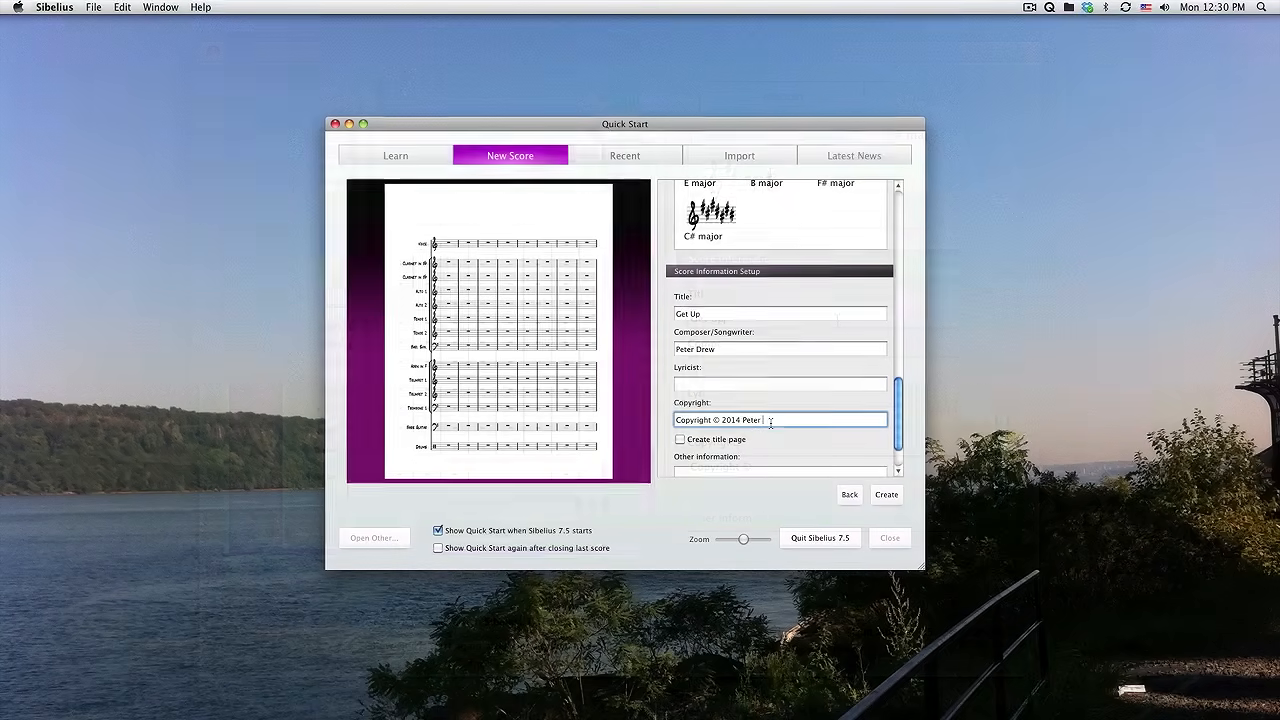
{"action": "type", "text": "rew"}
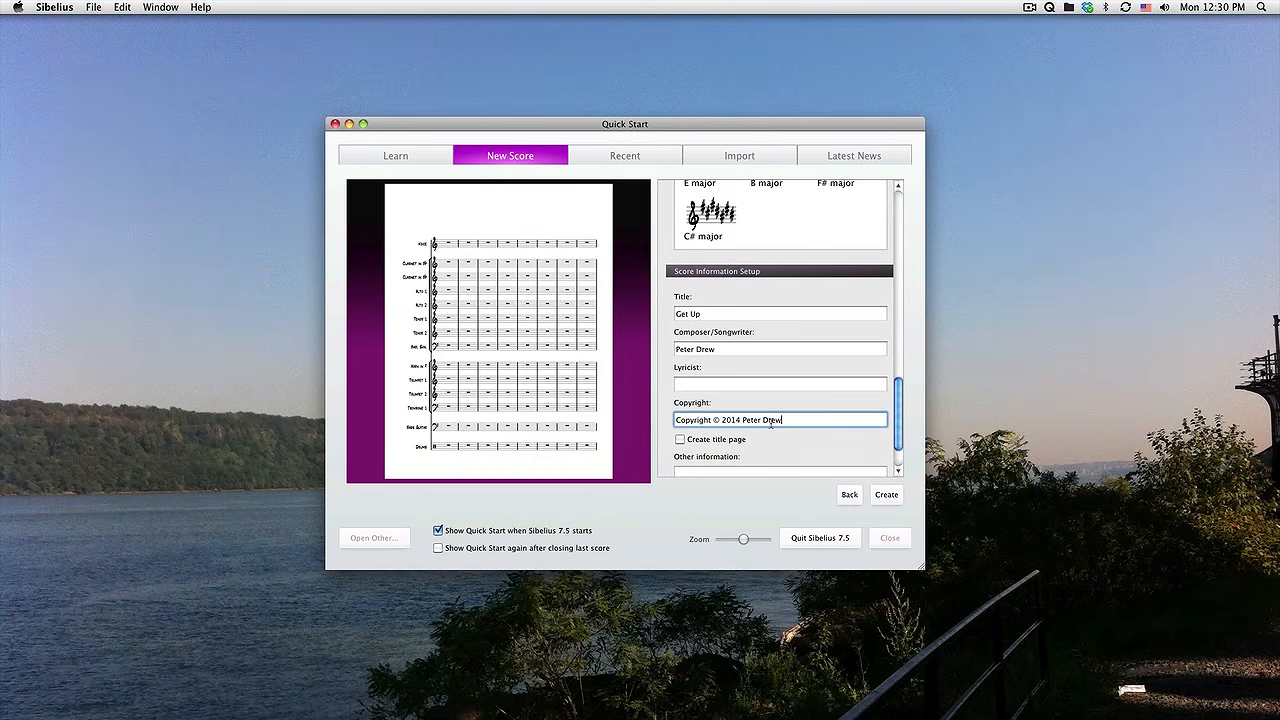
{"action": "left_click", "coordinate": [886, 495]}
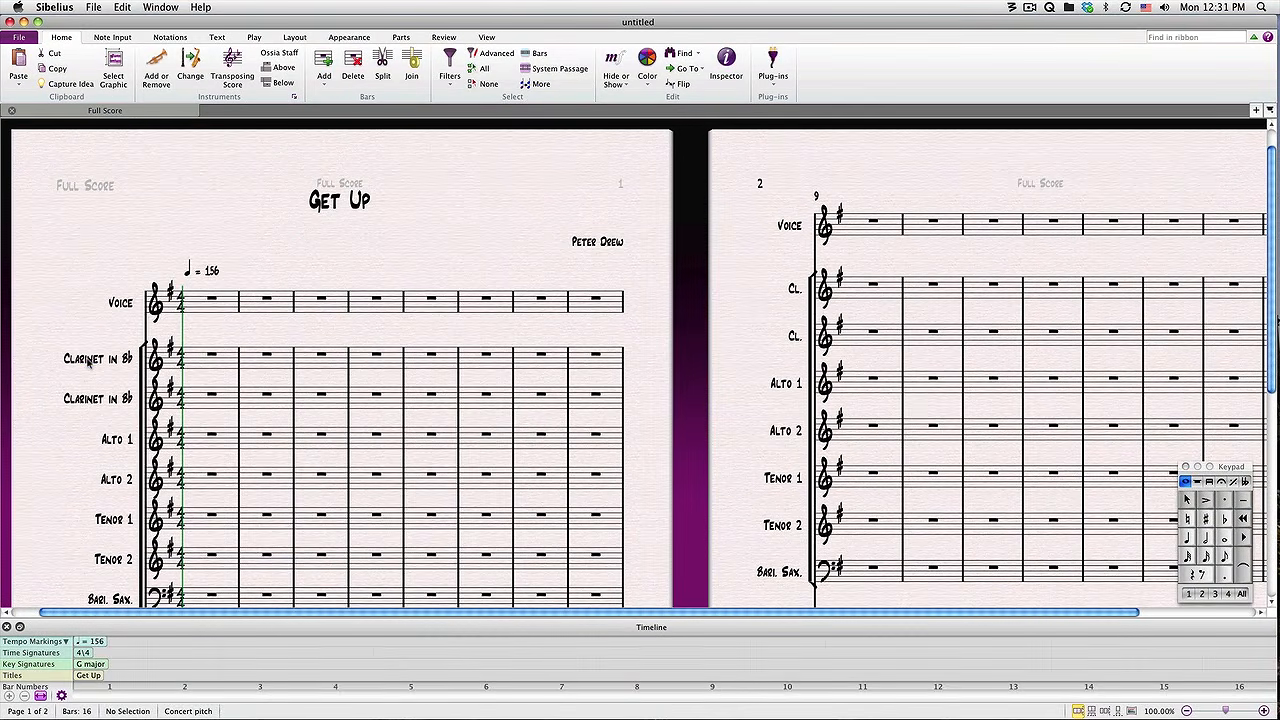
- Rename the two clarinet staves on the first page to Clarinet 1 in Bb and Clarinet 2 in Bb
{"action": "left_click", "coordinate": [88, 361]}
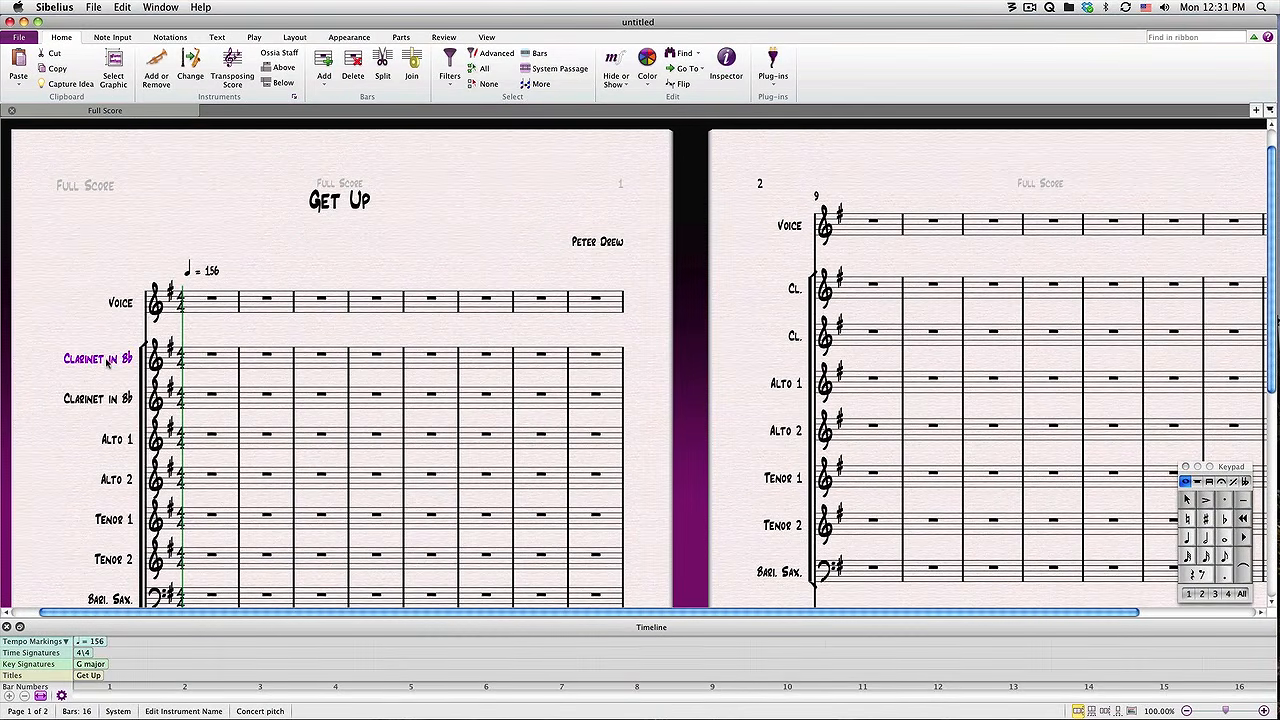
{"action": "double_click", "coordinate": [108, 362]}
{"action": "type", "text": "1"}
{"action": "key", "text": "Escape"}
{"action": "double_click", "coordinate": [108, 403]}
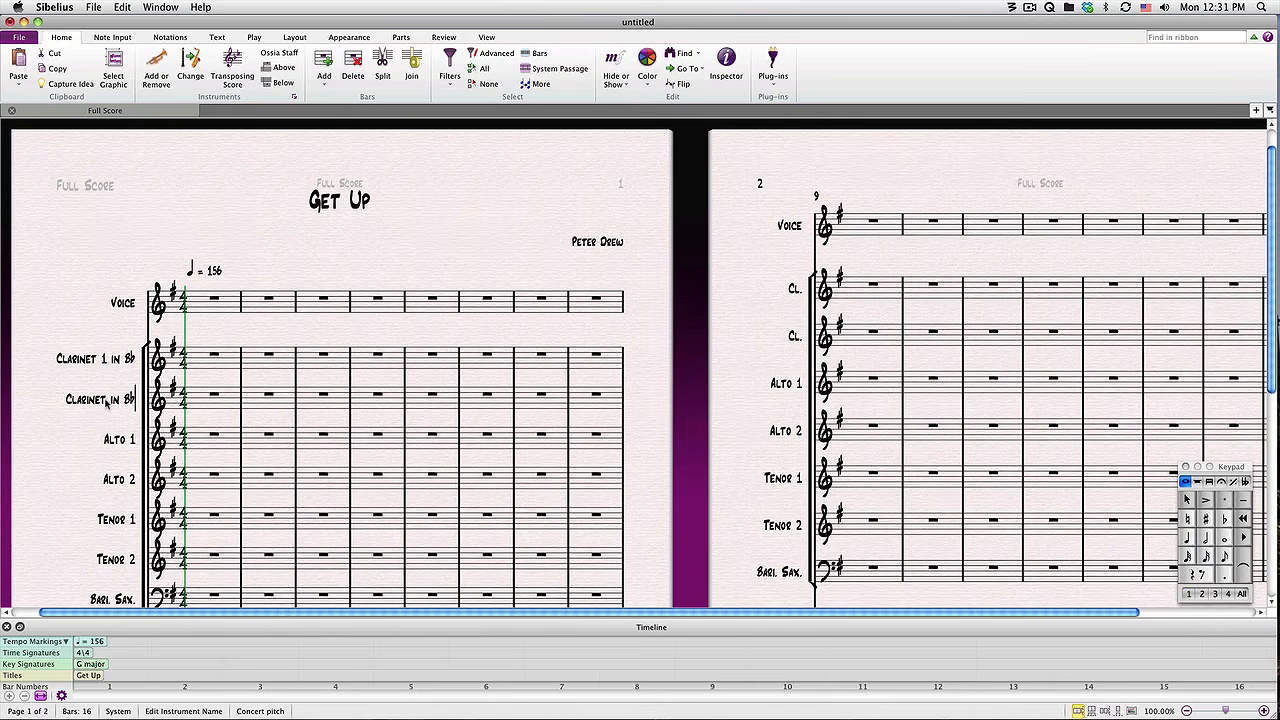
{"action": "type", "text": "2"}
{"action": "key", "text": "Escape"}
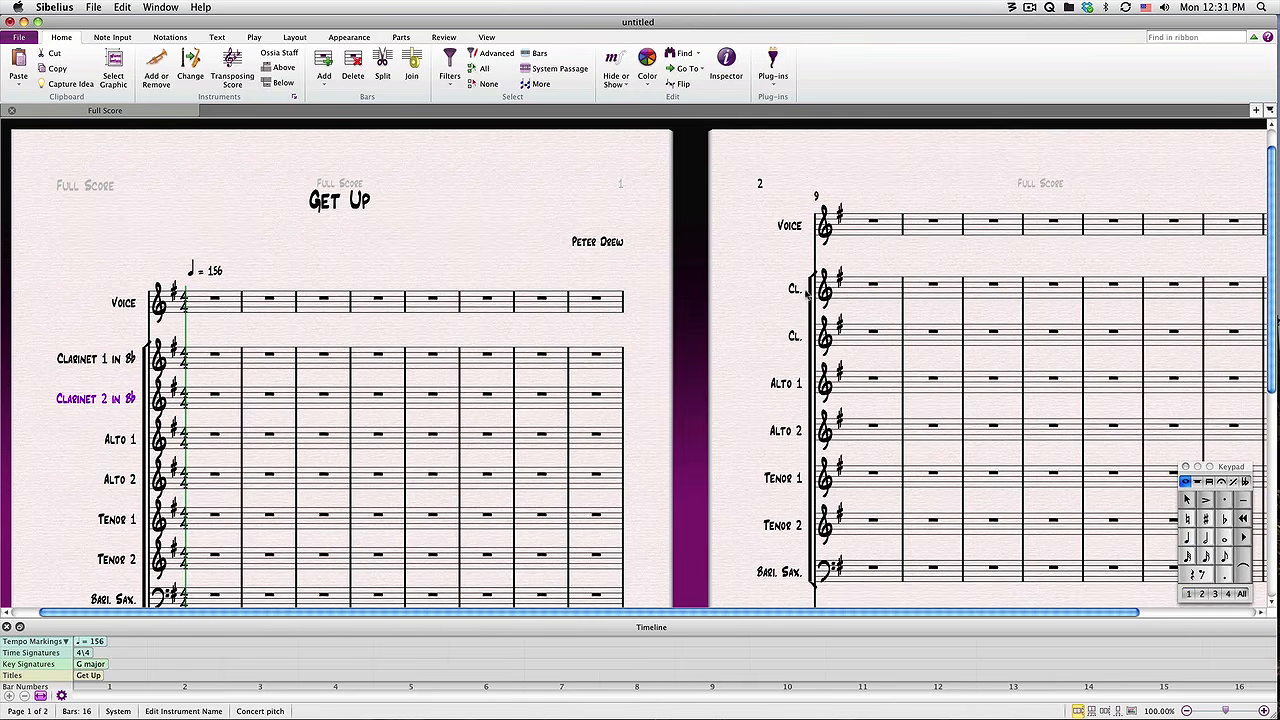
- Change the short names of the two clarinet staves on page 2 to Cl. 1 and Cl. 2
{"action": "double_click", "coordinate": [795, 289]}
{"action": "type", "text": "1"}
{"action": "double_click", "coordinate": [795, 337]}
{"action": "type", "text": "2"}
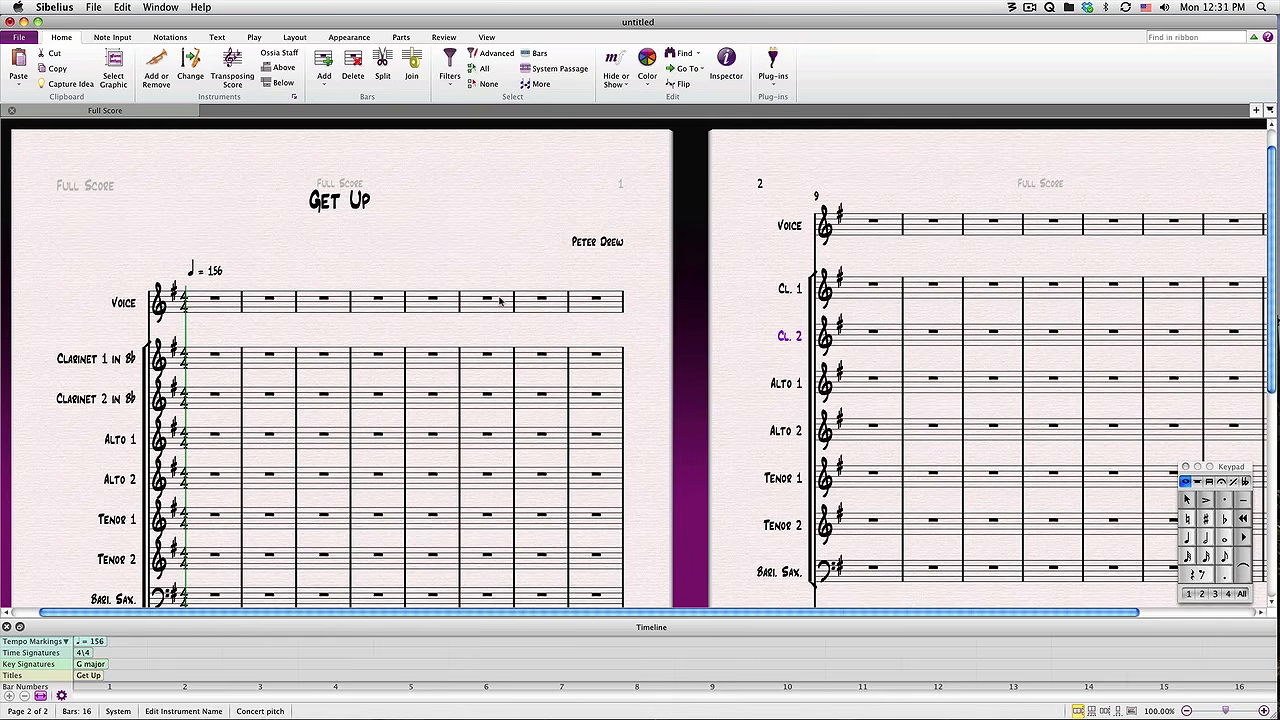
- Add a Flute from the common woodwind instruments to the score and apply the instrument changes
{"action": "key", "text": "i"}
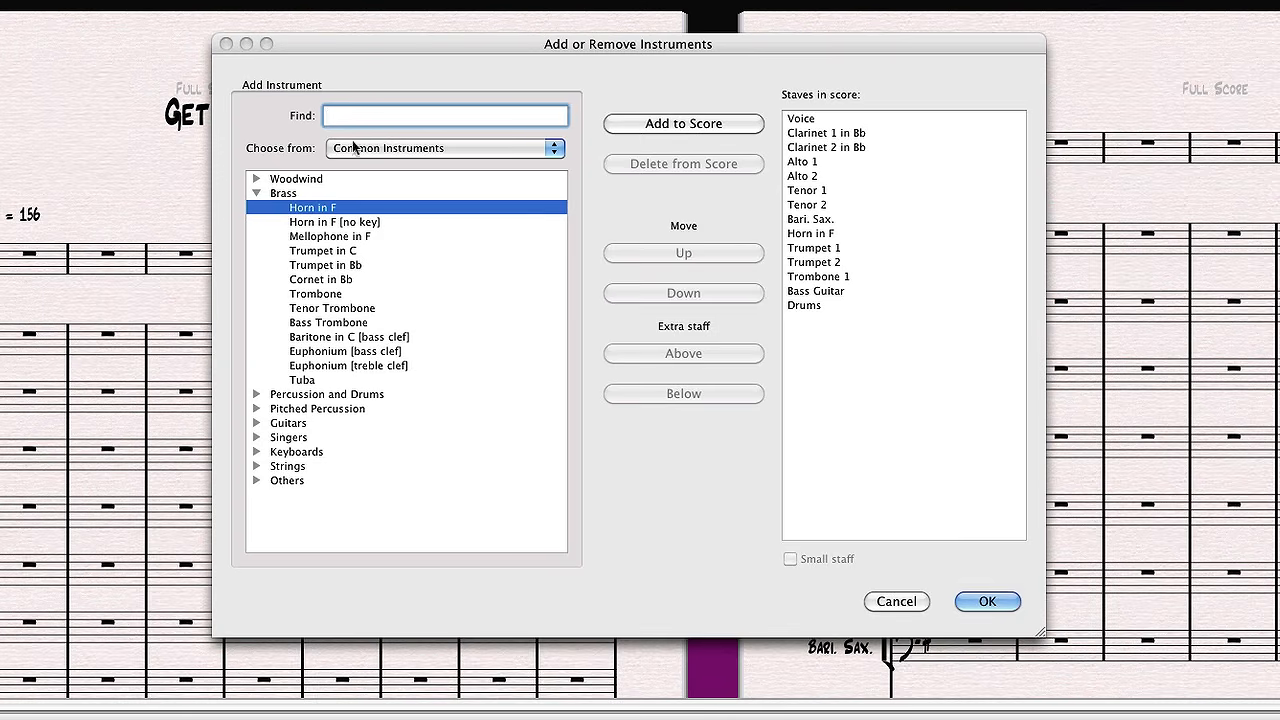
{"action": "left_click", "coordinate": [256, 178]}
{"action": "left_click", "coordinate": [332, 206]}
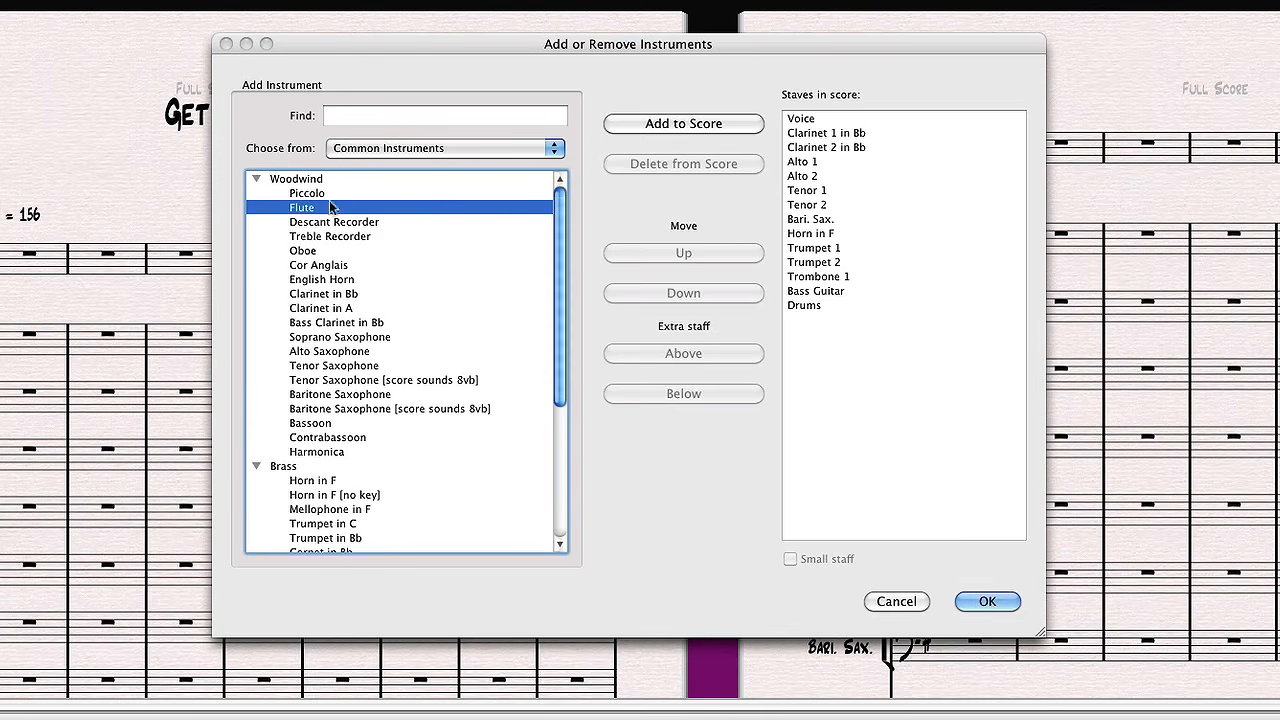
{"action": "left_click", "coordinate": [694, 125]}
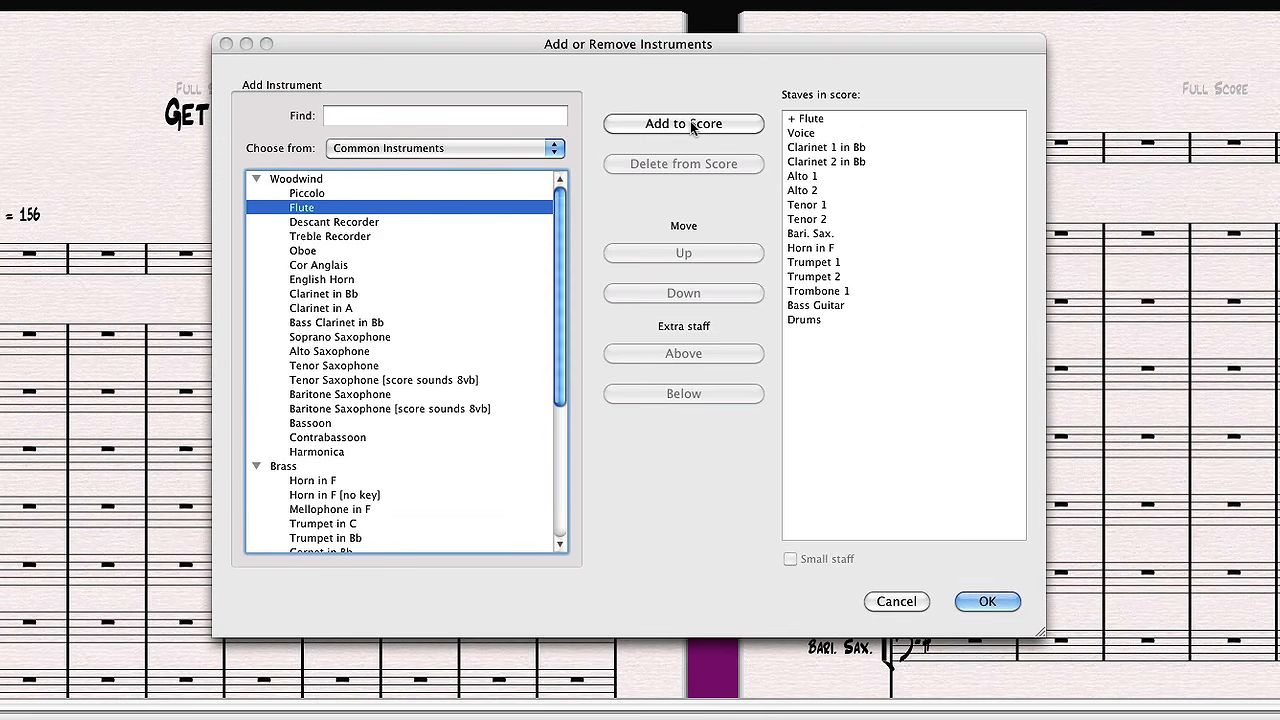
{"action": "left_click", "coordinate": [987, 601]}
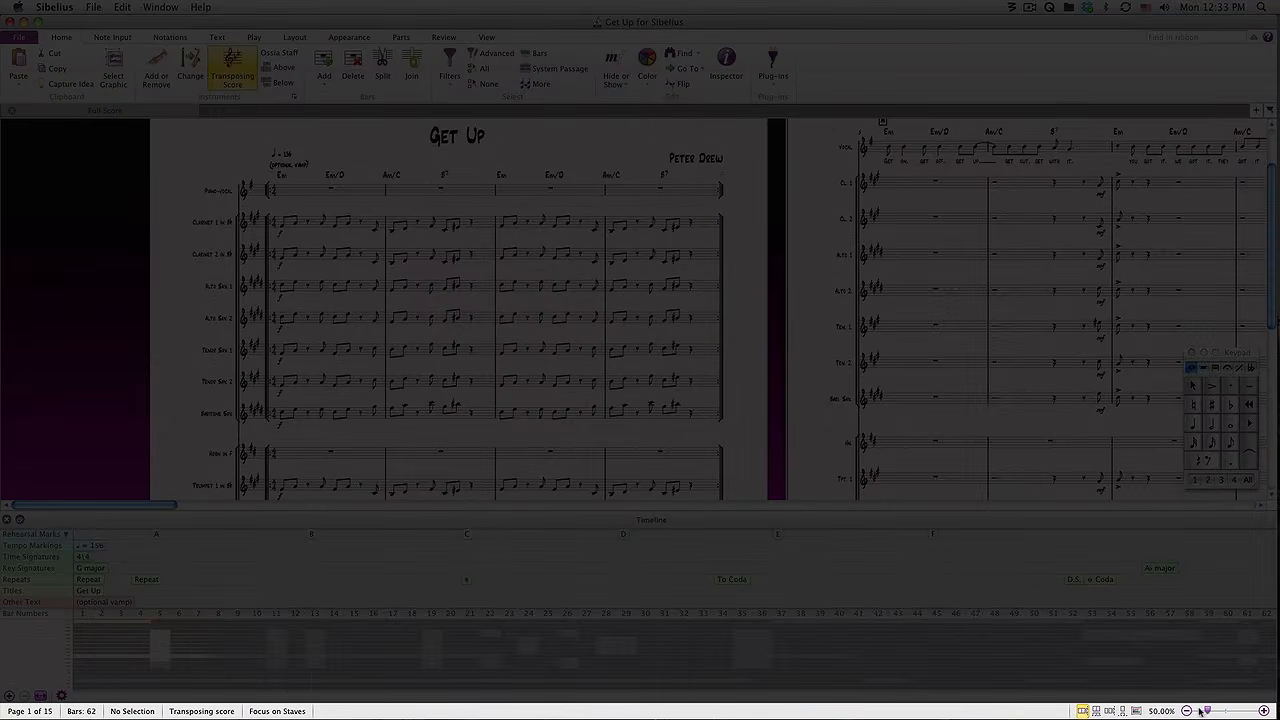
- Zoom in and out on the opening pages of the Get Up for Sibelius score and examine the first page's lower staves
{"action": "mouse_move", "coordinate": [1207, 711]}
{"action": "left_mouse_down"}
{"action": "mouse_move", "coordinate": [1242, 711]}
{"action": "mouse_move", "coordinate": [1217, 711]}
{"action": "left_mouse_up"}
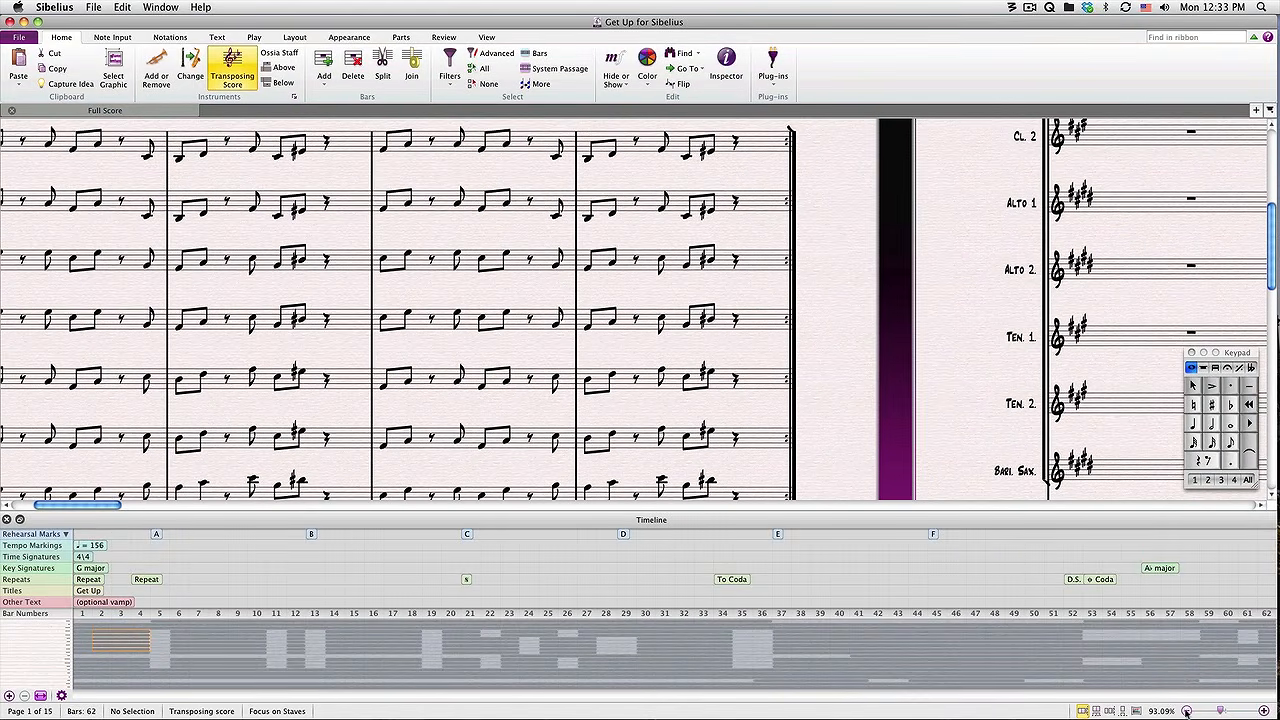
{"action": "left_click", "coordinate": [1187, 711]}
{"action": "left_click", "coordinate": [1187, 711]}
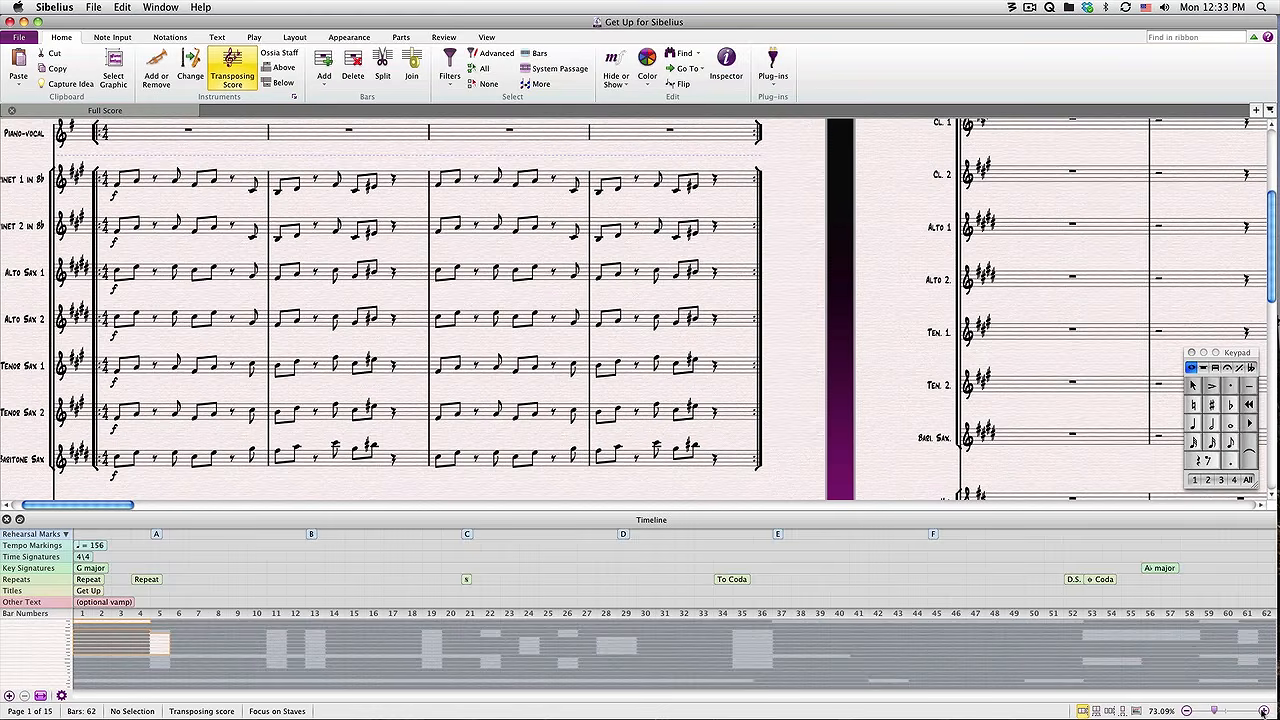
{"action": "left_click", "coordinate": [1263, 711]}
{"action": "left_click", "coordinate": [1263, 711]}
{"action": "left_click", "coordinate": [1263, 711]}
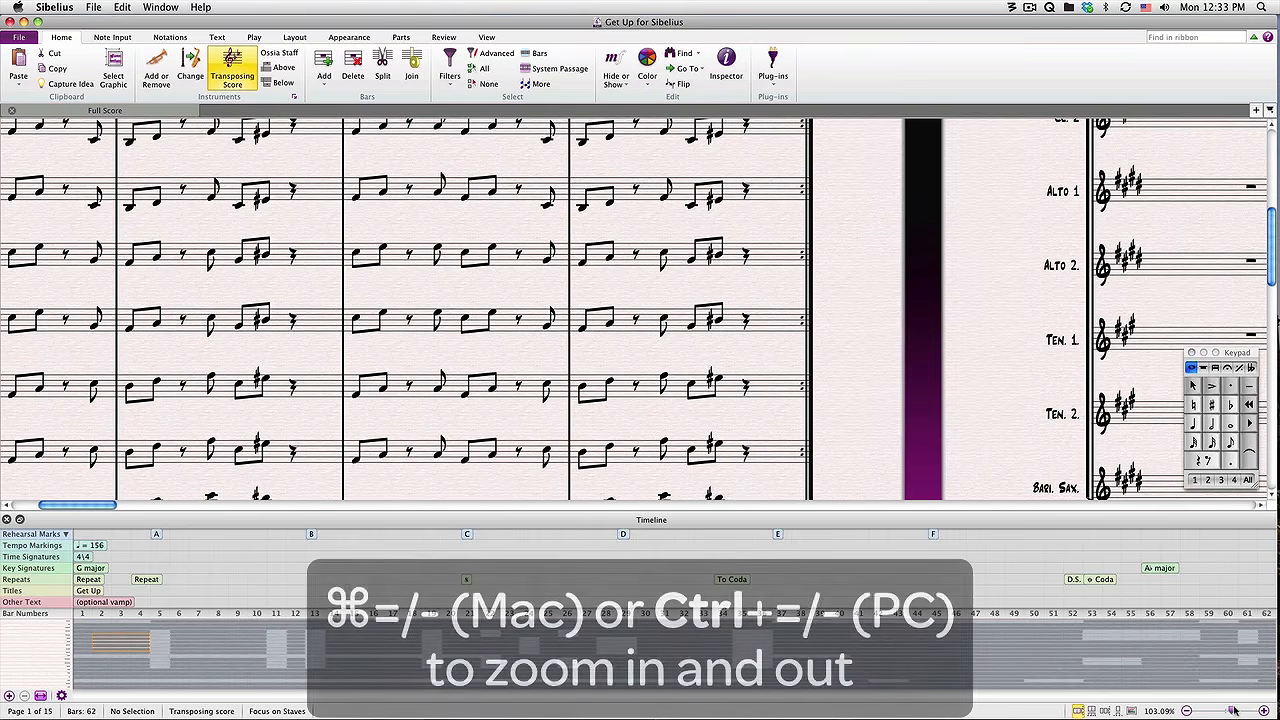
{"action": "key", "text": "super+minus"}
{"action": "key", "text": "super+minus"}
{"action": "key", "text": "super+minus"}
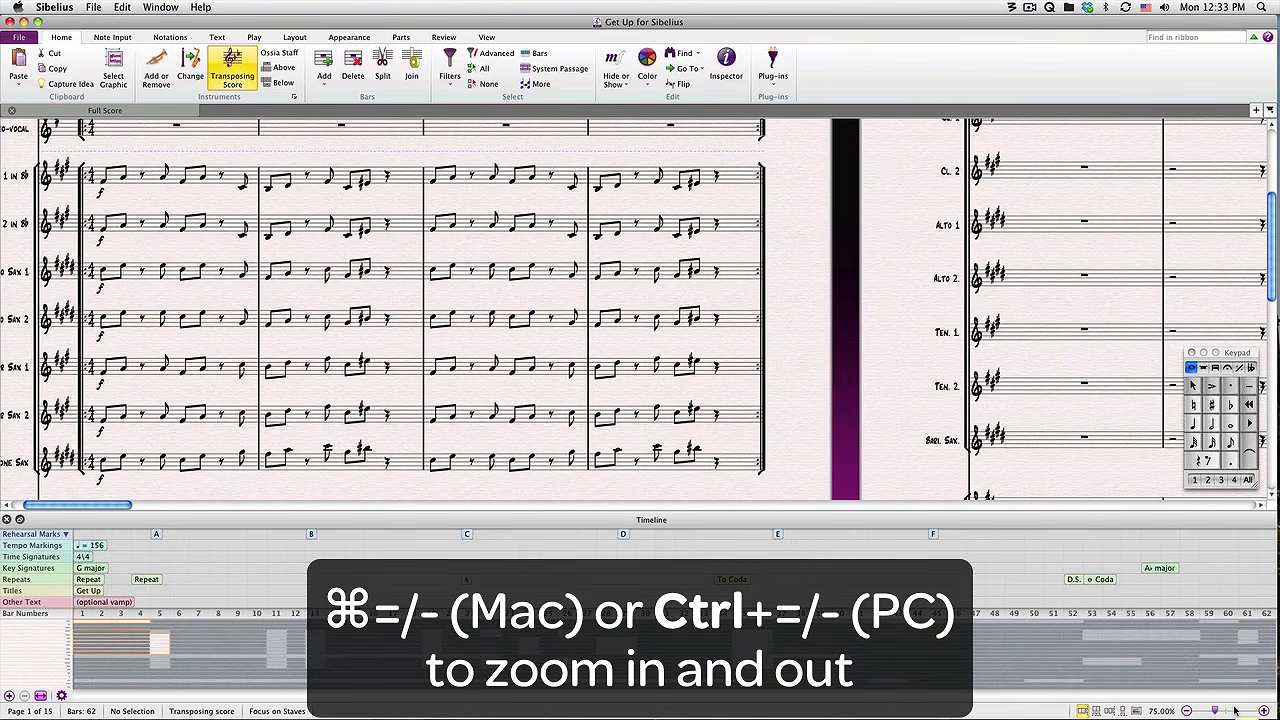
{"action": "key", "text": "super+equal"}
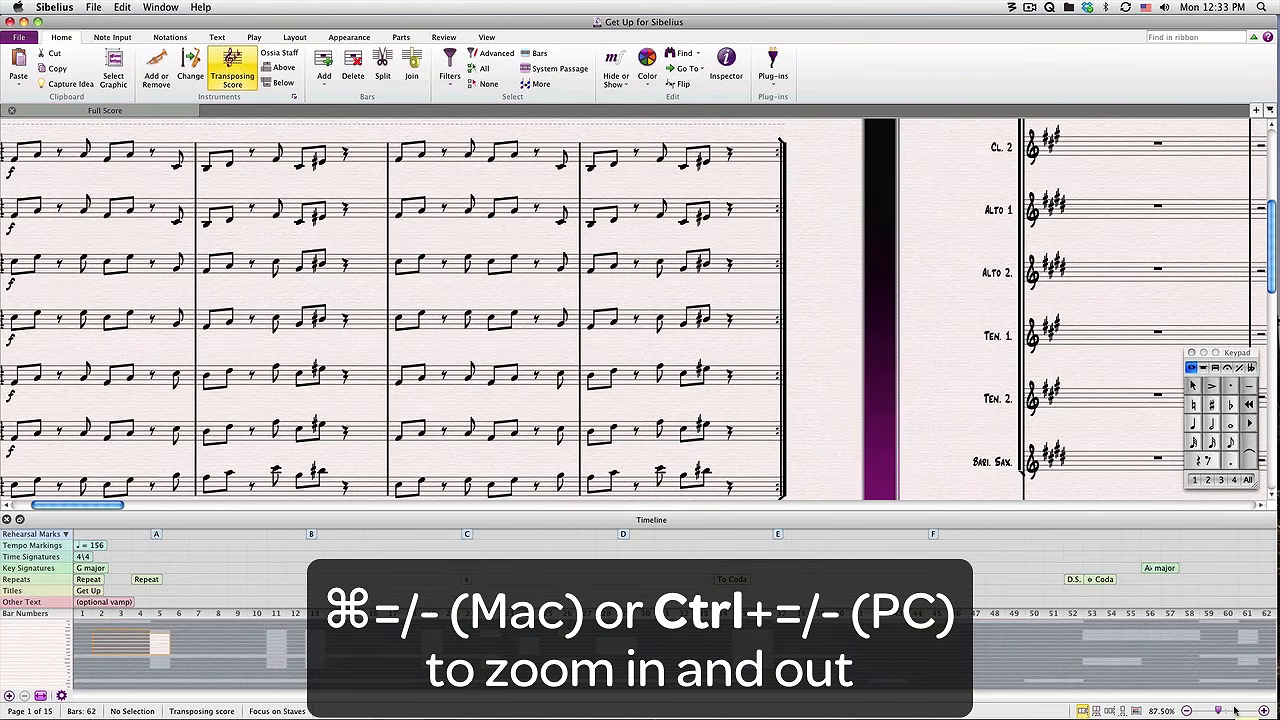
{"action": "key", "text": "super+minus"}
{"action": "key", "text": "super+minus"}
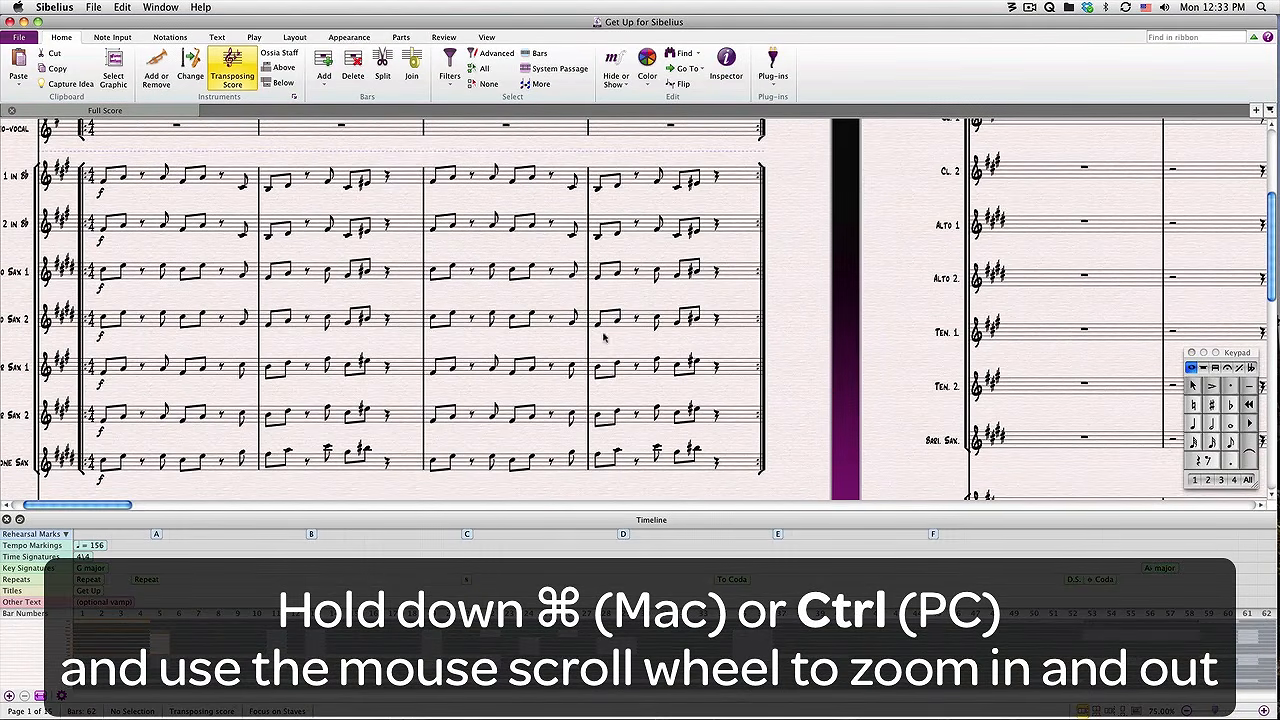
{"action": "scroll", "coordinate": [567, 343], "scroll_direction": "down", "scroll_amount": 2}
{"action": "scroll", "coordinate": [564, 343], "scroll_direction": "up", "scroll_amount": 5}
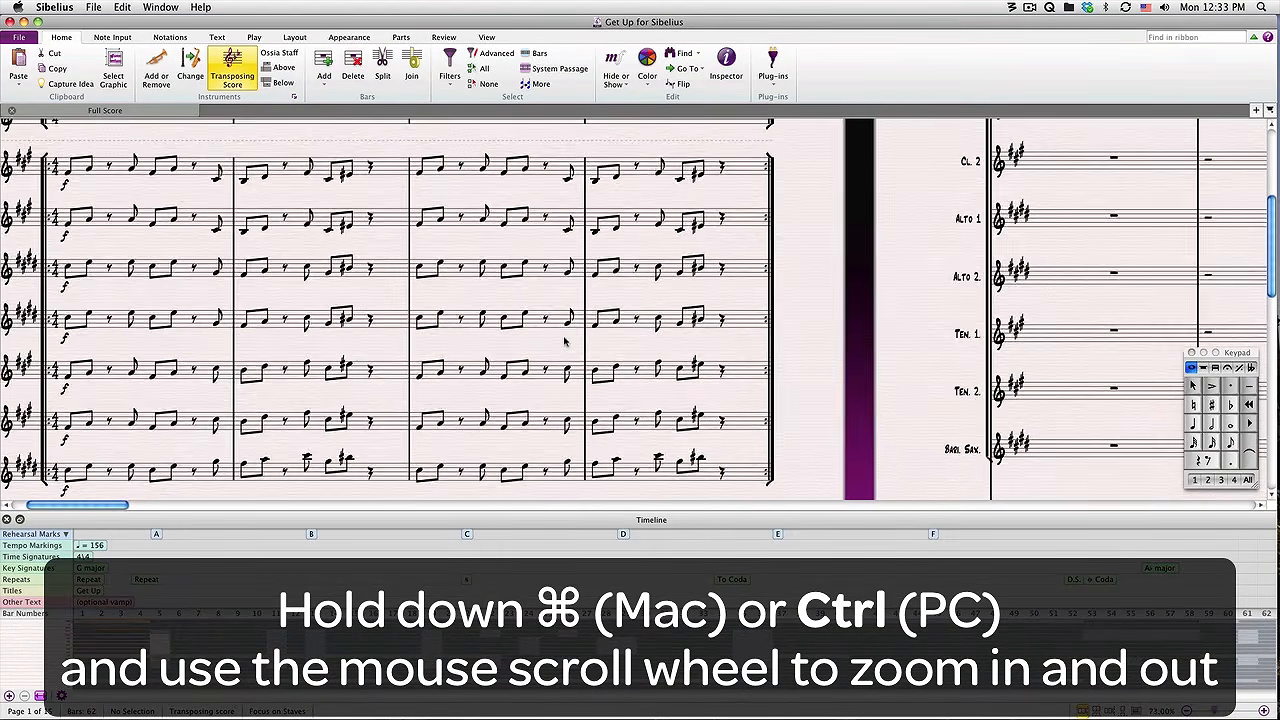
{"action": "scroll", "coordinate": [564, 343], "scroll_direction": "down", "scroll_amount": 2}
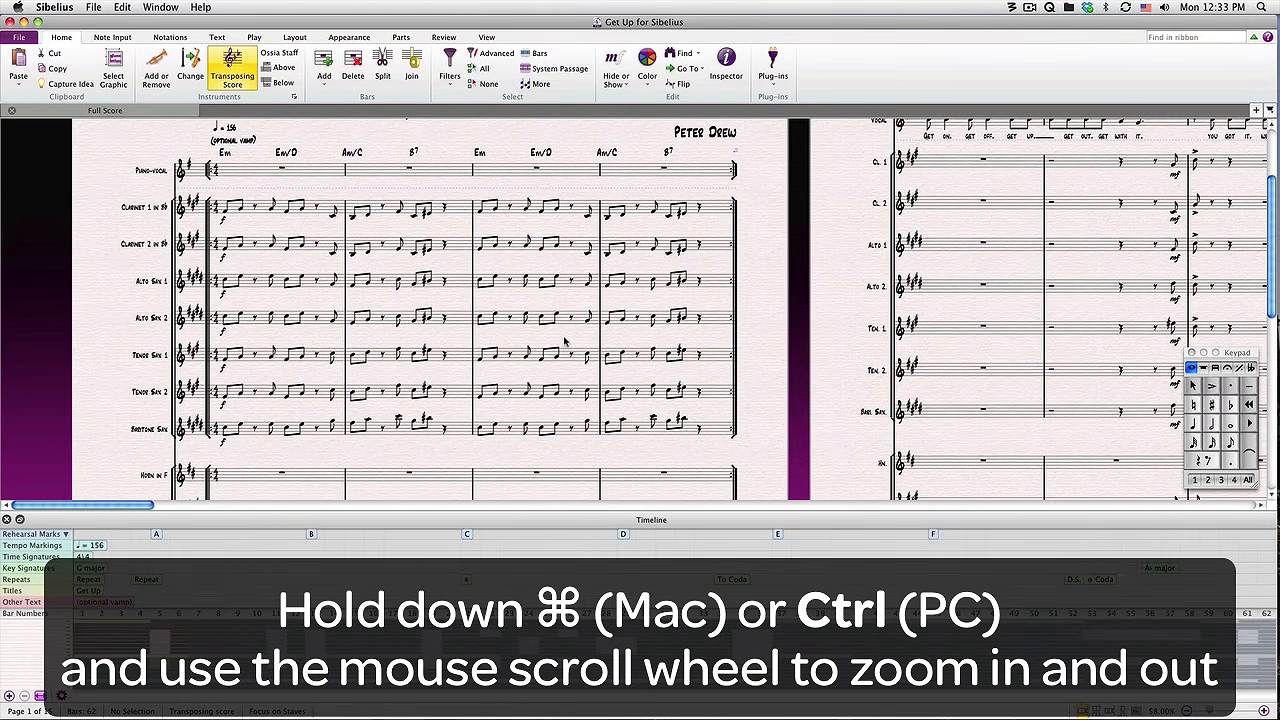
{"action": "scroll", "coordinate": [564, 342], "scroll_direction": "down", "scroll_amount": 5}
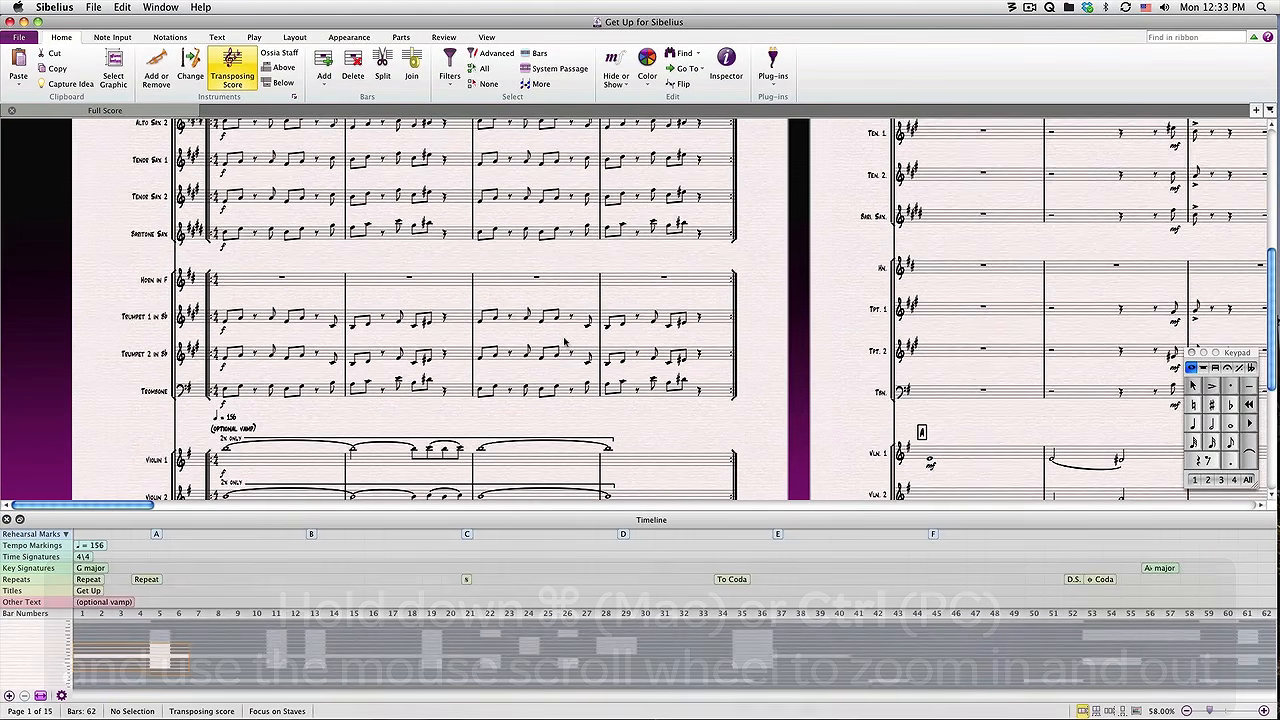
- Scroll vertically and sideways across the first three pages of the score to examine the clarinet, saxophone and trumpet staves
{"action": "scroll", "coordinate": [564, 342], "scroll_direction": "up", "scroll_amount": 6}
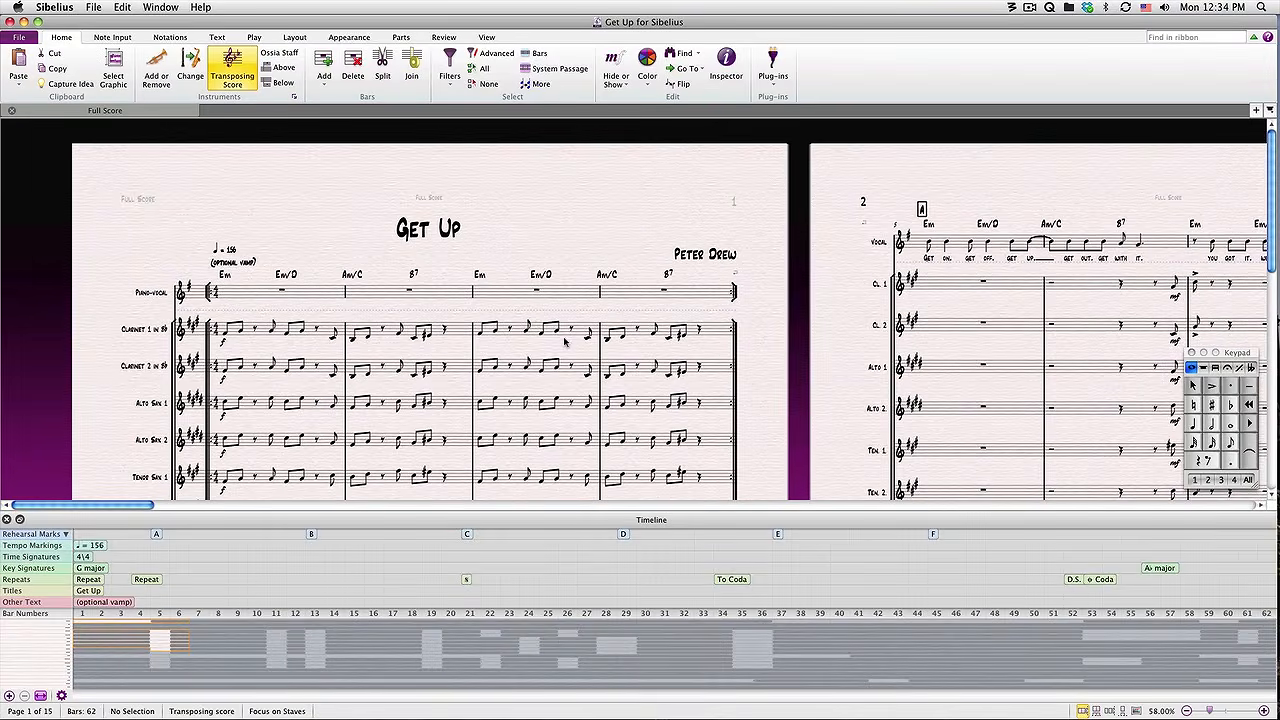
{"action": "scroll", "coordinate": [564, 343], "scroll_direction": "down", "scroll_amount": 3}
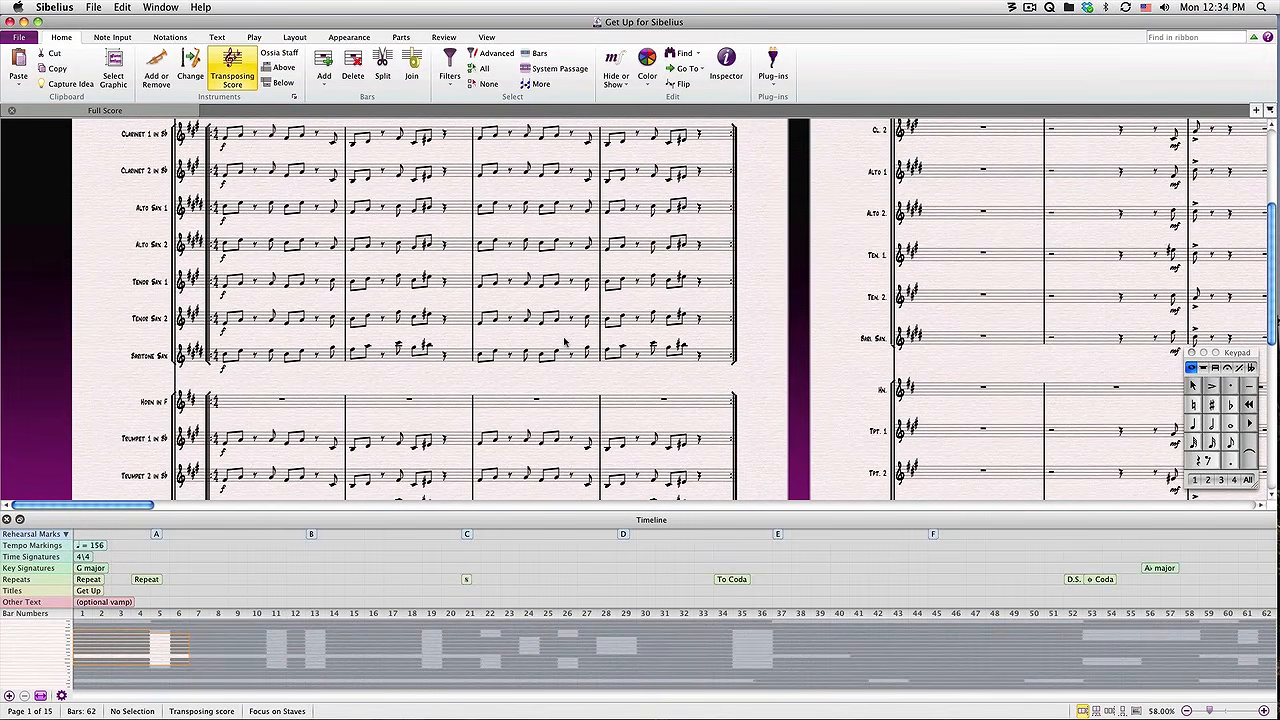
{"action": "scroll", "coordinate": [564, 343], "scroll_direction": "right", "scroll_amount": 10}
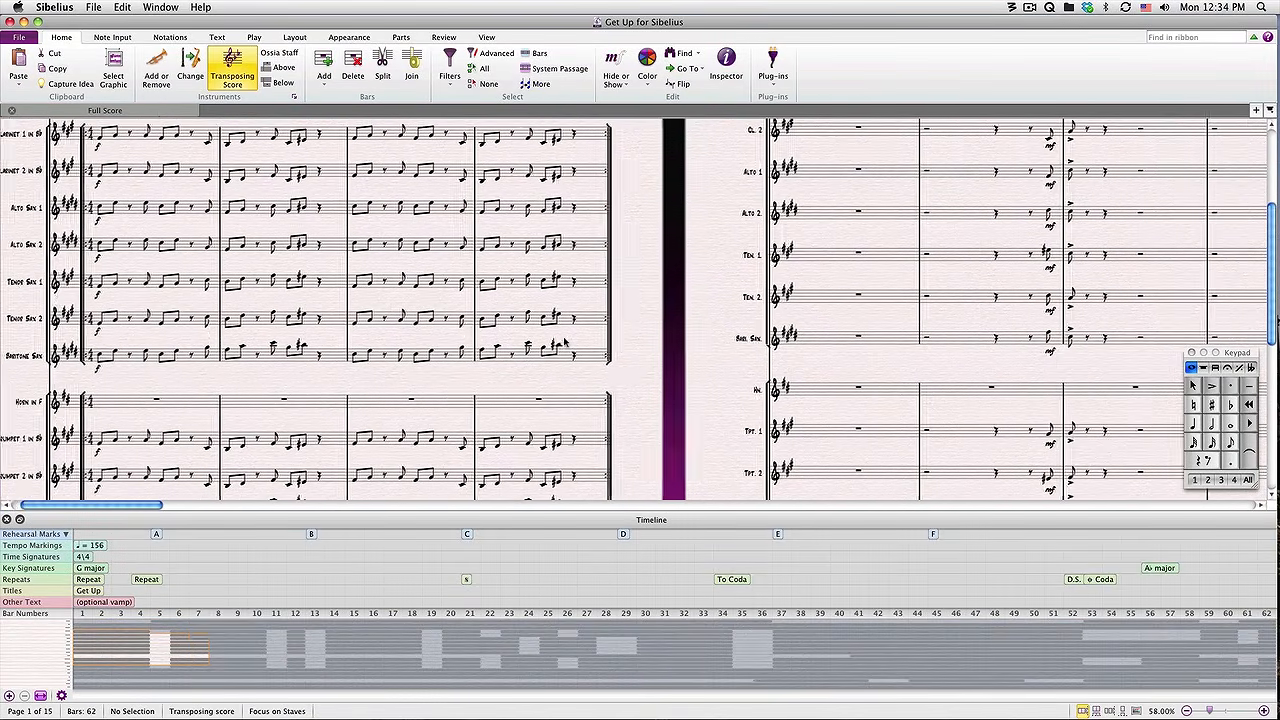
{"action": "scroll", "coordinate": [564, 342], "scroll_direction": "right", "scroll_amount": 4}
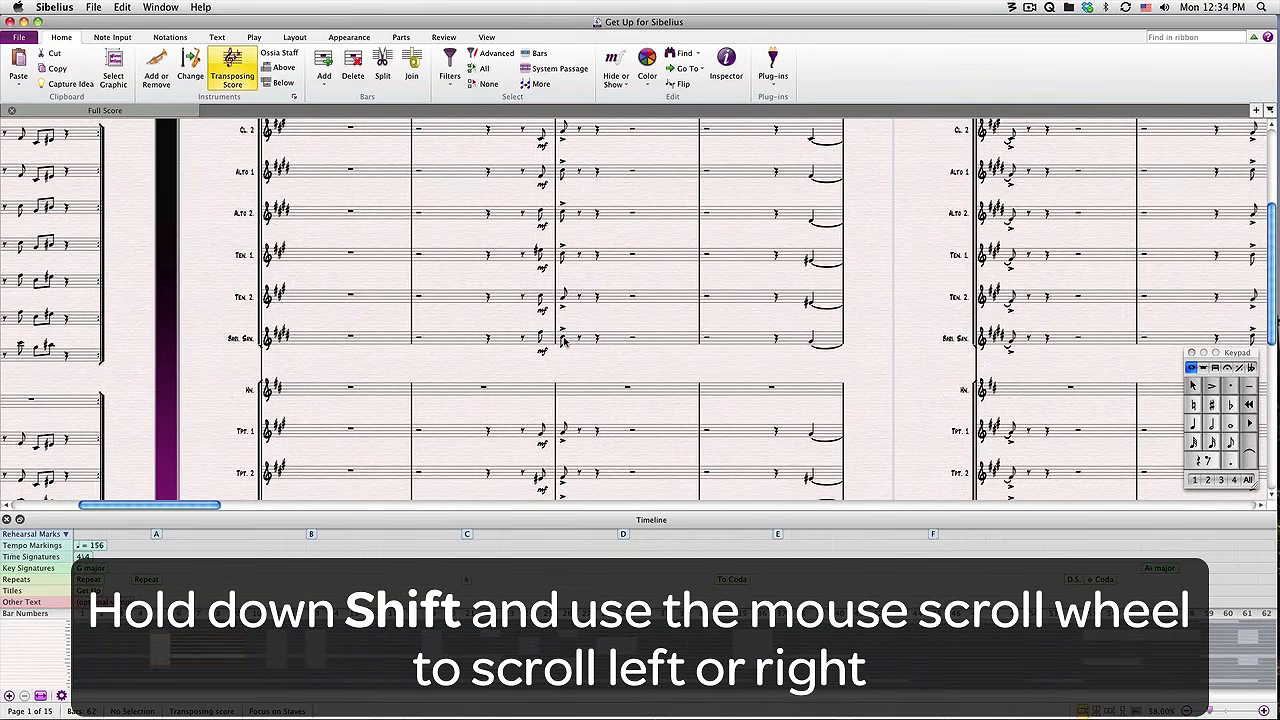
{"action": "scroll", "coordinate": [564, 342], "scroll_direction": "left", "scroll_amount": 8}
{"action": "scroll", "coordinate": [564, 342], "scroll_direction": "left", "scroll_amount": 3}
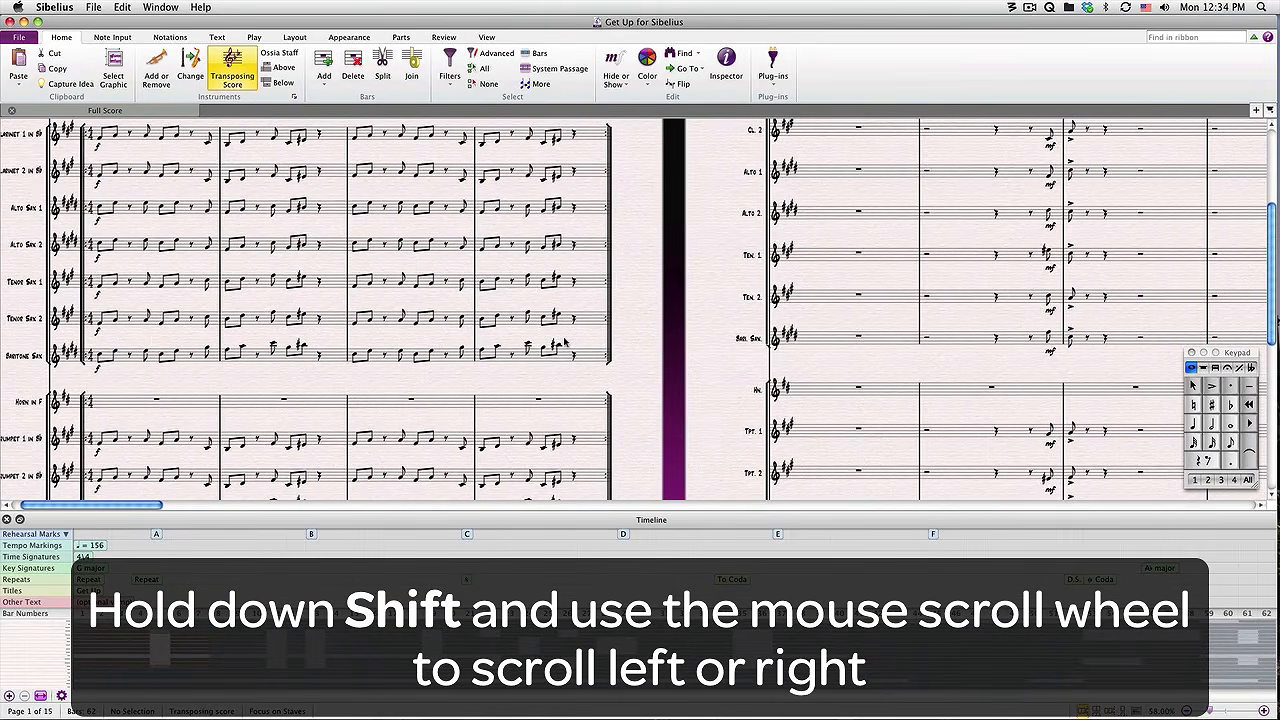
{"action": "scroll", "coordinate": [564, 342], "scroll_direction": "right", "scroll_amount": 5}
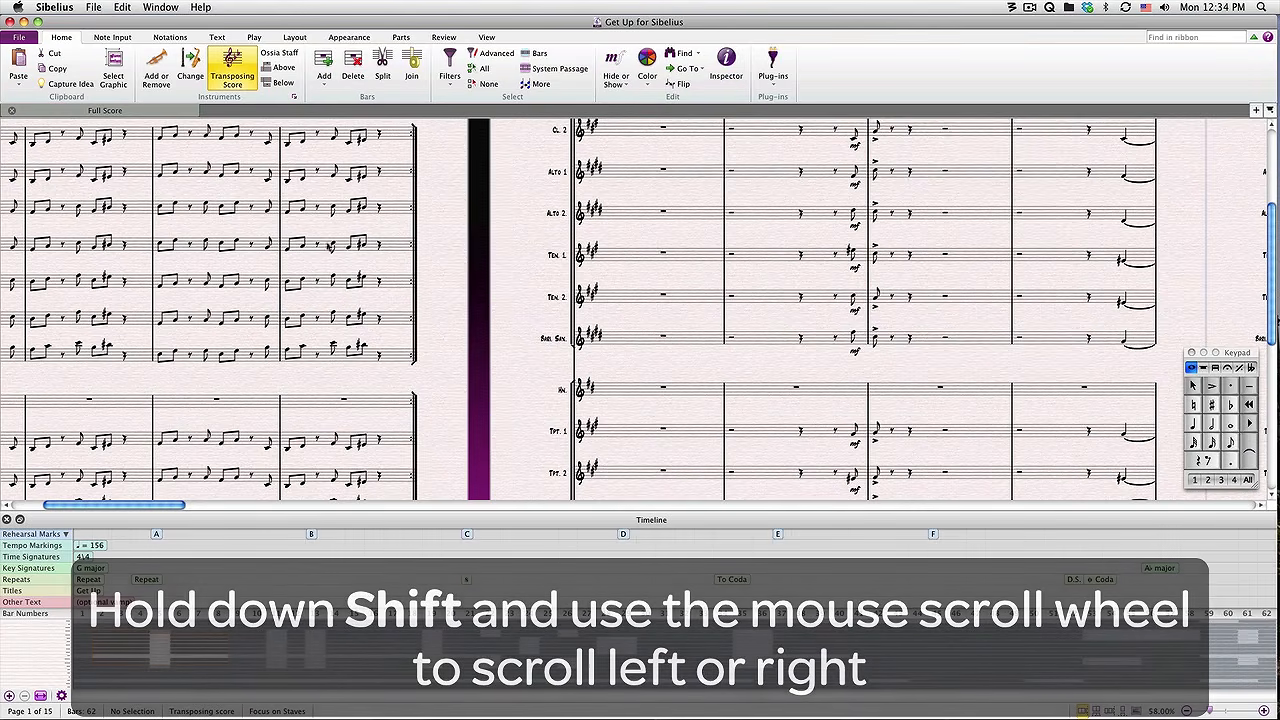
- Select bar 2 of the Clarinet 2 staff, zoom in on it to 200%, zoom back out to 50% and clear the selection
{"action": "left_click", "coordinate": [138, 172]}
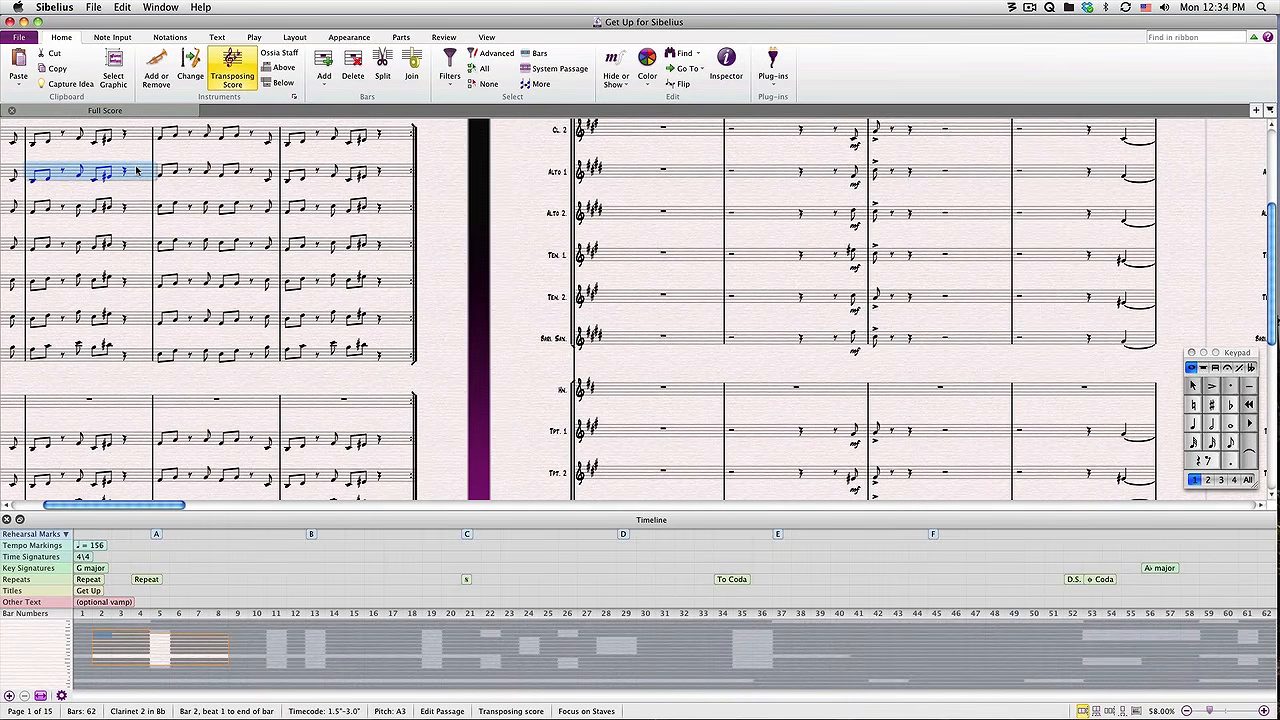
{"action": "key", "text": "super+equal"}
{"action": "key", "text": "super+equal"}
{"action": "key", "text": "super+equal"}
{"action": "key", "text": "super+equal"}
{"action": "key", "text": "super+equal"}
{"action": "key", "text": "super+equal"}
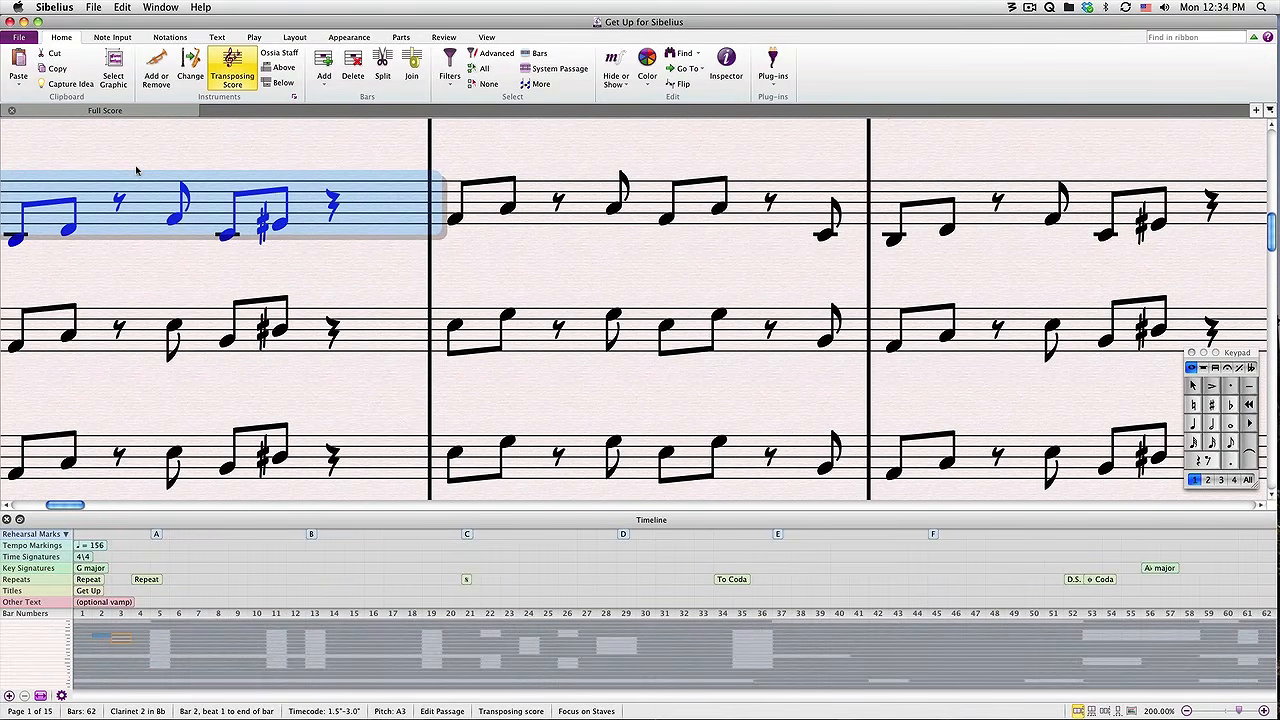
{"action": "key", "text": "super+minus"}
{"action": "key", "text": "super+minus"}
{"action": "key", "text": "super+minus"}
{"action": "key", "text": "super+minus"}
{"action": "key", "text": "super+minus"}
{"action": "key", "text": "super+minus"}
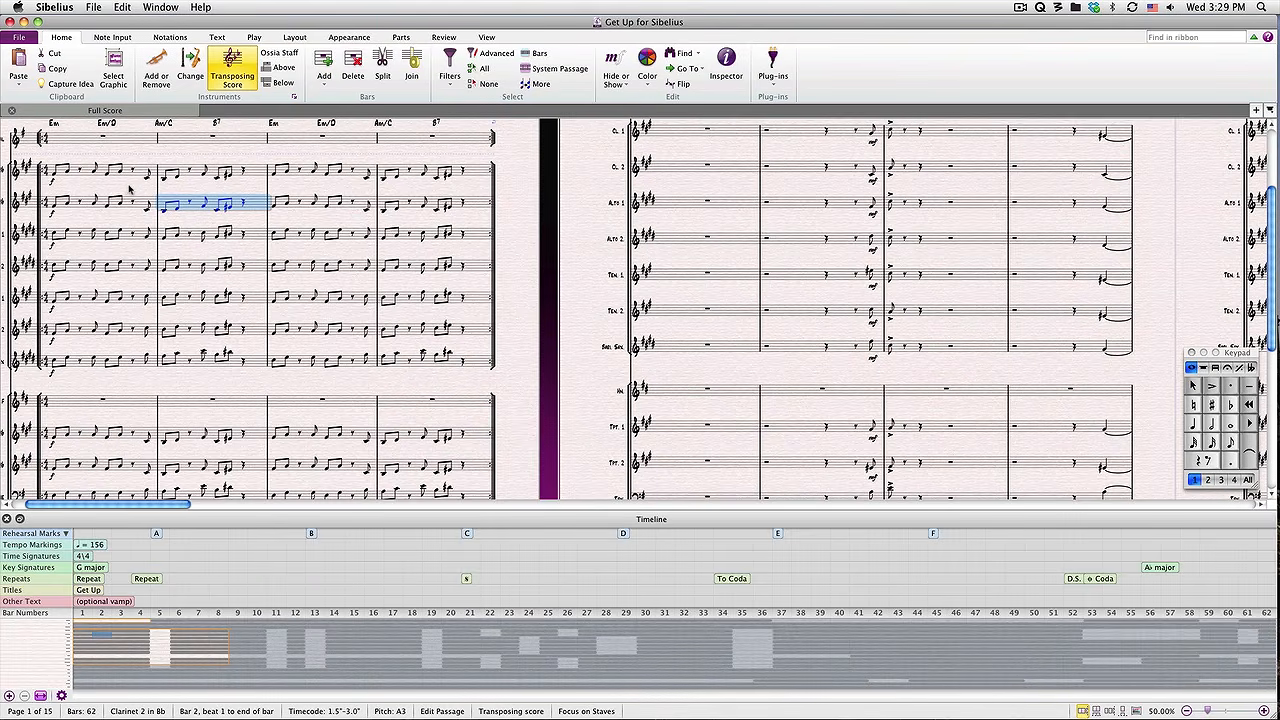
{"action": "mouse_move", "coordinate": [129, 188]}
{"action": "left_mouse_down"}
{"action": "mouse_move", "coordinate": [283, 245]}
{"action": "mouse_move", "coordinate": [514, 277]}
{"action": "mouse_move", "coordinate": [555, 345]}
{"action": "mouse_move", "coordinate": [237, 336]}
{"action": "mouse_move", "coordinate": [100, 305]}
{"action": "mouse_move", "coordinate": [20, 260]}
{"action": "mouse_move", "coordinate": [126, 187]}
{"action": "left_mouse_up"}
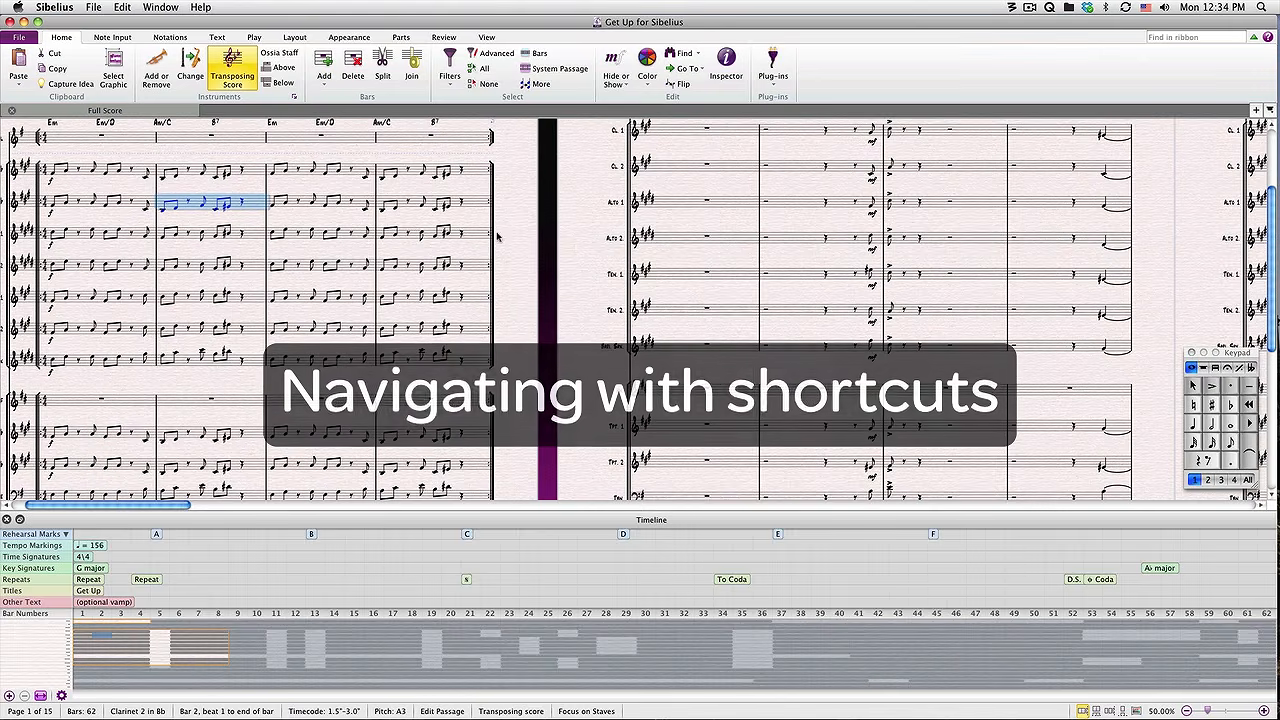
{"action": "left_click", "coordinate": [576, 249]}
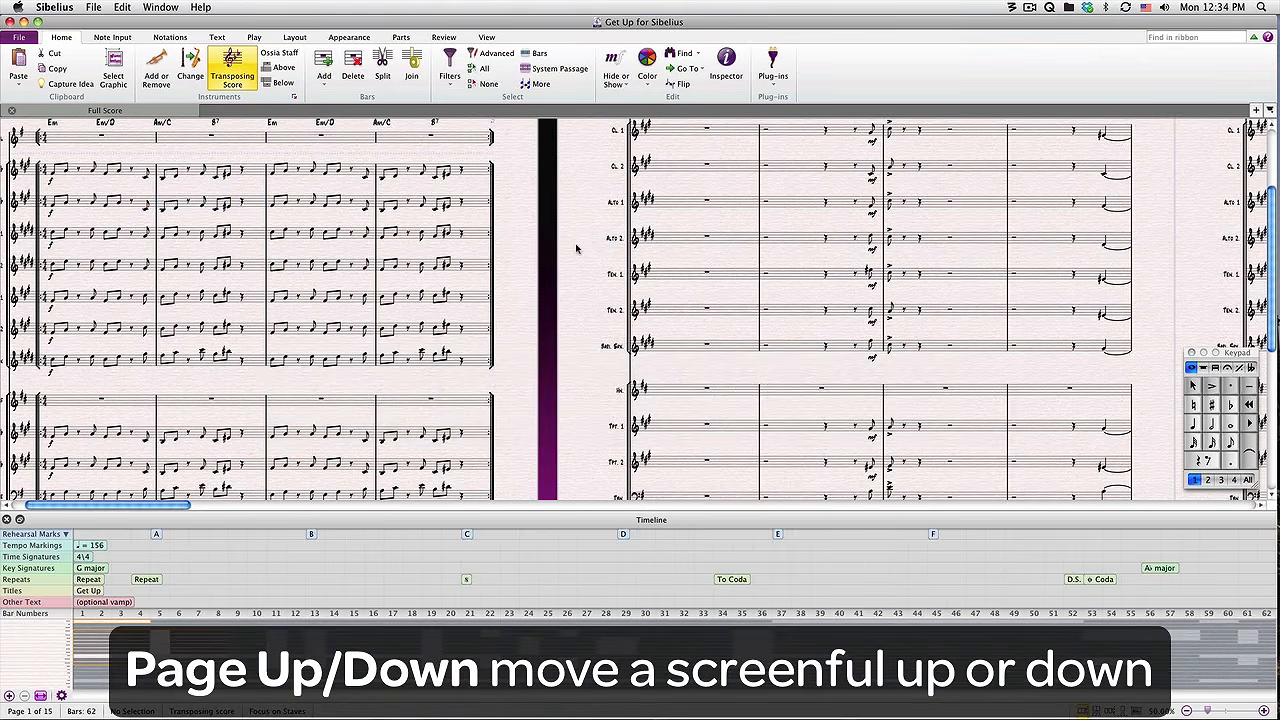
- Page up and down the first pages one screenful at a time until reaching the Drum Set staff
{"action": "key", "text": "Page_Up"}
{"action": "key", "text": "Page_Down"}
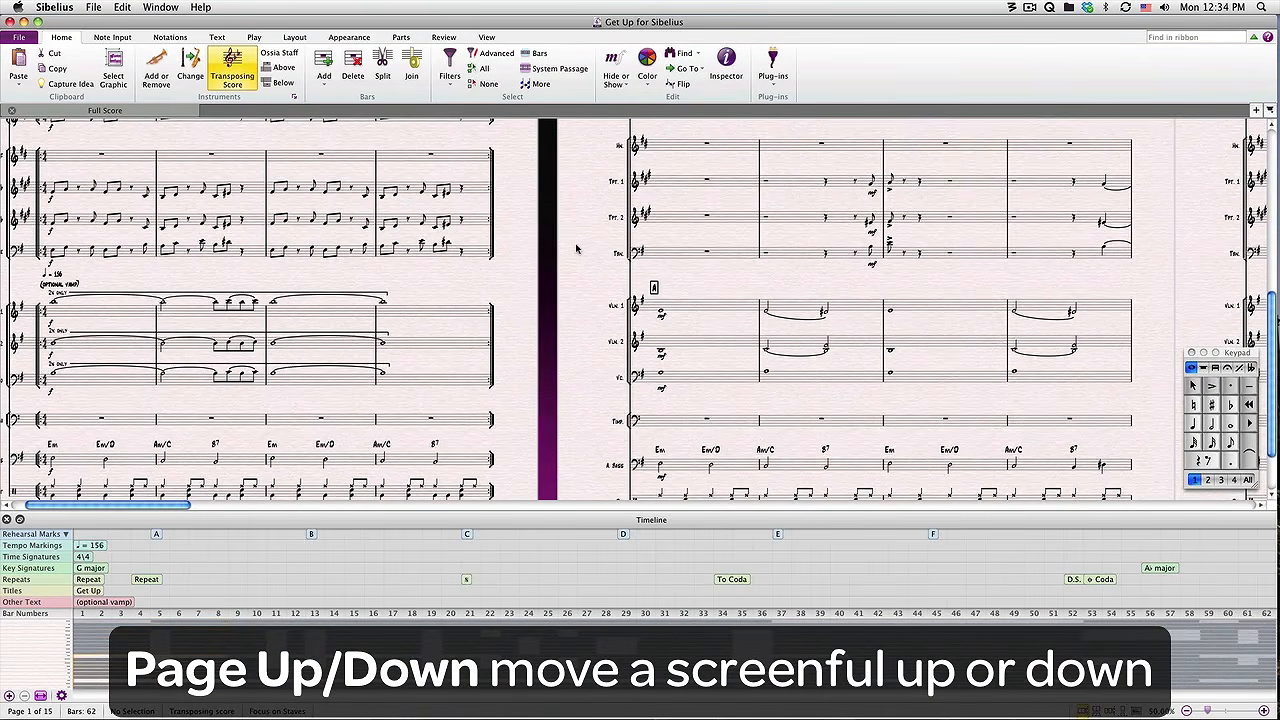
{"action": "key", "text": "Page_Down"}
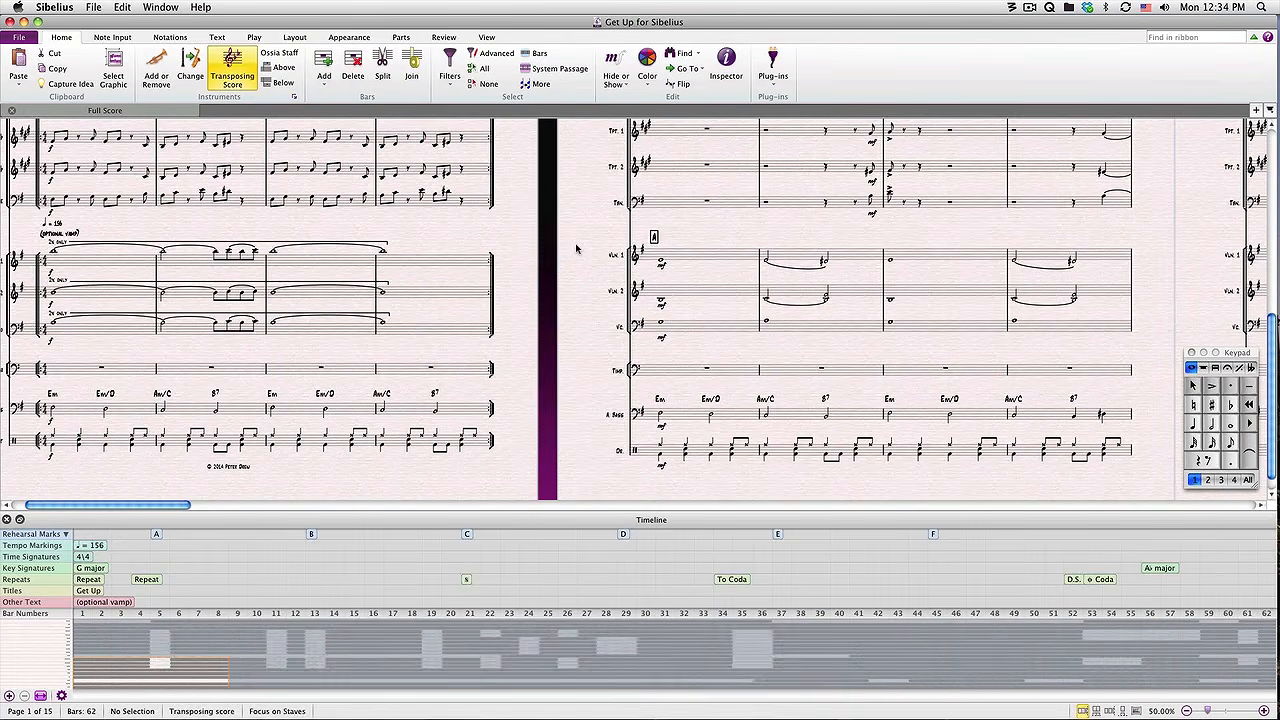
- Move left and right through the score by screenfuls, and jump to its beginning and its end
{"action": "key", "text": "Home"}
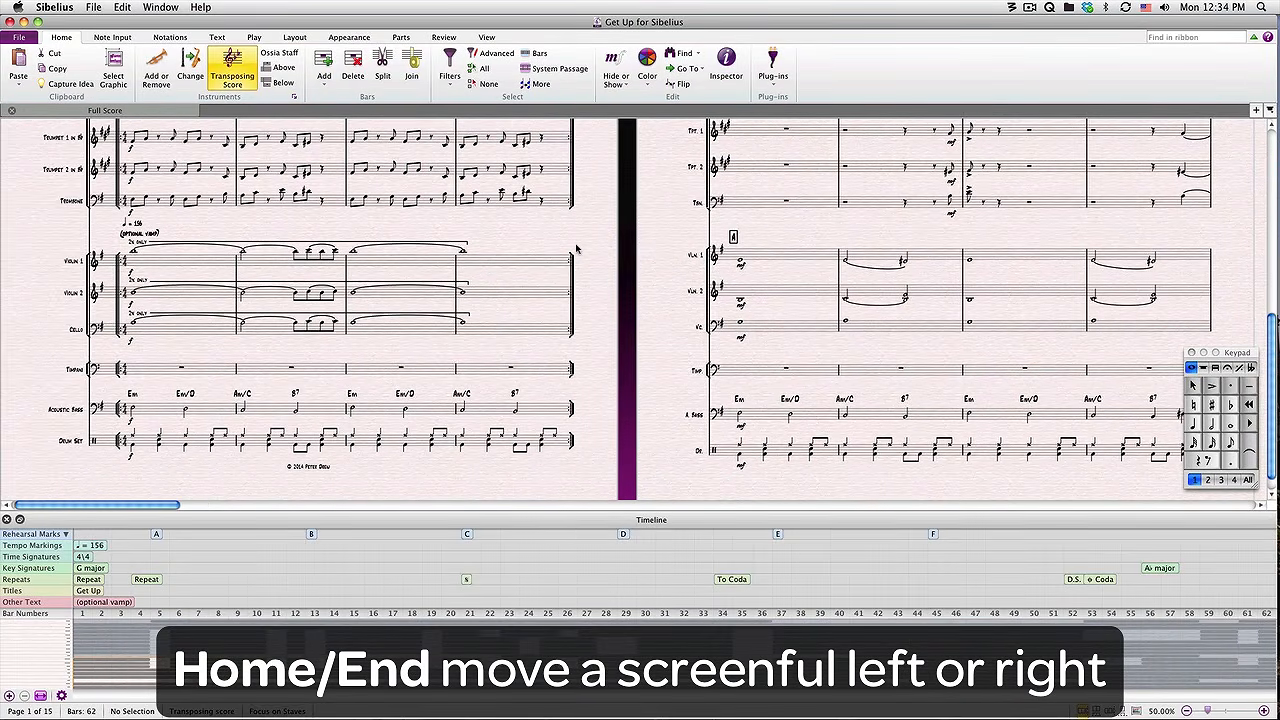
{"action": "key", "text": "End"}
{"action": "key", "text": "End"}
{"action": "key", "text": "End"}
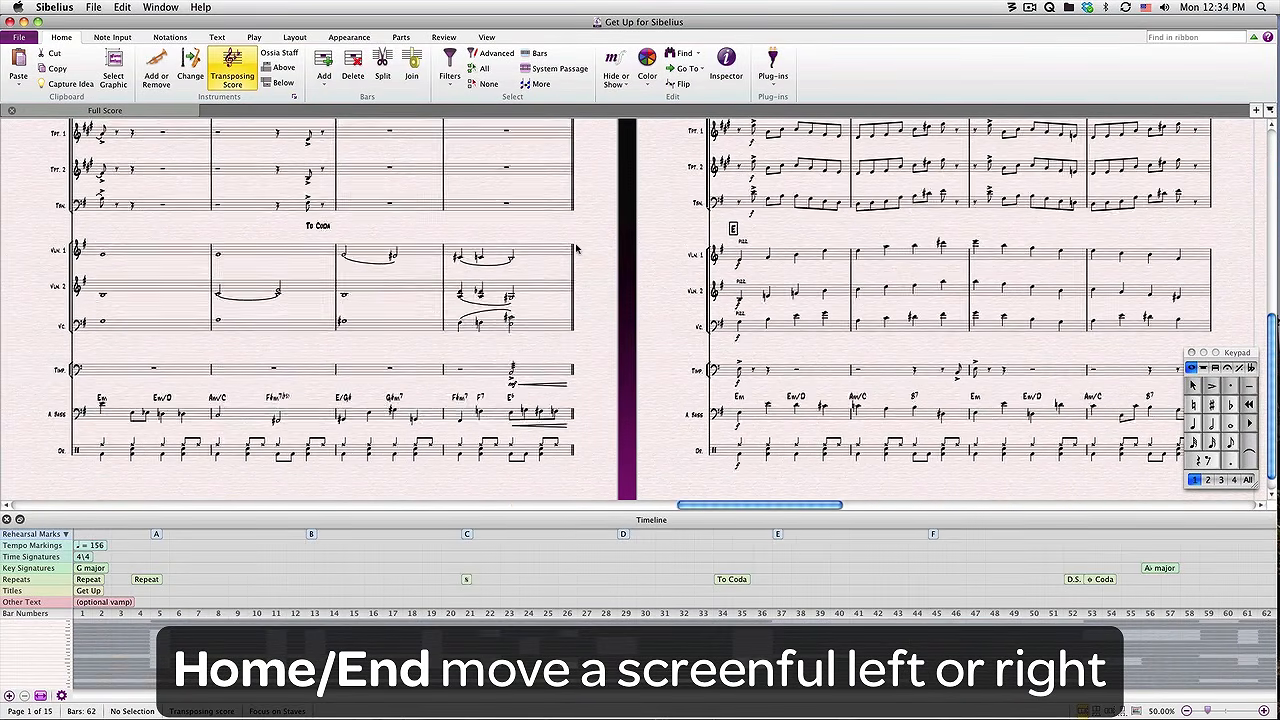
{"action": "key", "text": "End"}
{"action": "key", "text": "Home"}
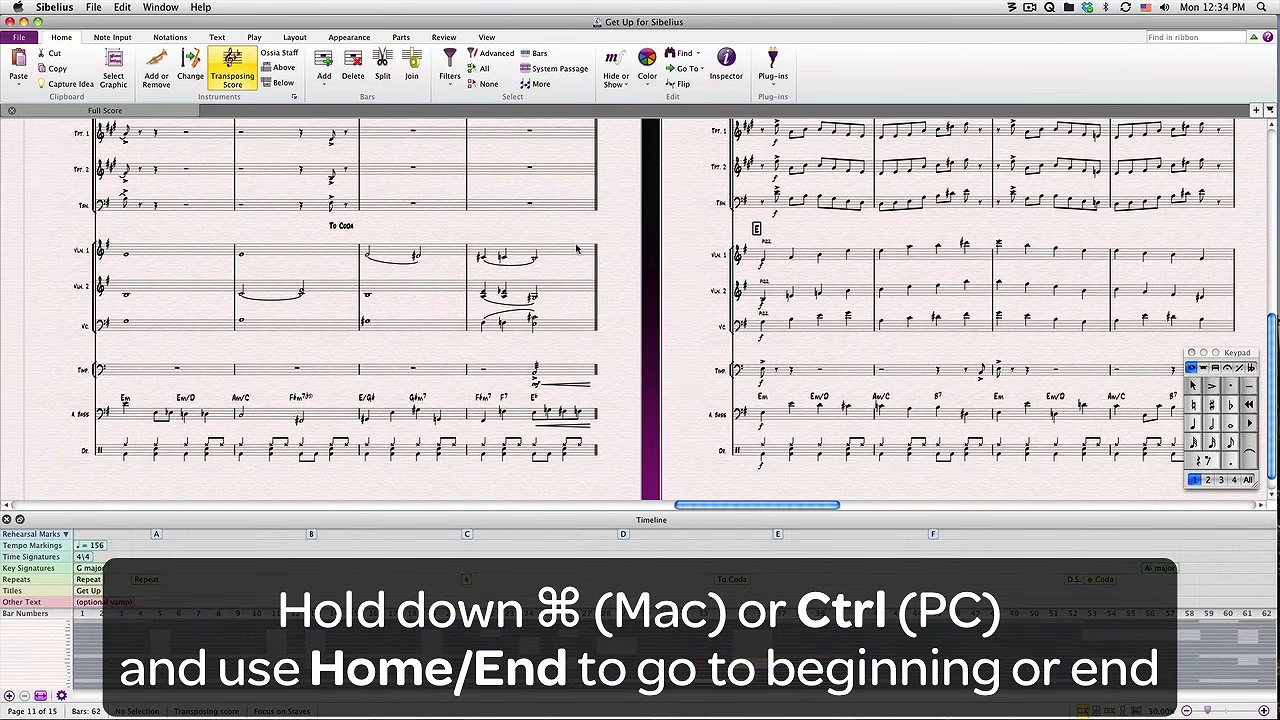
{"action": "key", "text": "super+Home"}
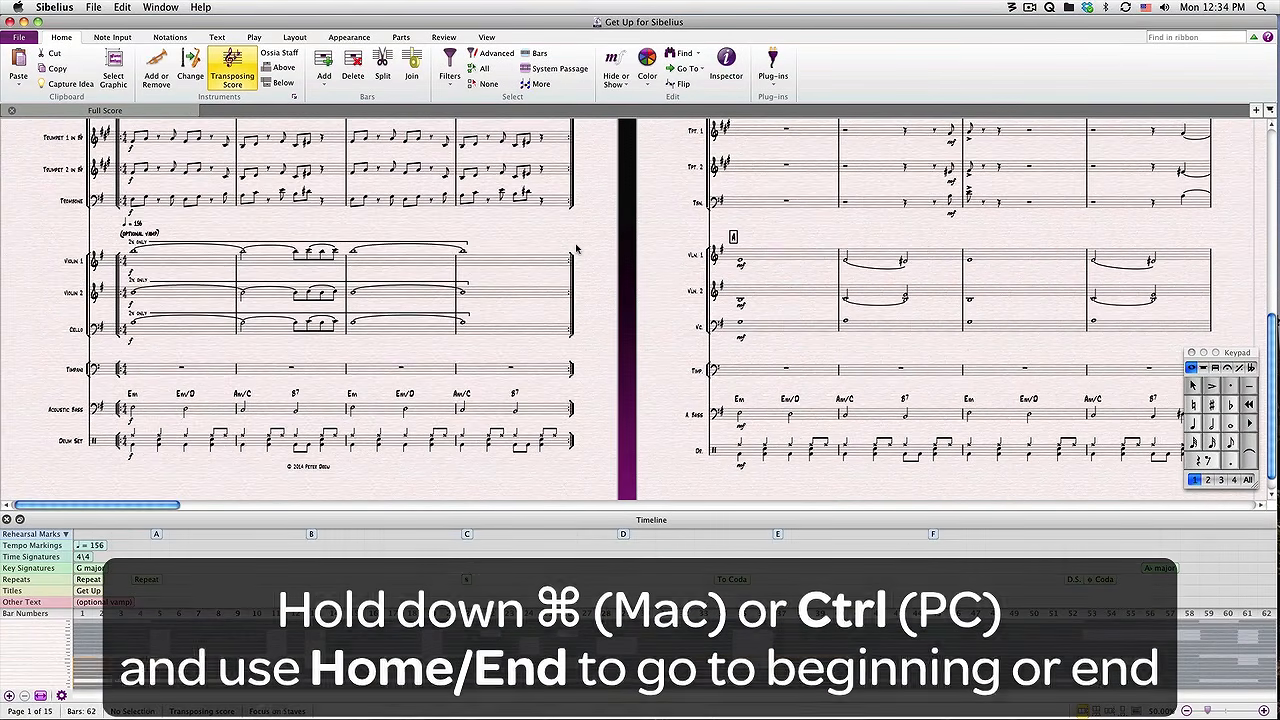
{"action": "key", "text": "super+End"}
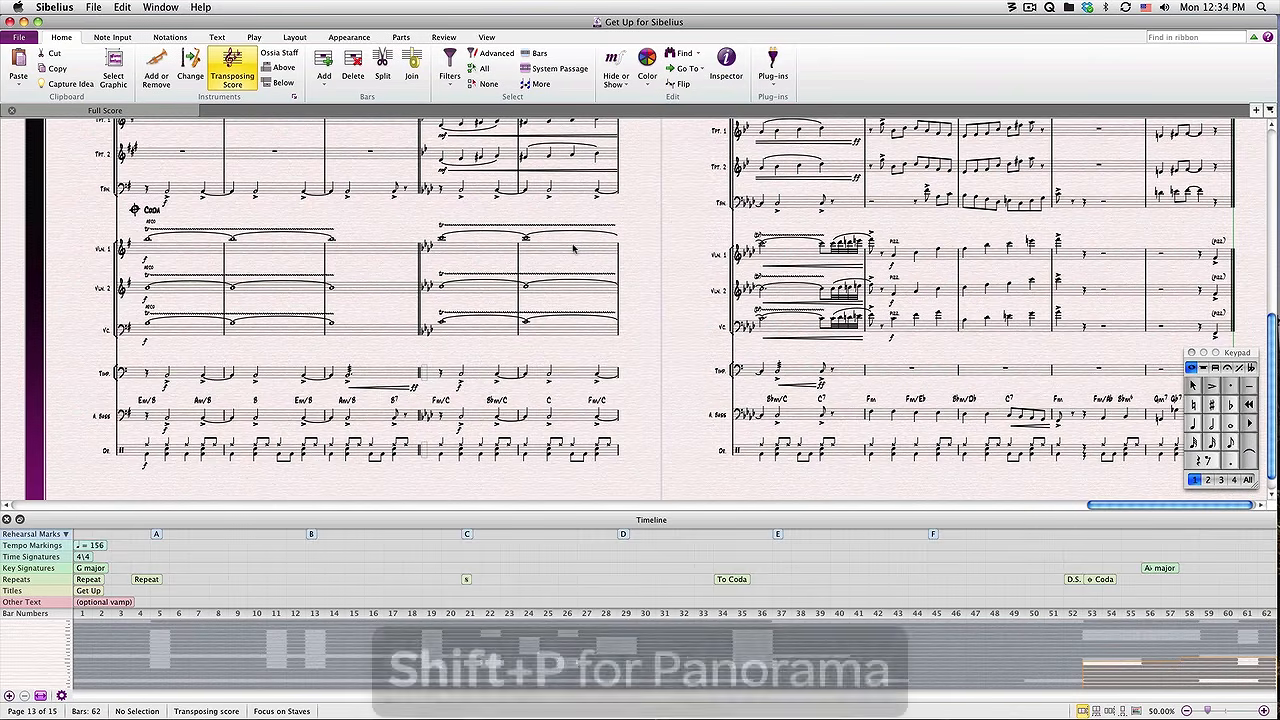
- Switch the score to Panorama view and return it to page view
{"action": "key", "text": "shift+p"}
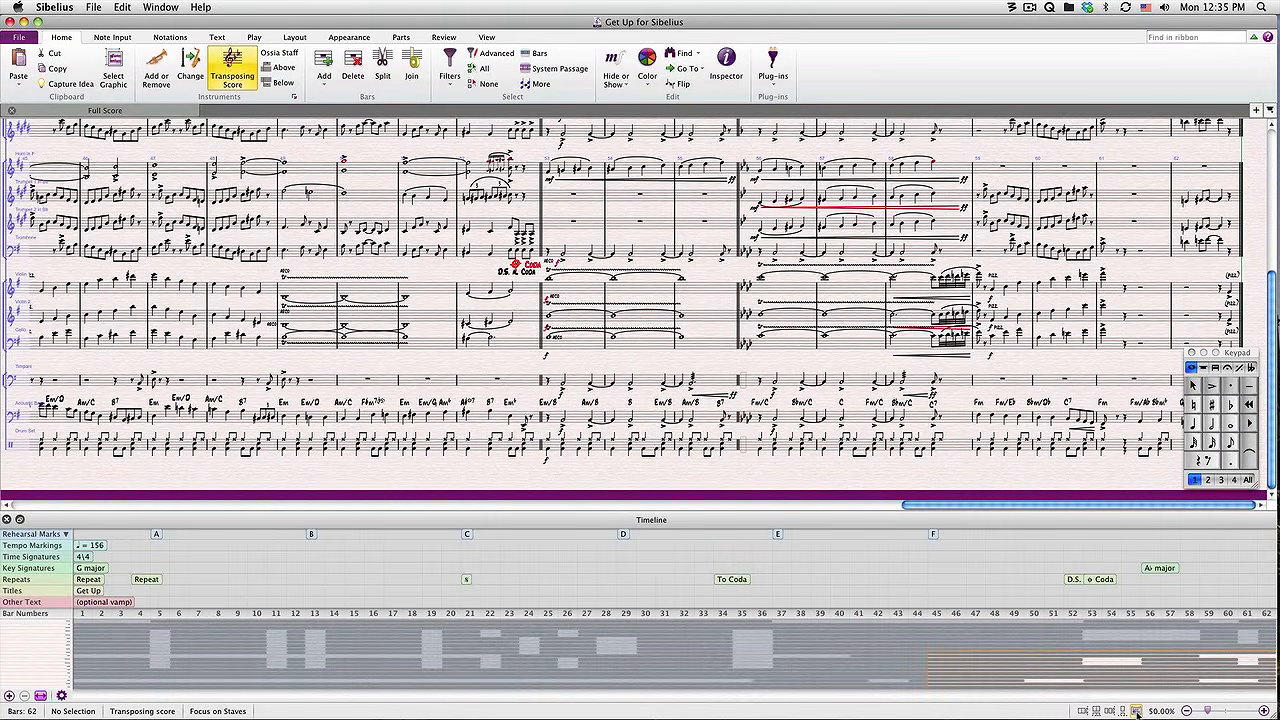
{"action": "left_click", "coordinate": [1136, 712]}
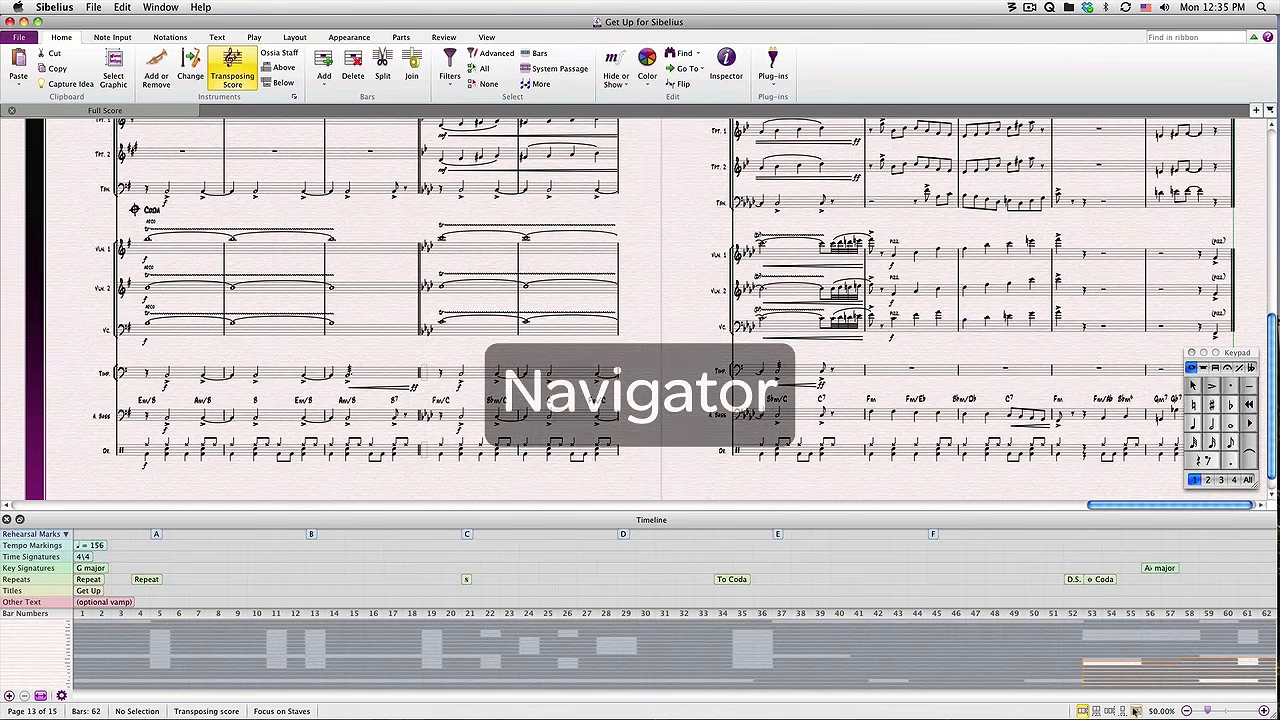
- Show the Navigator panel, use it to move the view around pages 13 to 15, and close it
{"action": "left_click", "coordinate": [486, 39]}
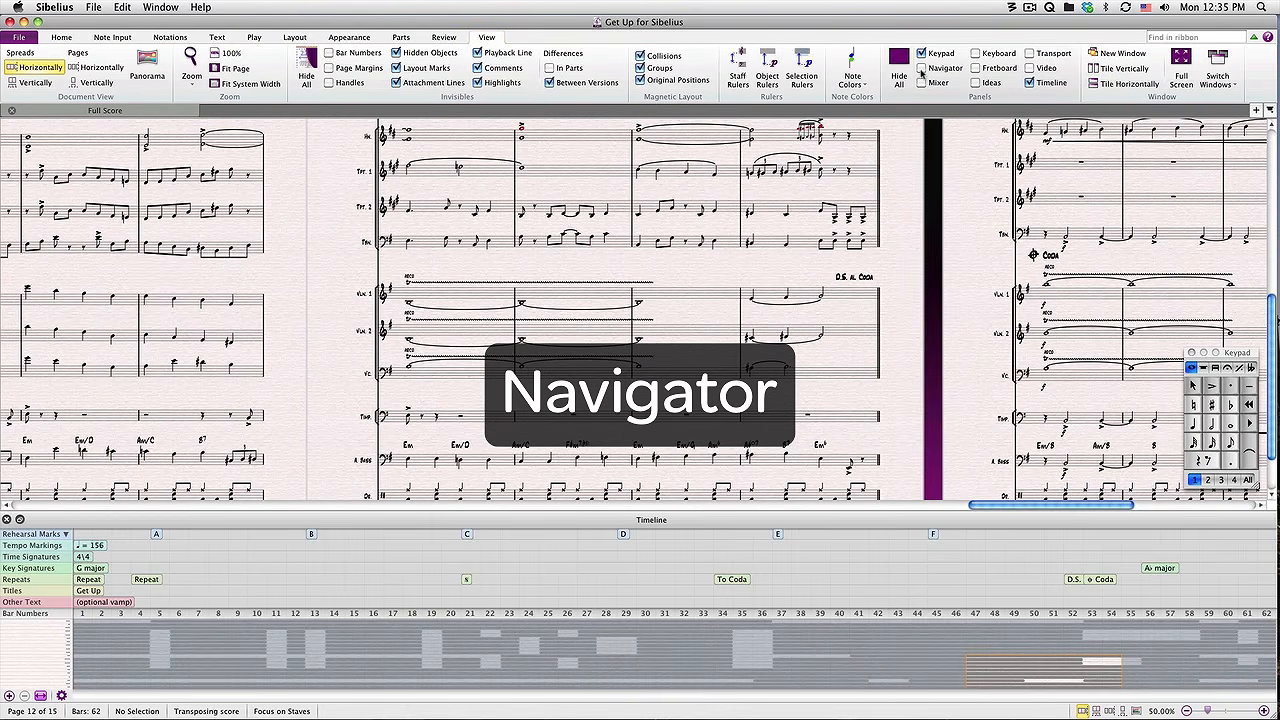
{"action": "left_click", "coordinate": [921, 68]}
{"action": "left_click_drag", "start_coordinate": [161, 632], "coordinate": [257, 617]}
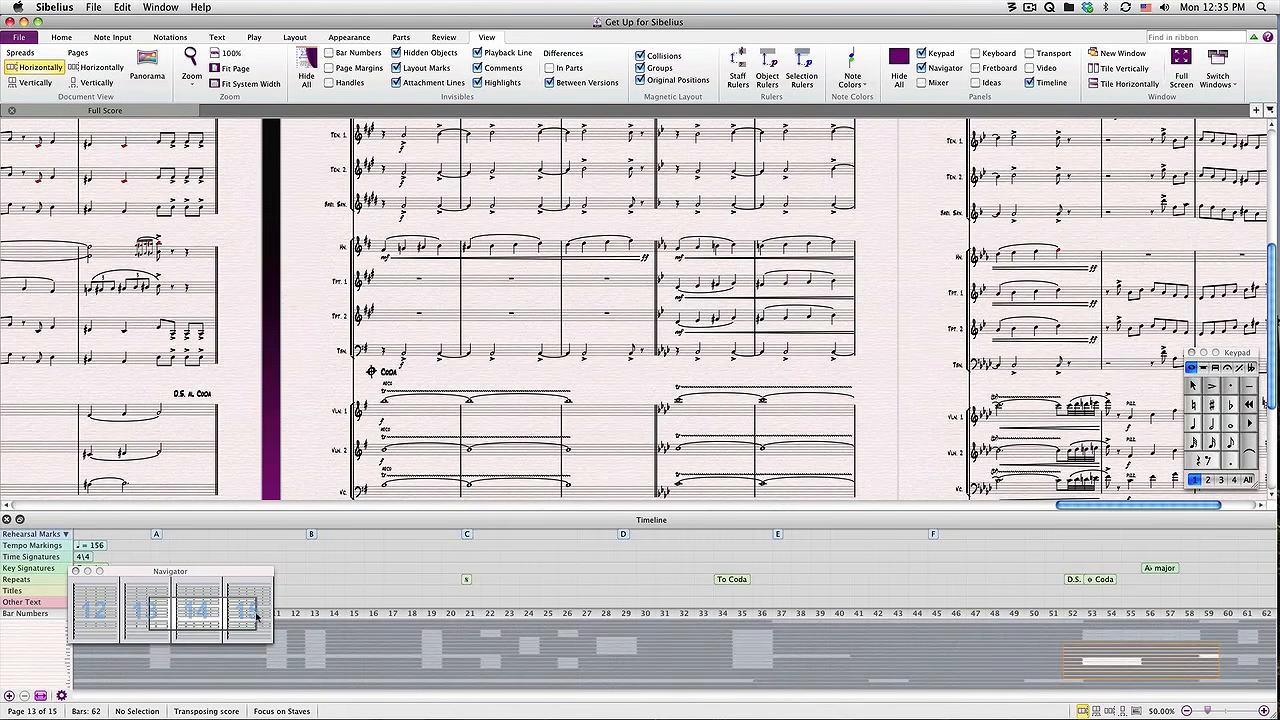
{"action": "left_click", "coordinate": [77, 571]}
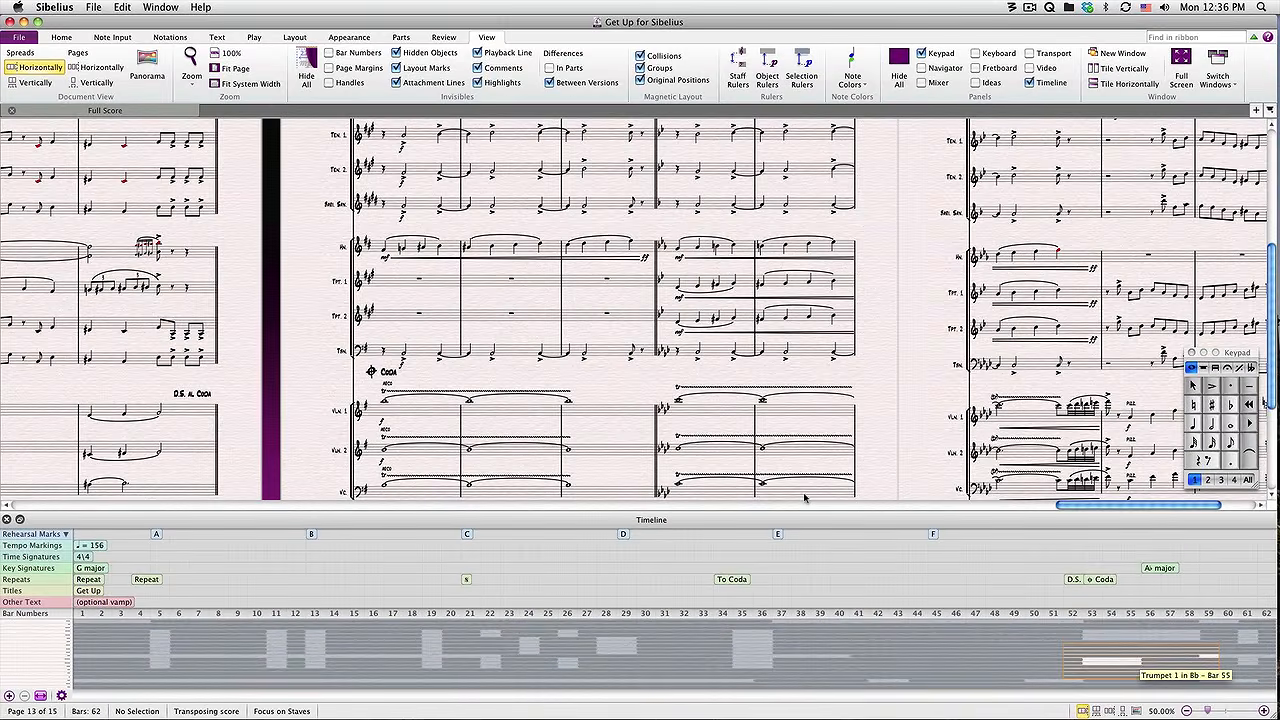
- Select the passage in bars 56 to 57 from the Tenor Sax 2 staff down to the Cello
{"action": "left_click", "coordinate": [780, 483]}
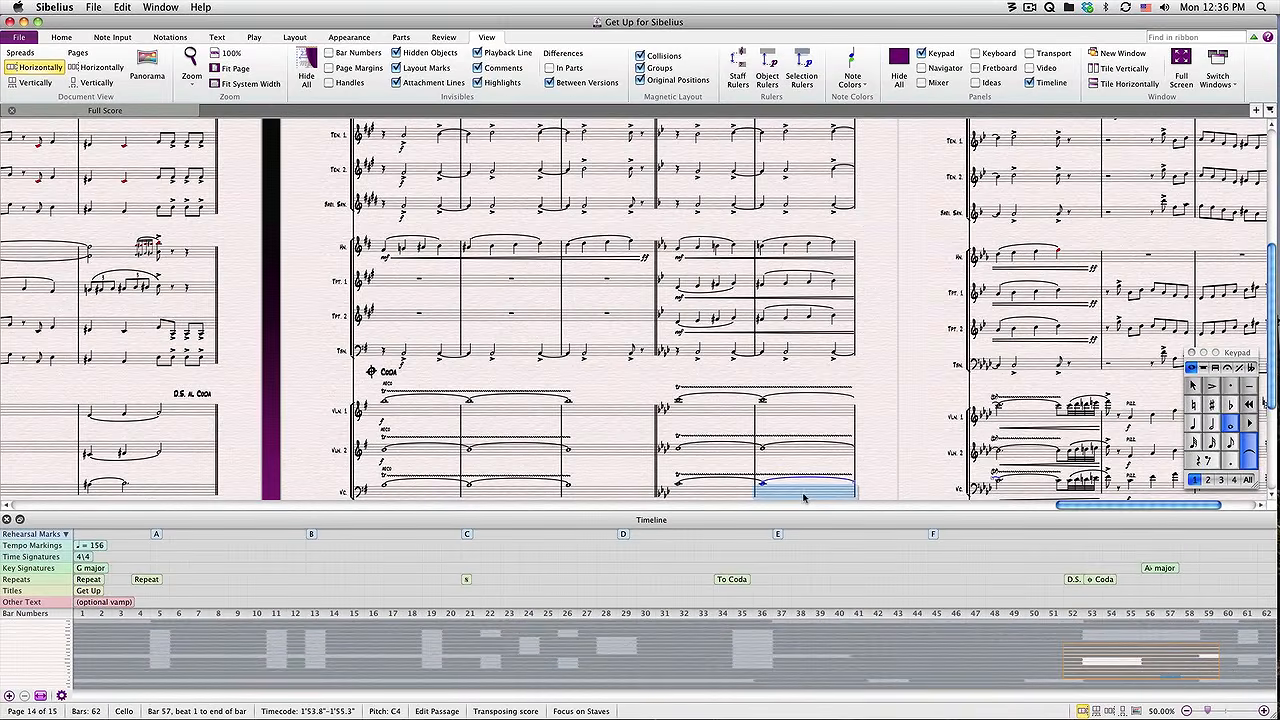
{"action": "left_click", "coordinate": [718, 173], "text": "shift"}
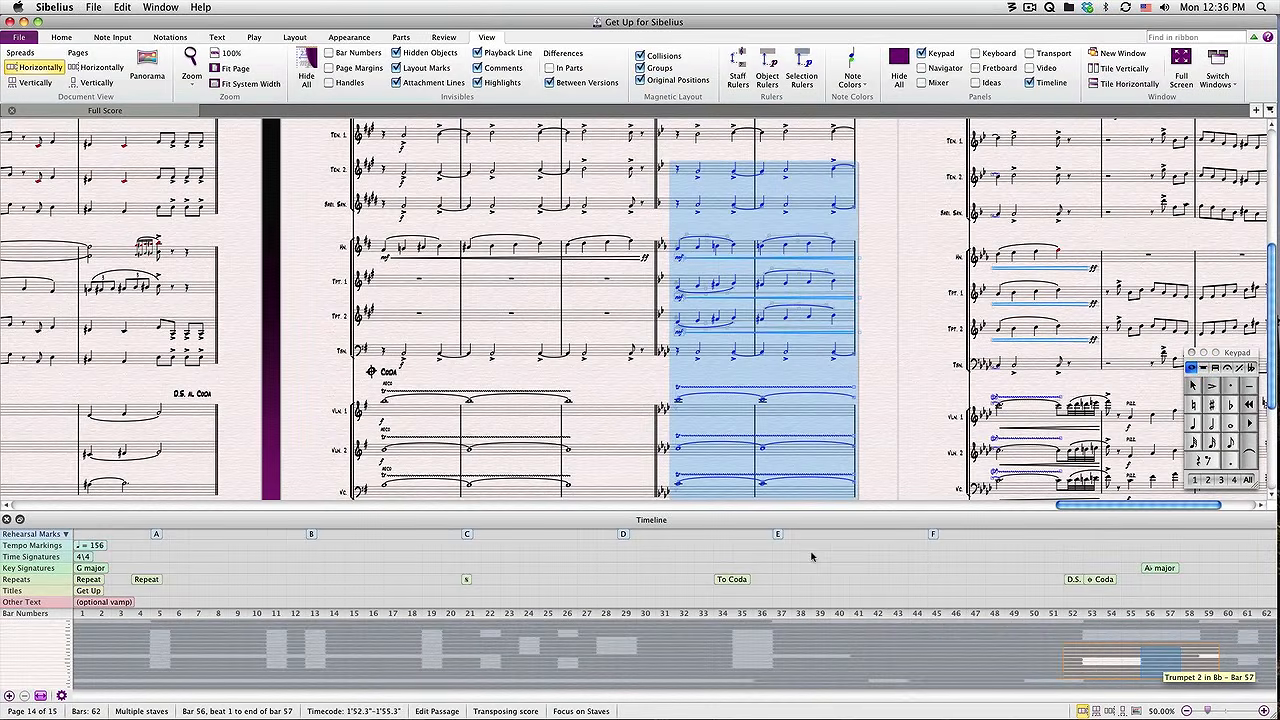
- Use the Timeline to visit rehearsal mark C, the segno, the Ab major key change and the music around bar 24
{"action": "left_click", "coordinate": [466, 536]}
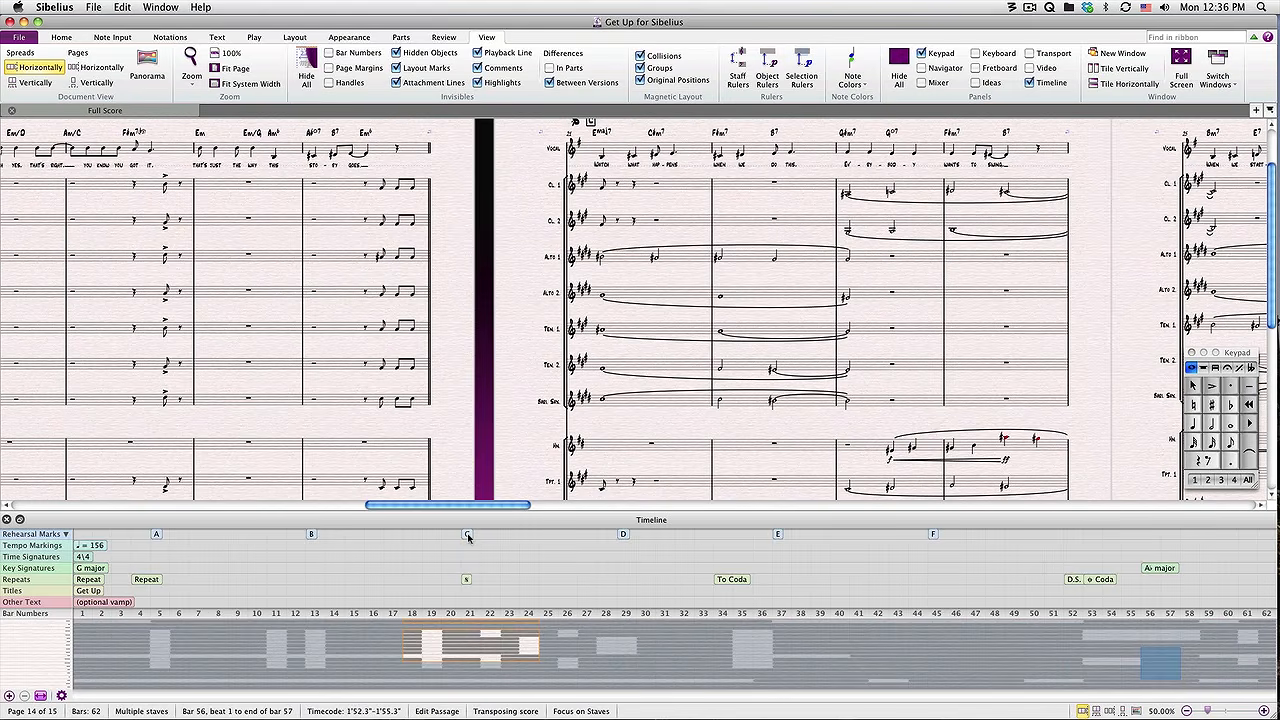
{"action": "left_click", "coordinate": [466, 579]}
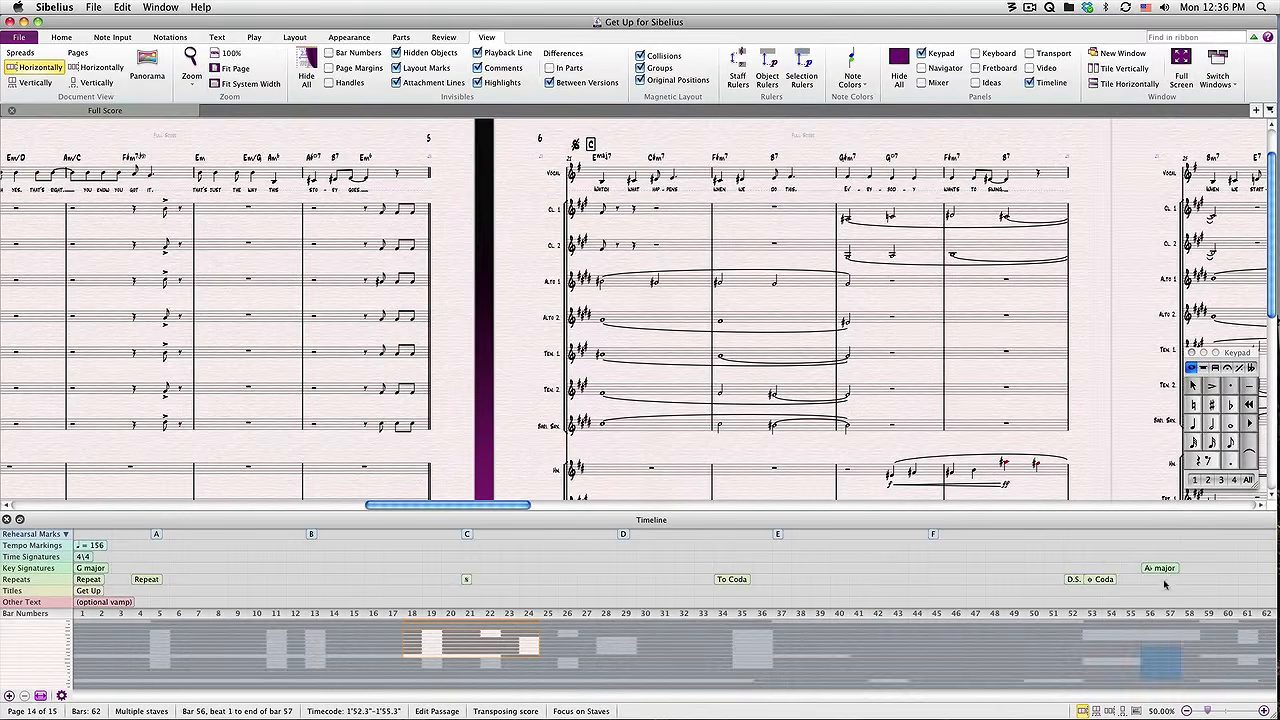
{"action": "left_click", "coordinate": [1162, 568]}
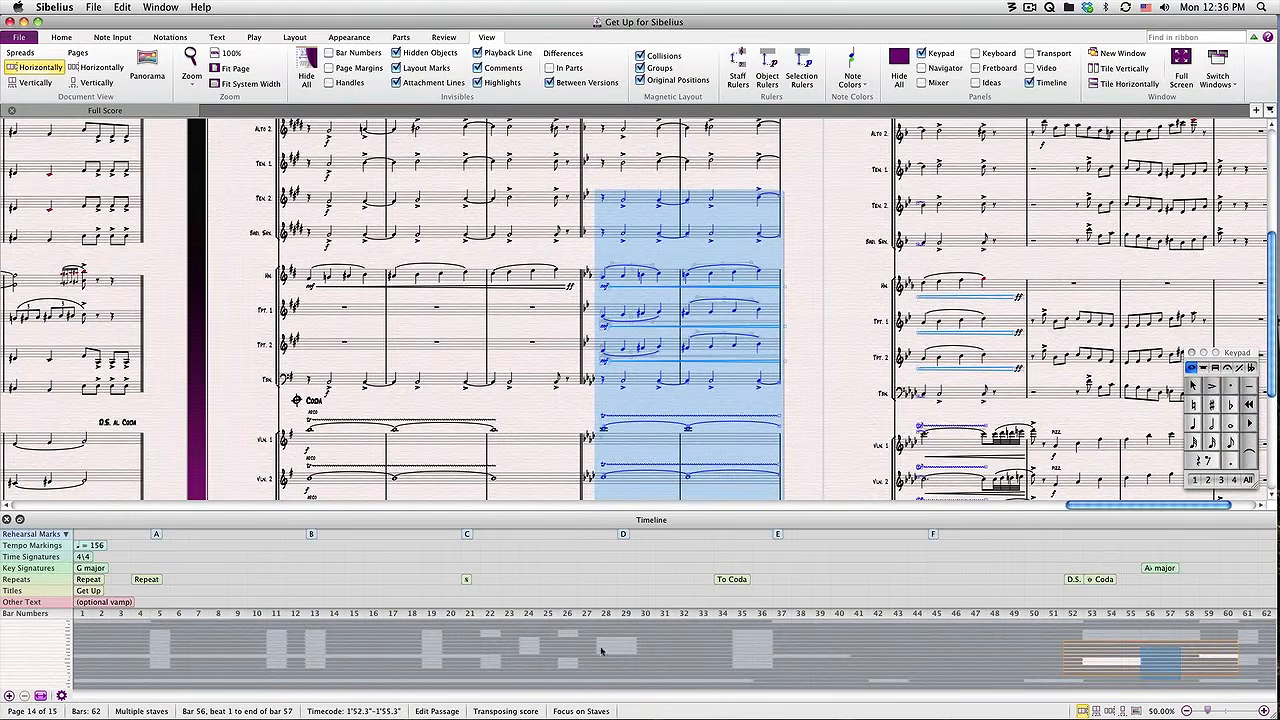
{"action": "left_click", "coordinate": [537, 650]}
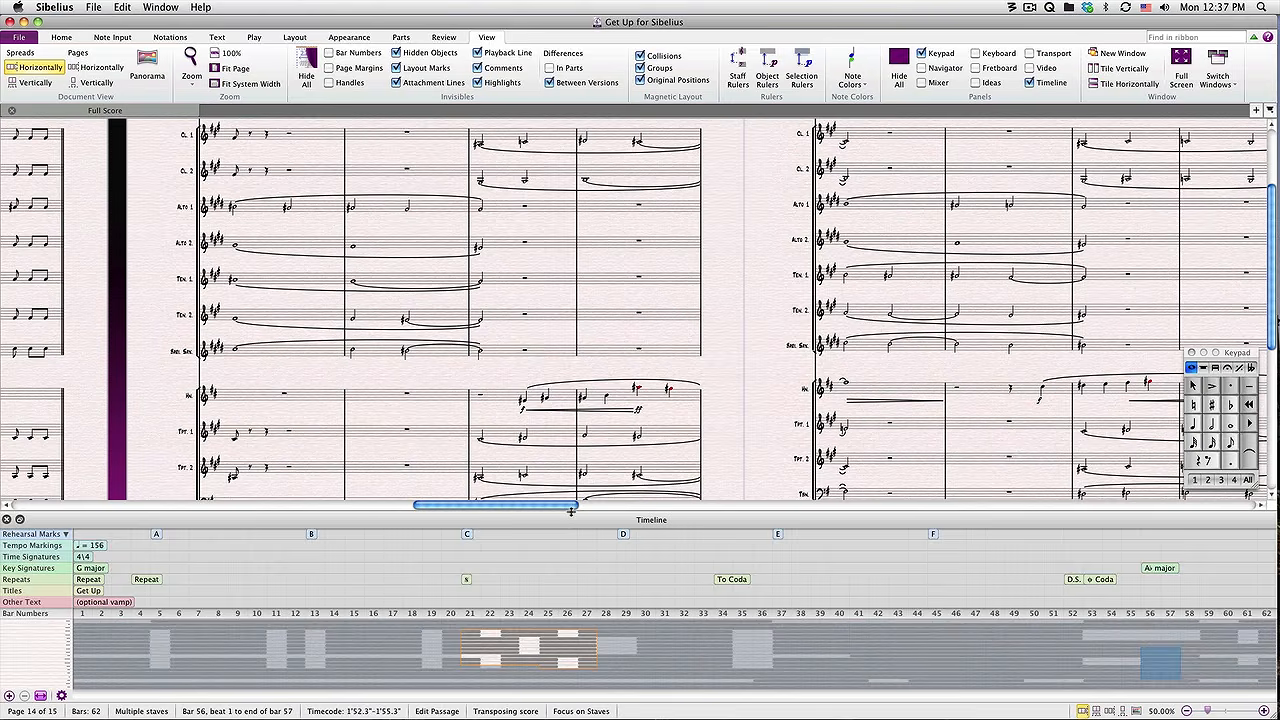
- Make the docked Timeline panel slightly taller, and zoom its bar display in and back out to show all 62 bars
{"action": "mouse_move", "coordinate": [571, 510]}
{"action": "left_mouse_down"}
{"action": "mouse_move", "coordinate": [577, 340]}
{"action": "mouse_move", "coordinate": [576, 510]}
{"action": "left_mouse_up"}
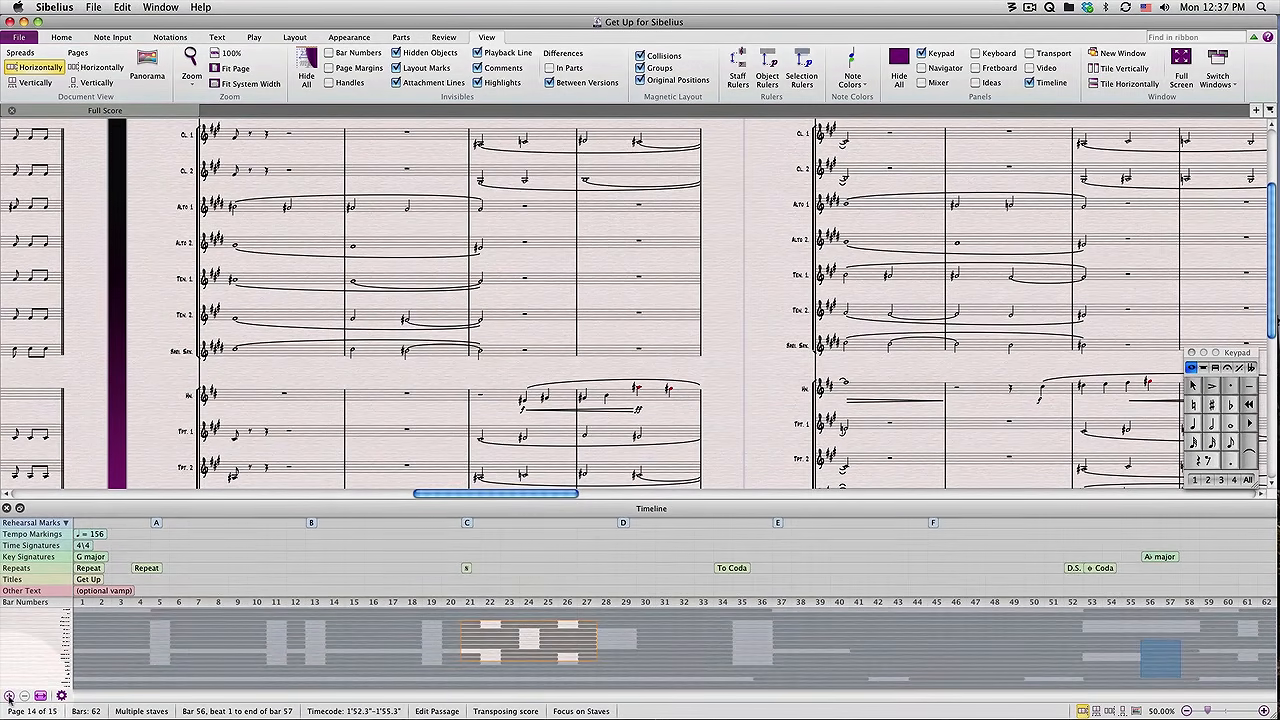
{"action": "left_click", "coordinate": [9, 695]}
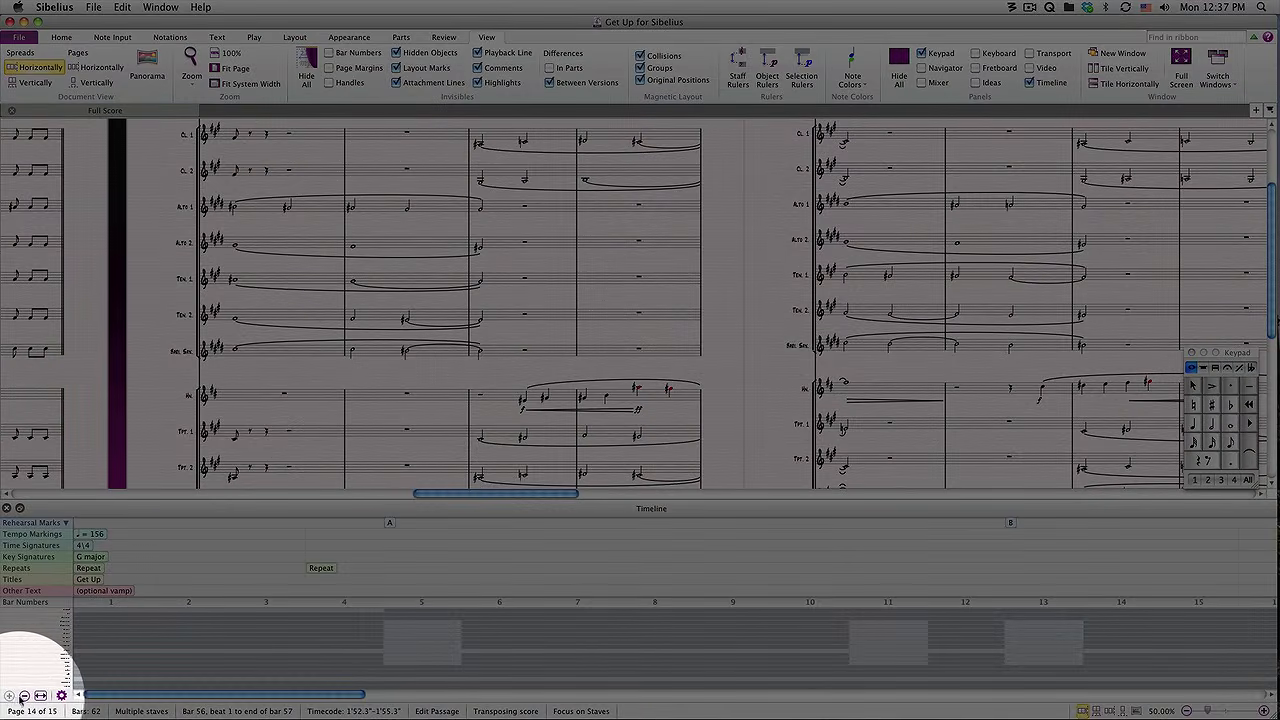
{"action": "left_click", "coordinate": [24, 695]}
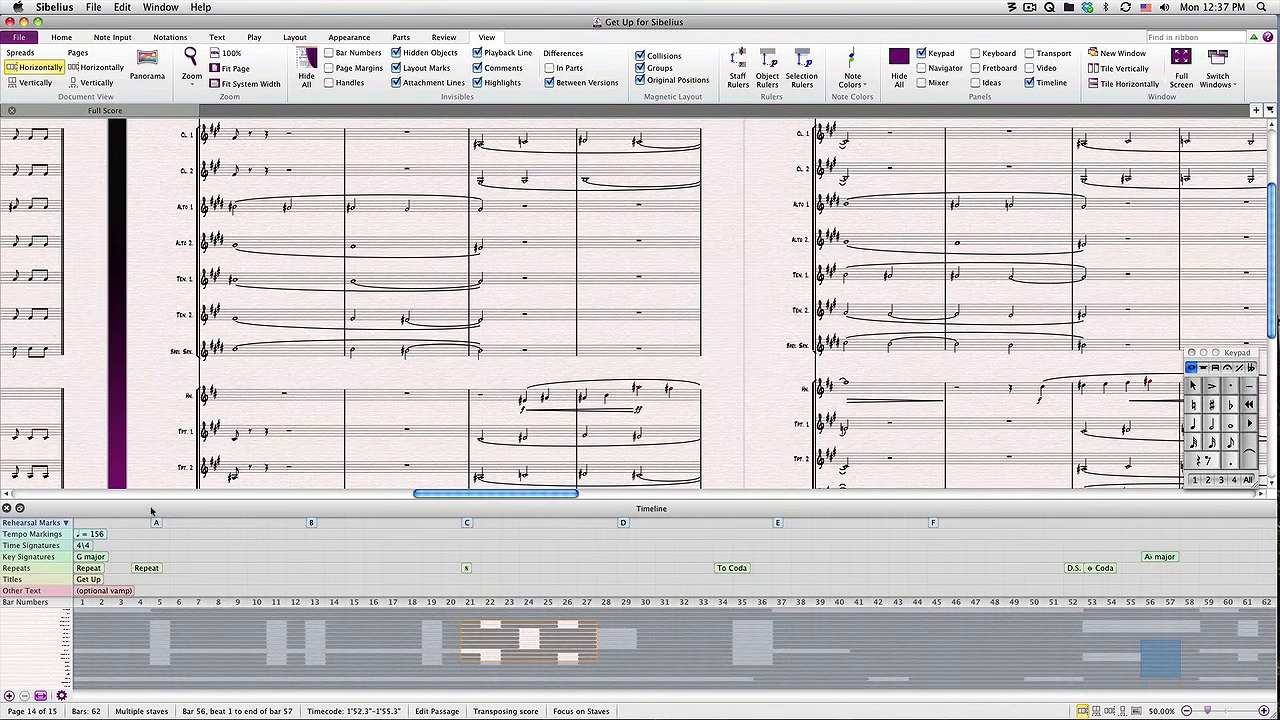
- Undock the Timeline, resize it narrower and taller so instrument names fit, and dock it back below the score
{"action": "left_click_drag", "start_coordinate": [152, 508], "coordinate": [142, 352]}
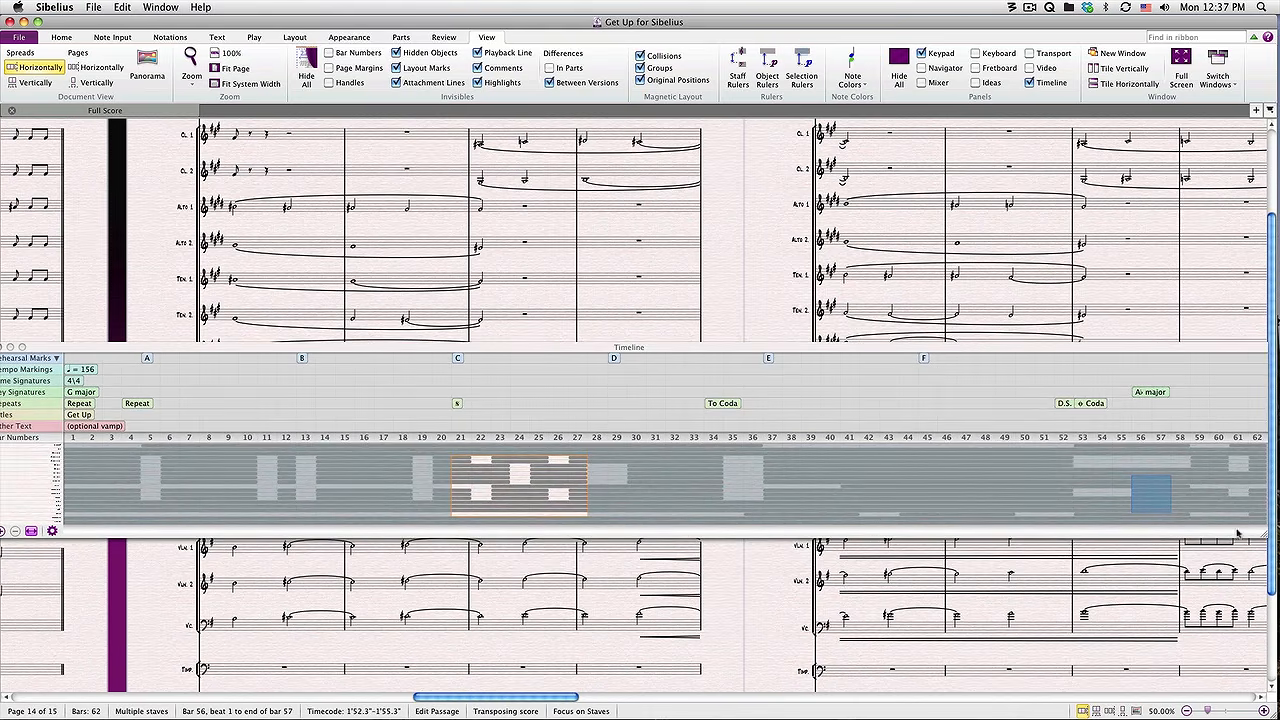
{"action": "left_click_drag", "start_coordinate": [1264, 537], "coordinate": [662, 618]}
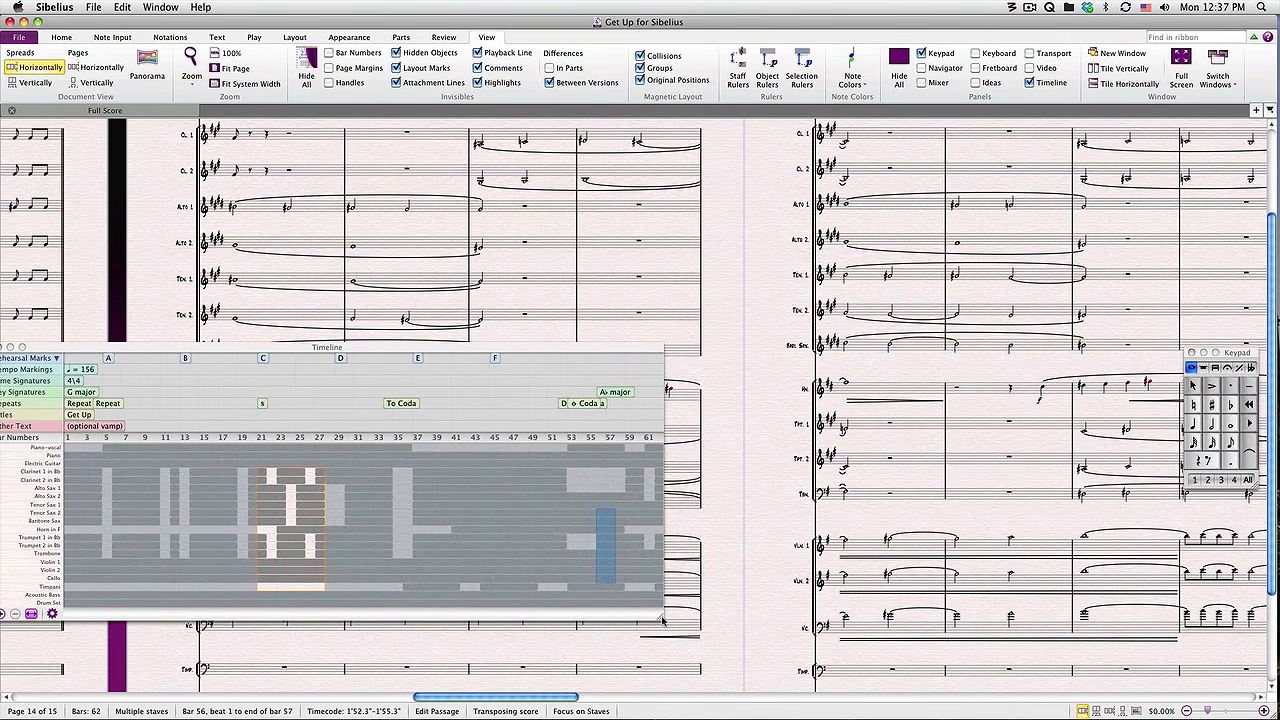
{"action": "left_click_drag", "start_coordinate": [410, 348], "coordinate": [566, 703]}
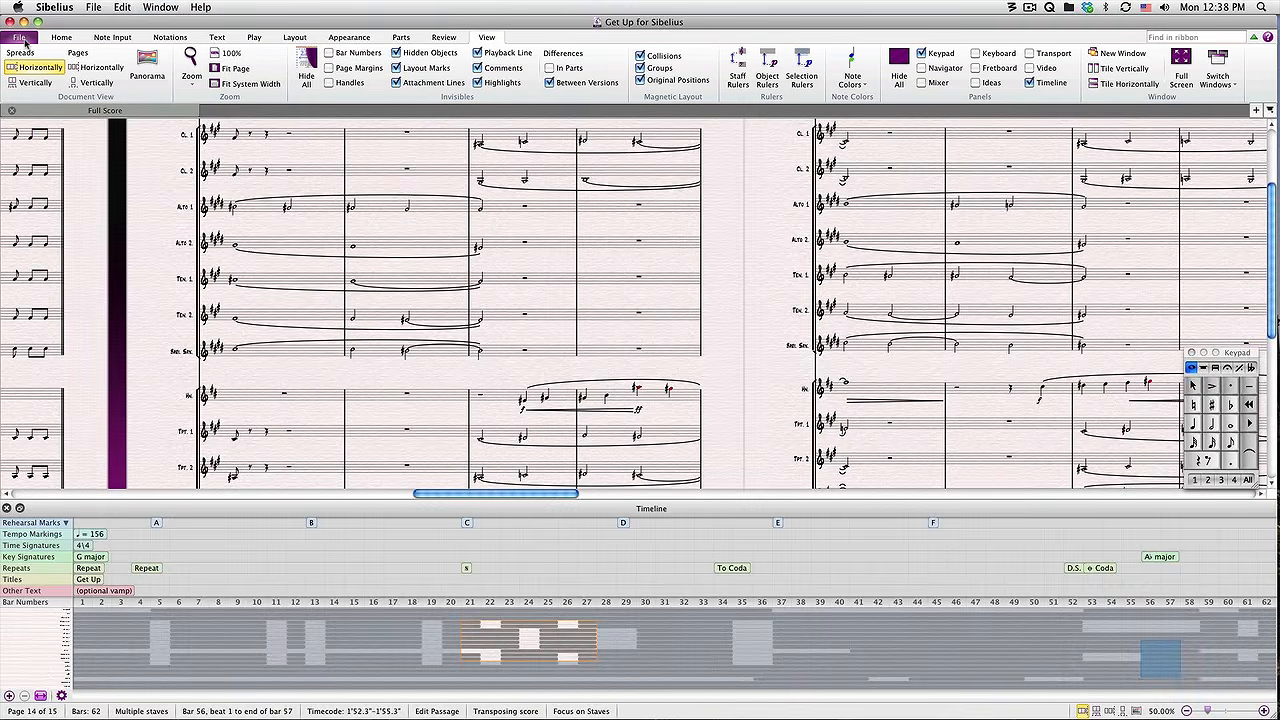
- Look through the score's file information and the commands for home, note input, notations, text, playback, layout, appearance, parts, review and view
{"action": "left_click", "coordinate": [20, 37]}
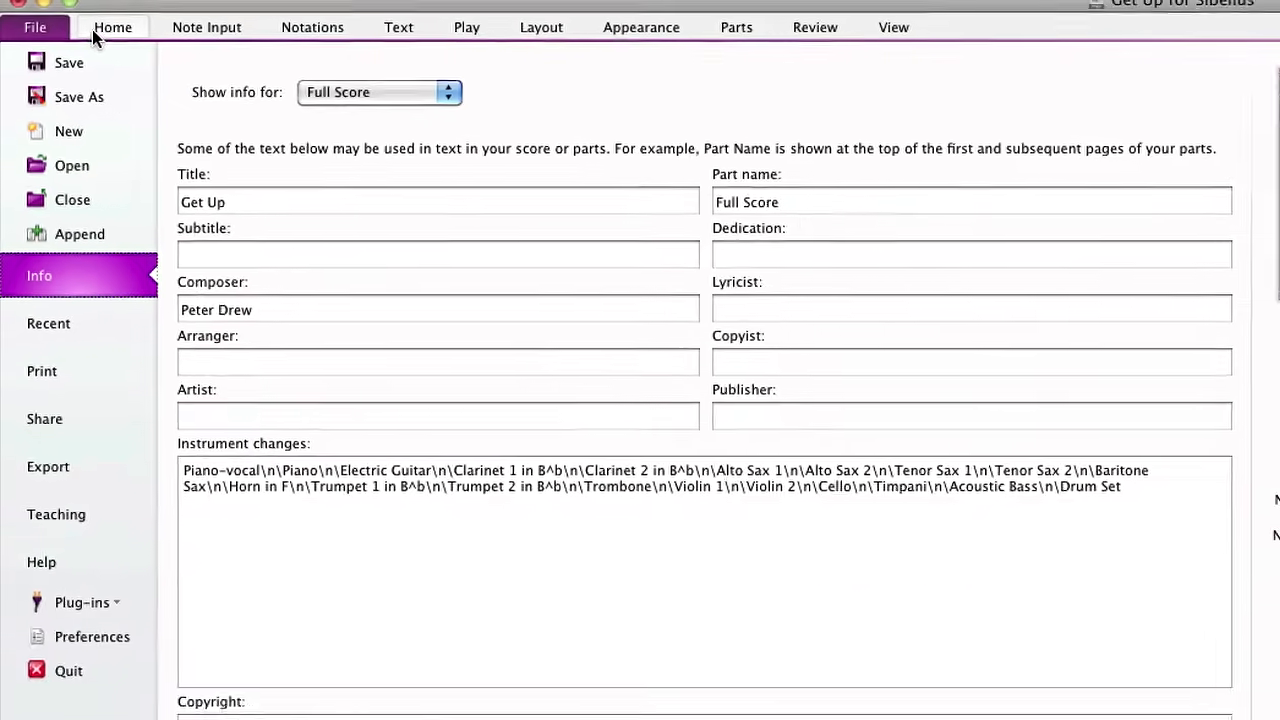
{"action": "left_click", "coordinate": [72, 35]}
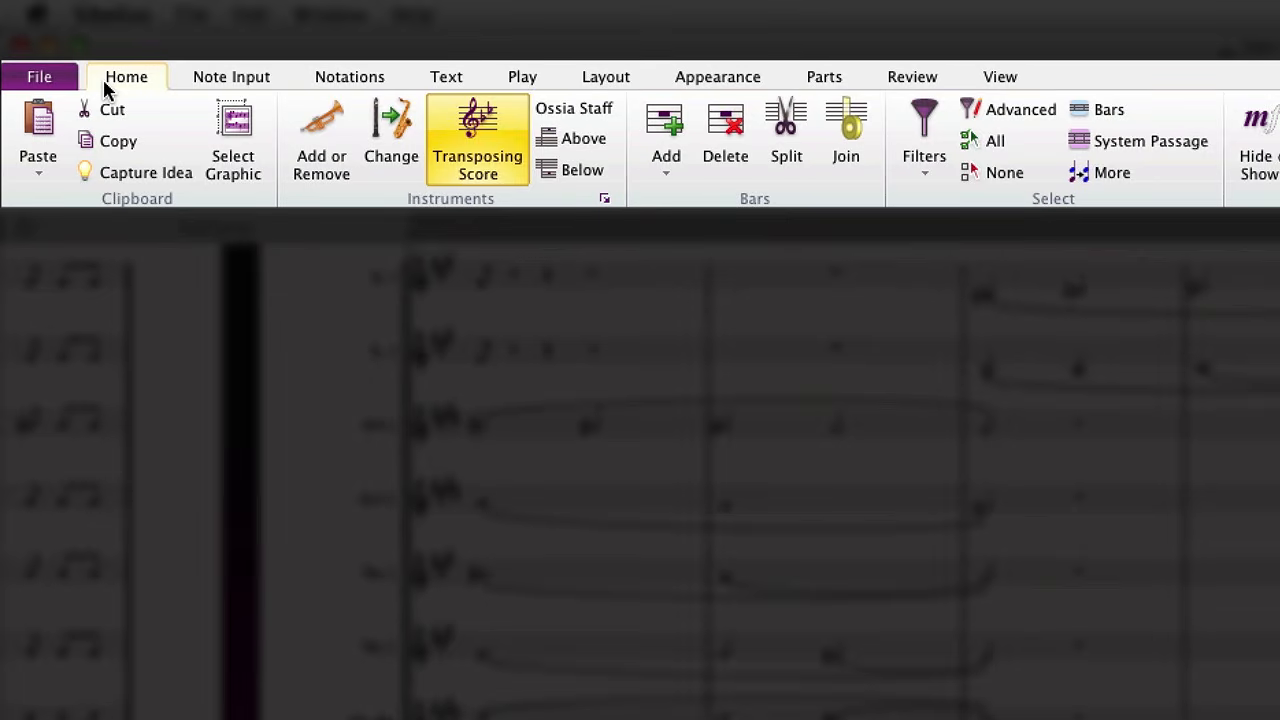
{"action": "left_click", "coordinate": [229, 78]}
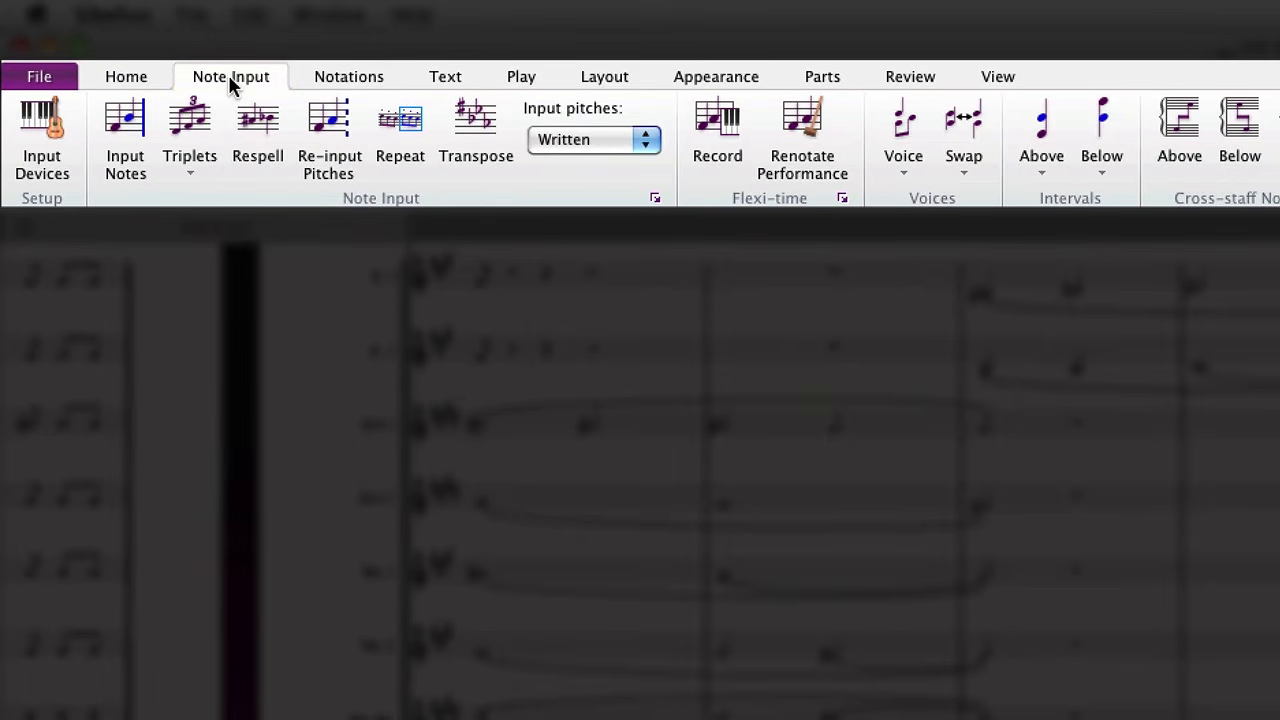
{"action": "left_click", "coordinate": [308, 82]}
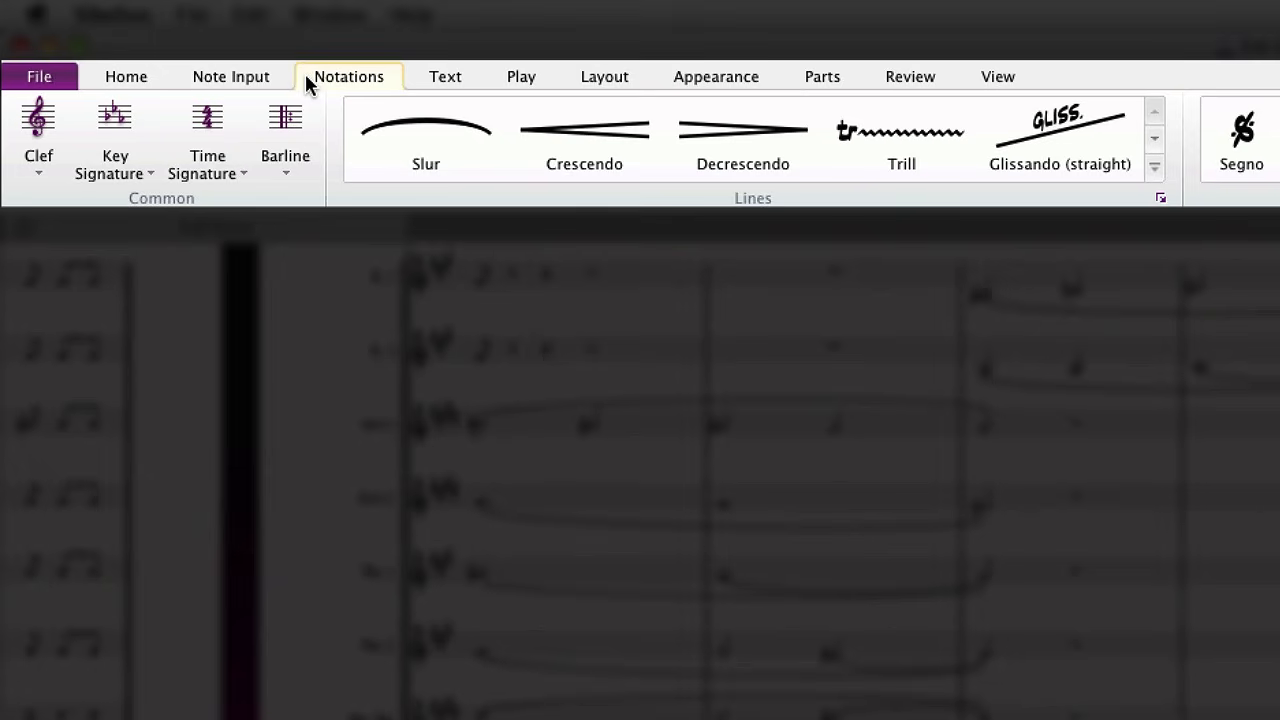
{"action": "left_click", "coordinate": [433, 82]}
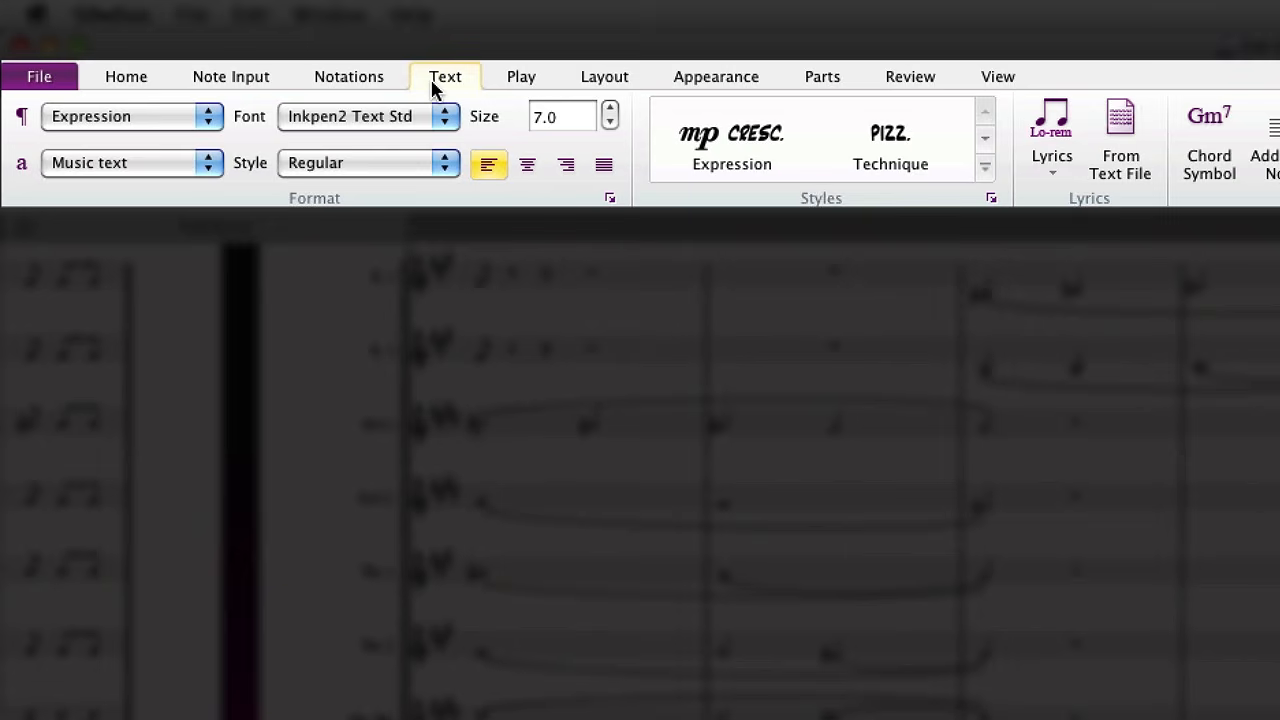
{"action": "left_click", "coordinate": [519, 86]}
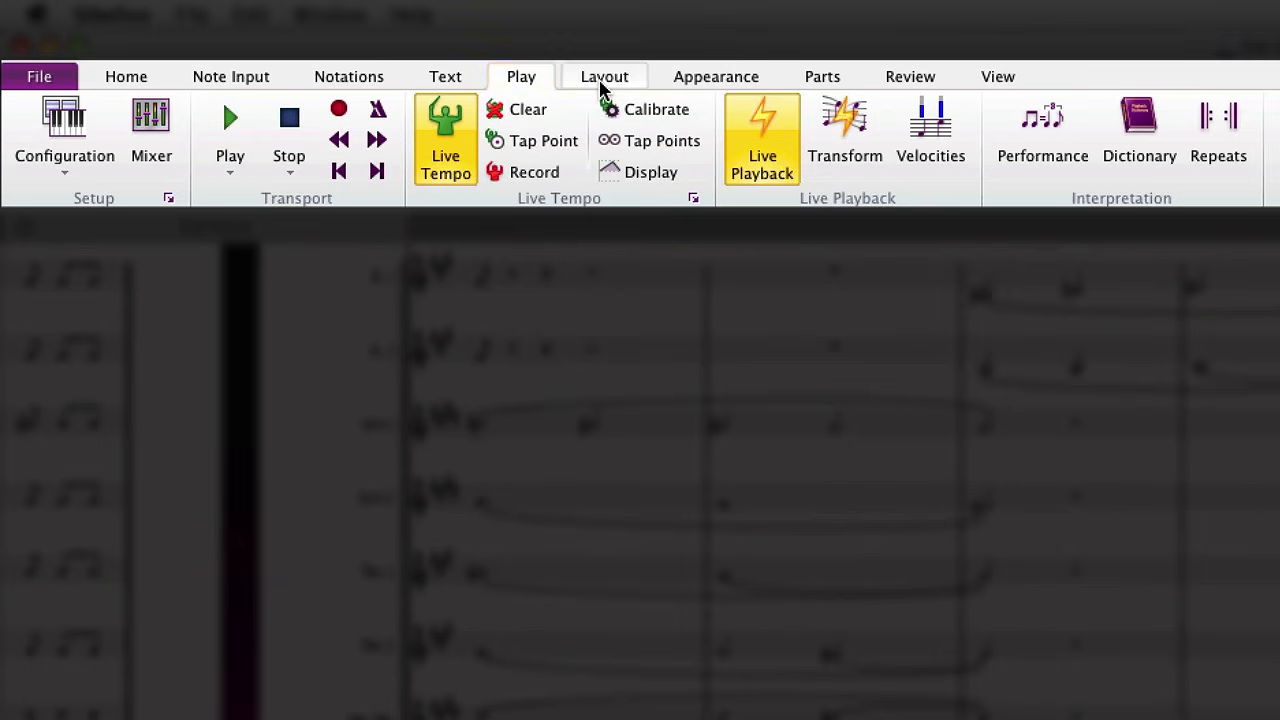
{"action": "left_click", "coordinate": [603, 88]}
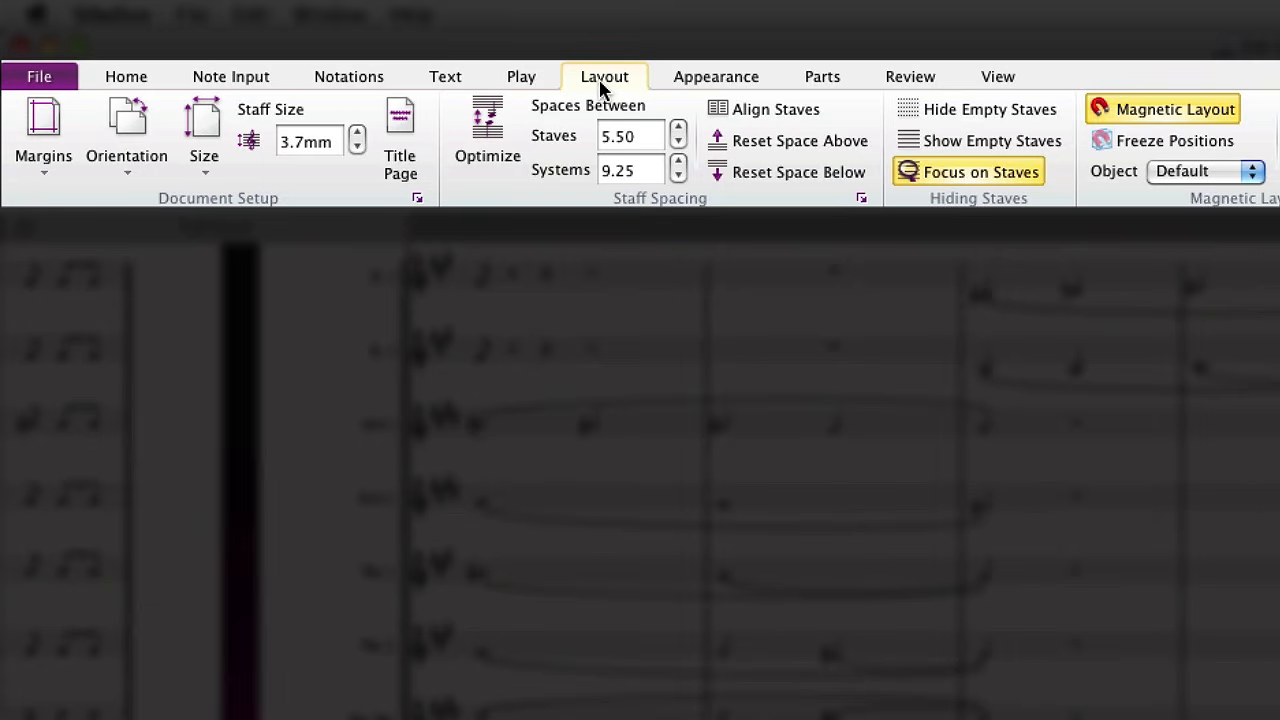
{"action": "left_click", "coordinate": [687, 84]}
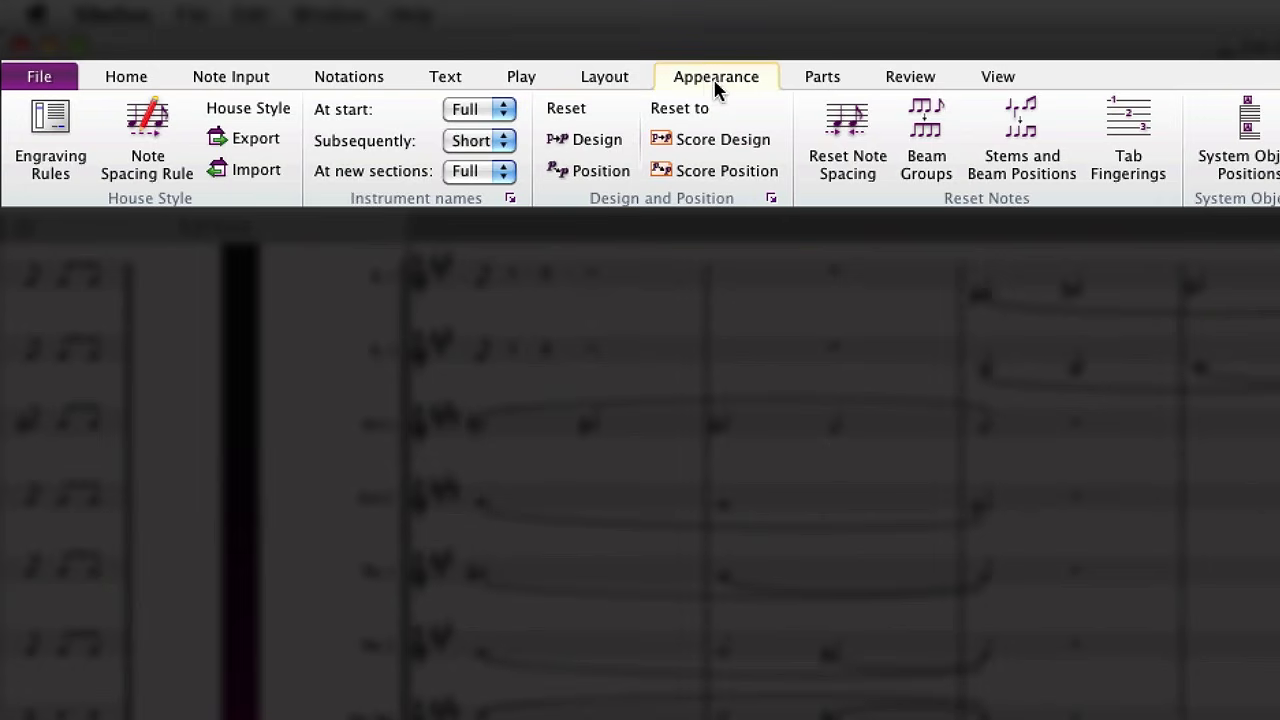
{"action": "left_click", "coordinate": [800, 78]}
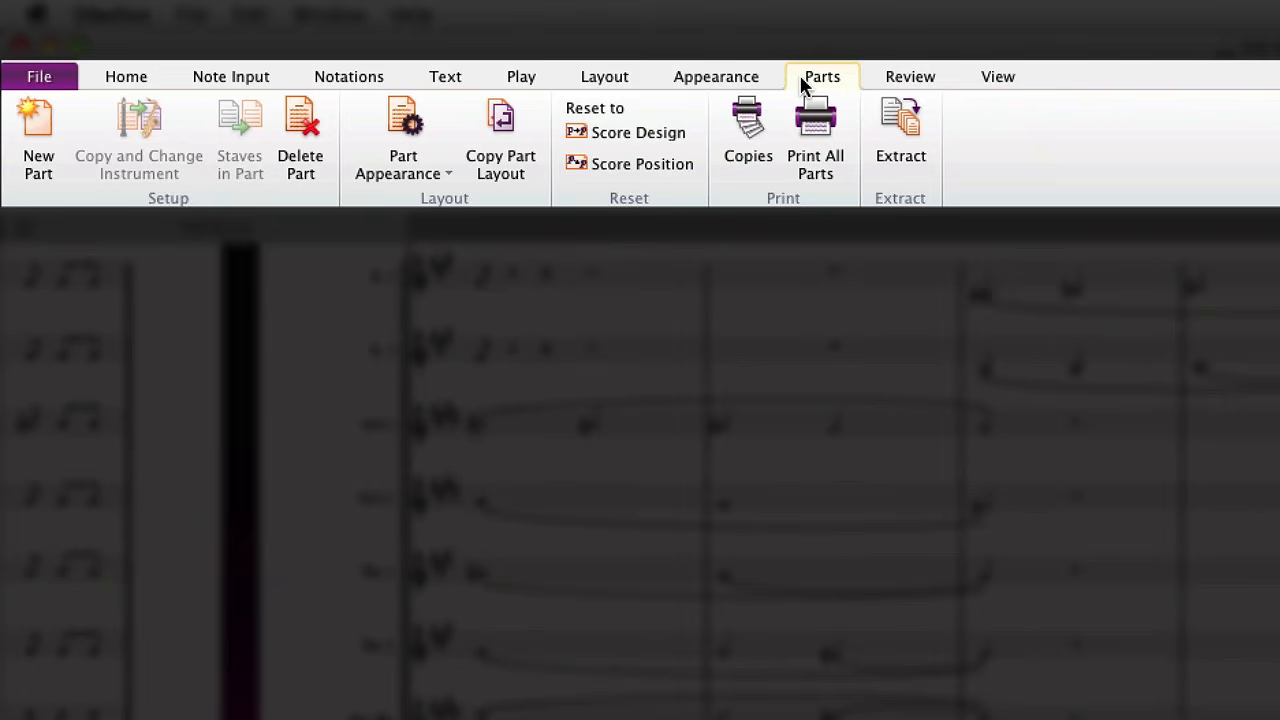
{"action": "left_click", "coordinate": [905, 80]}
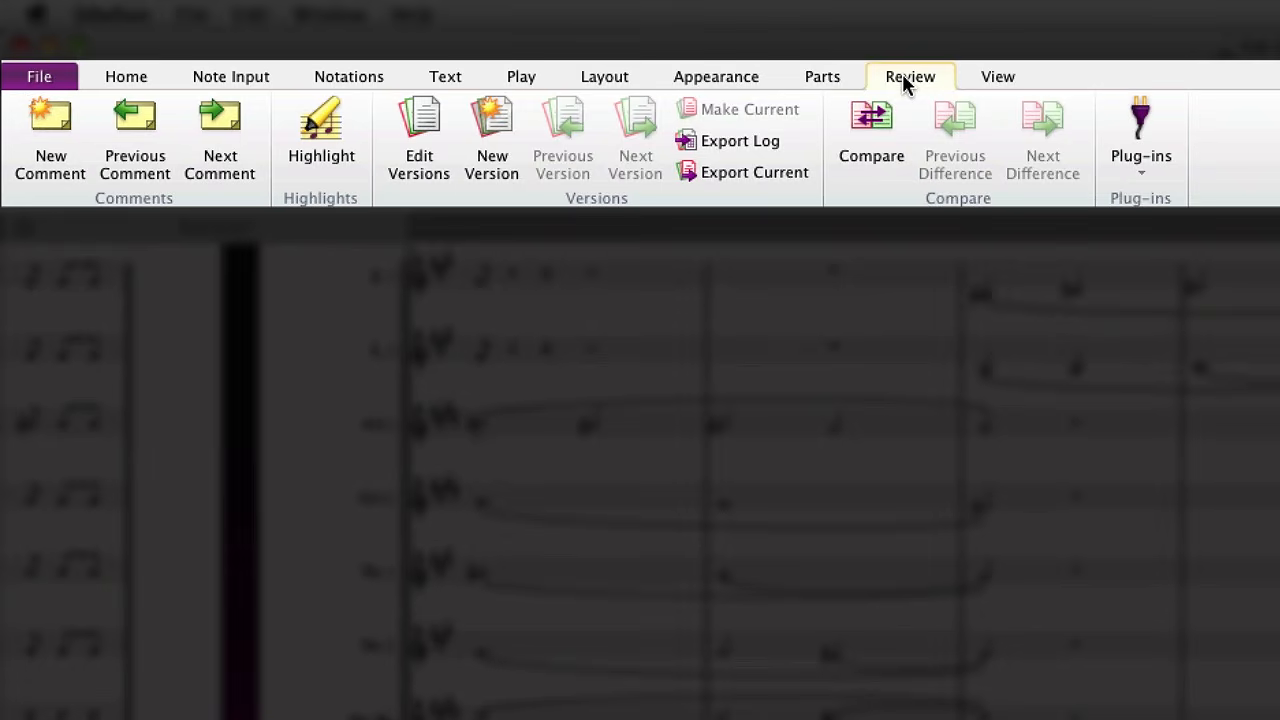
{"action": "left_click", "coordinate": [993, 80]}
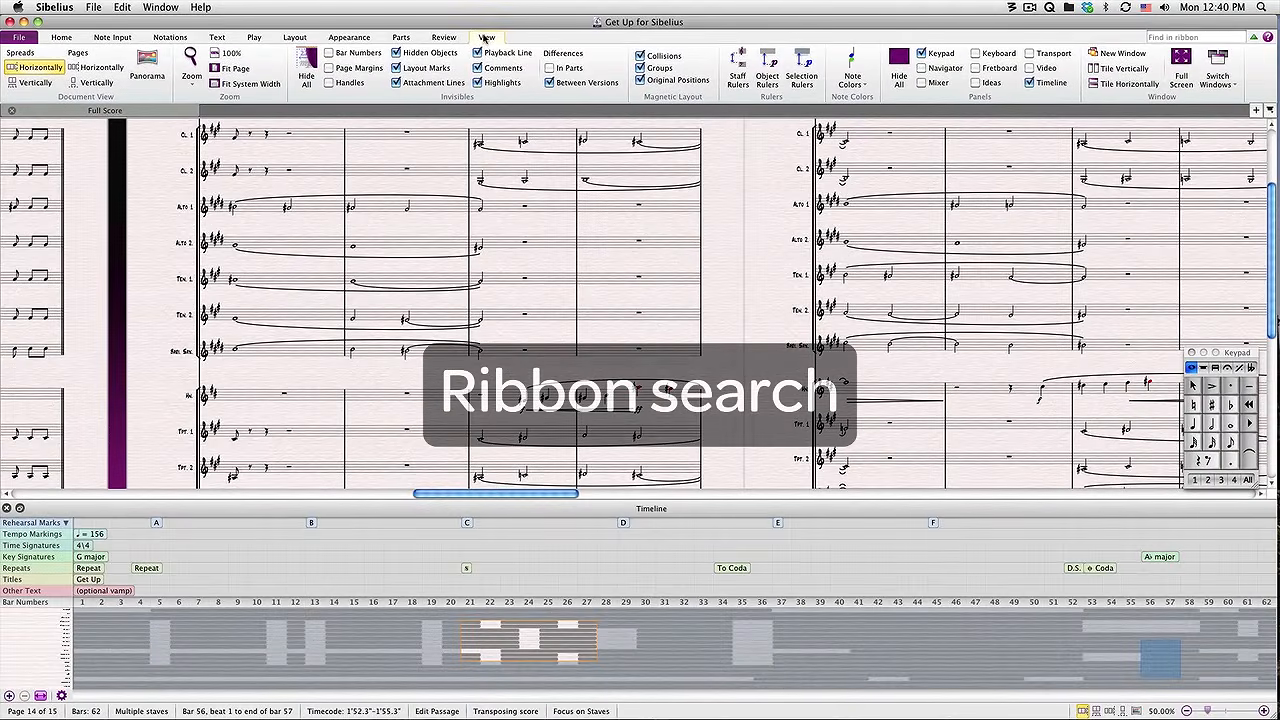
- Find the Auto Breaks command by searching the ribbon for "breaks", and collapse and re-expand the ribbon
{"action": "left_click", "coordinate": [1192, 37]}
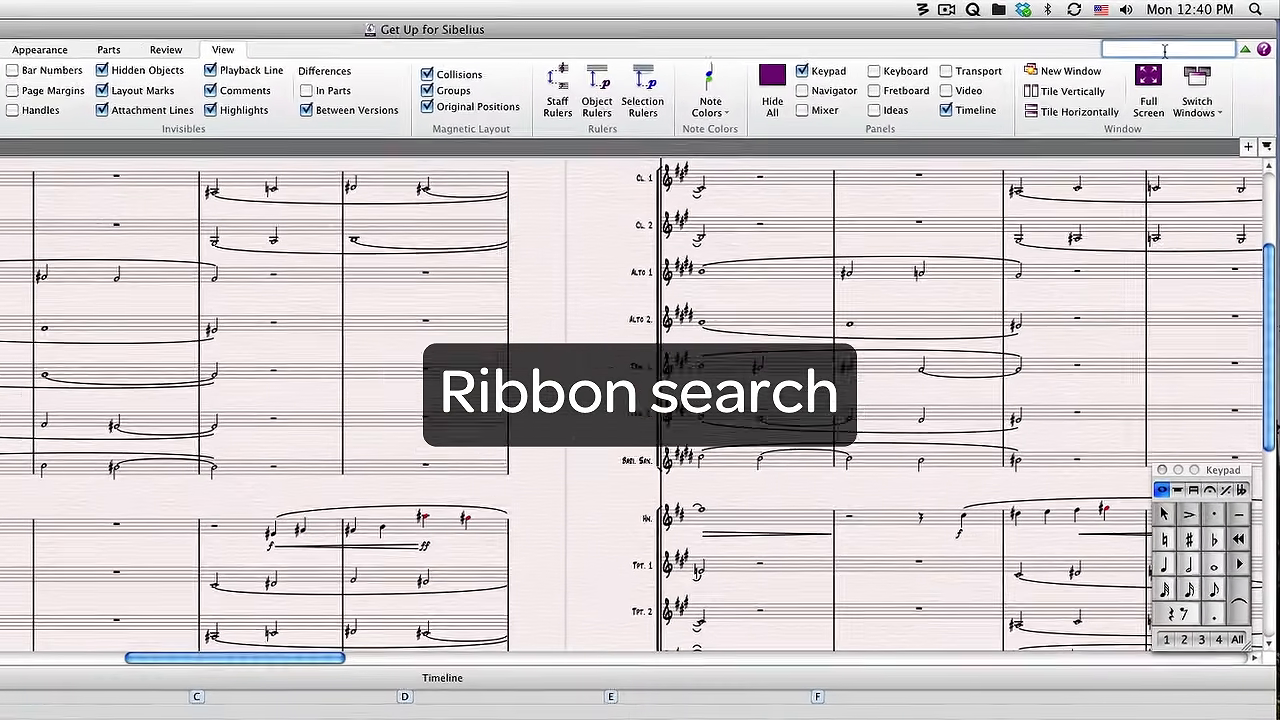
{"action": "type", "text": "br"}
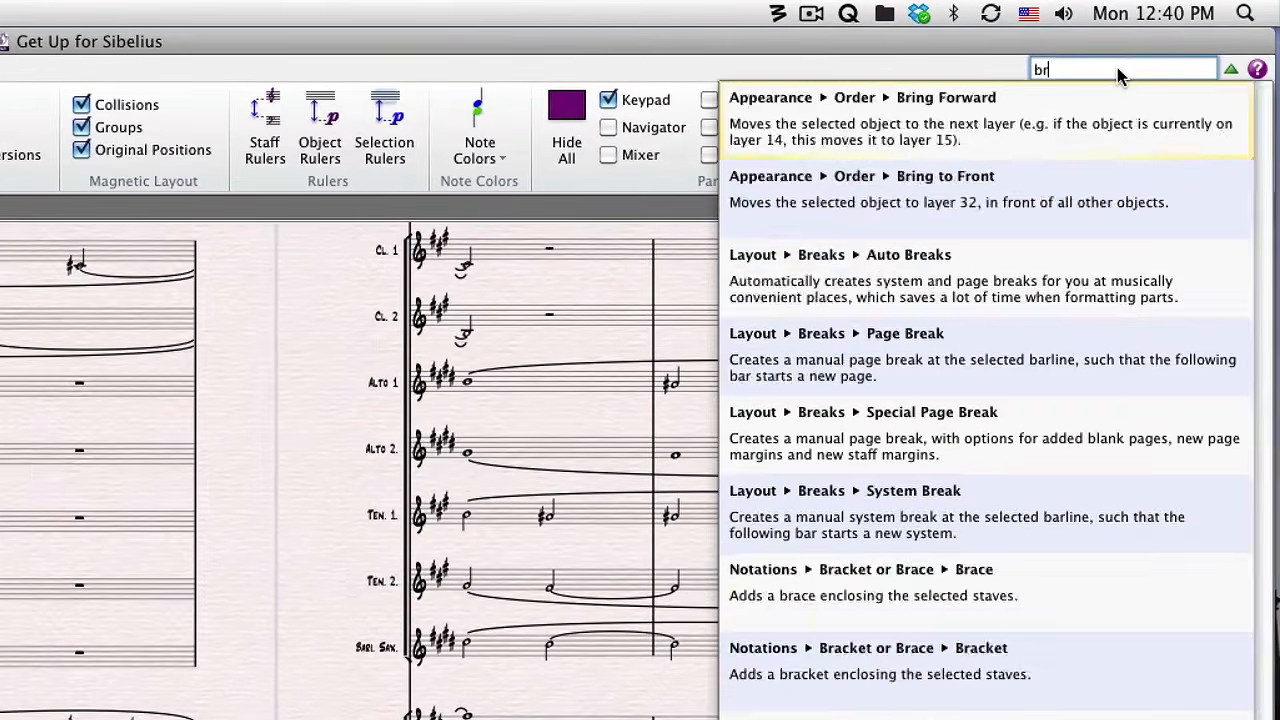
{"action": "type", "text": "eaks"}
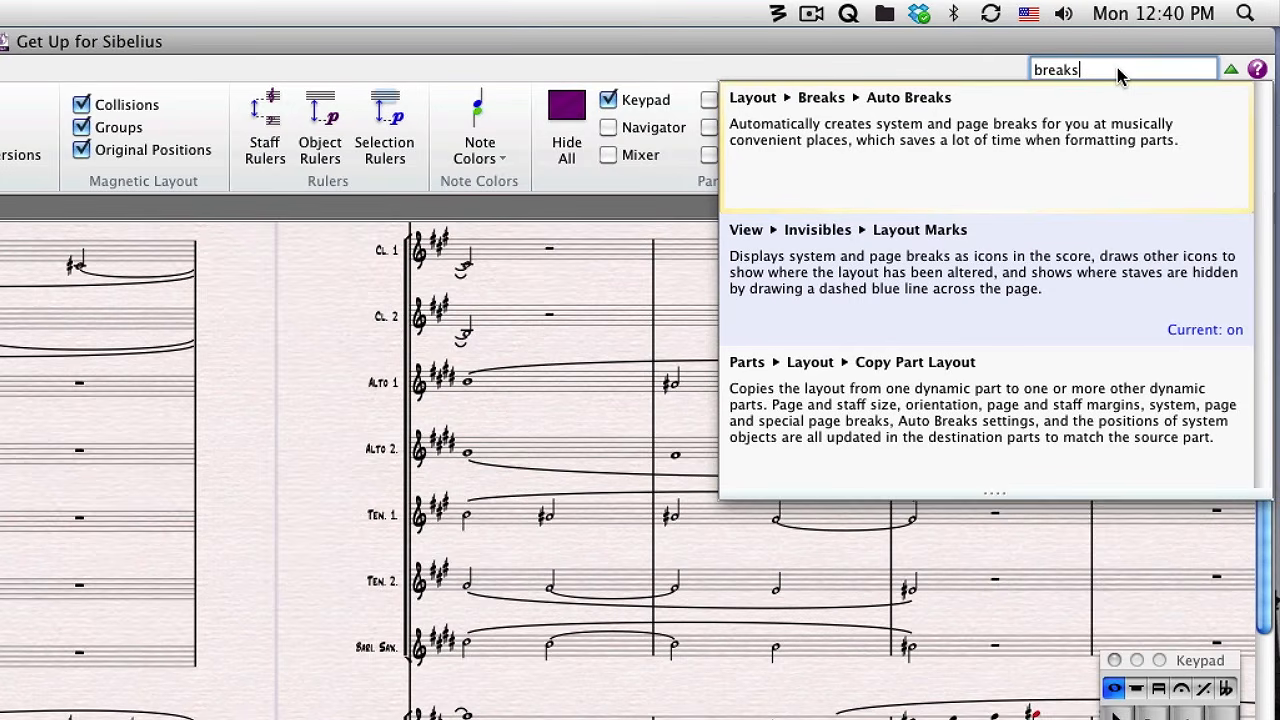
{"action": "left_click", "coordinate": [1107, 128]}
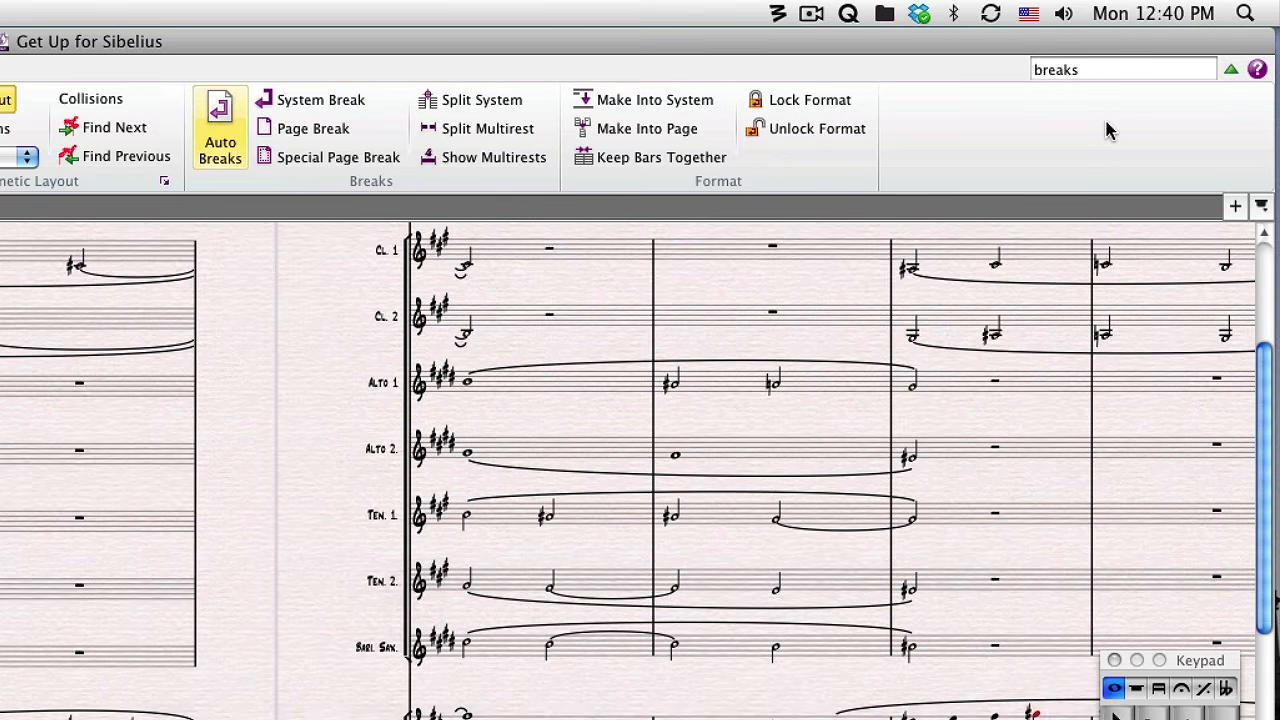
{"action": "left_click", "coordinate": [1230, 72]}
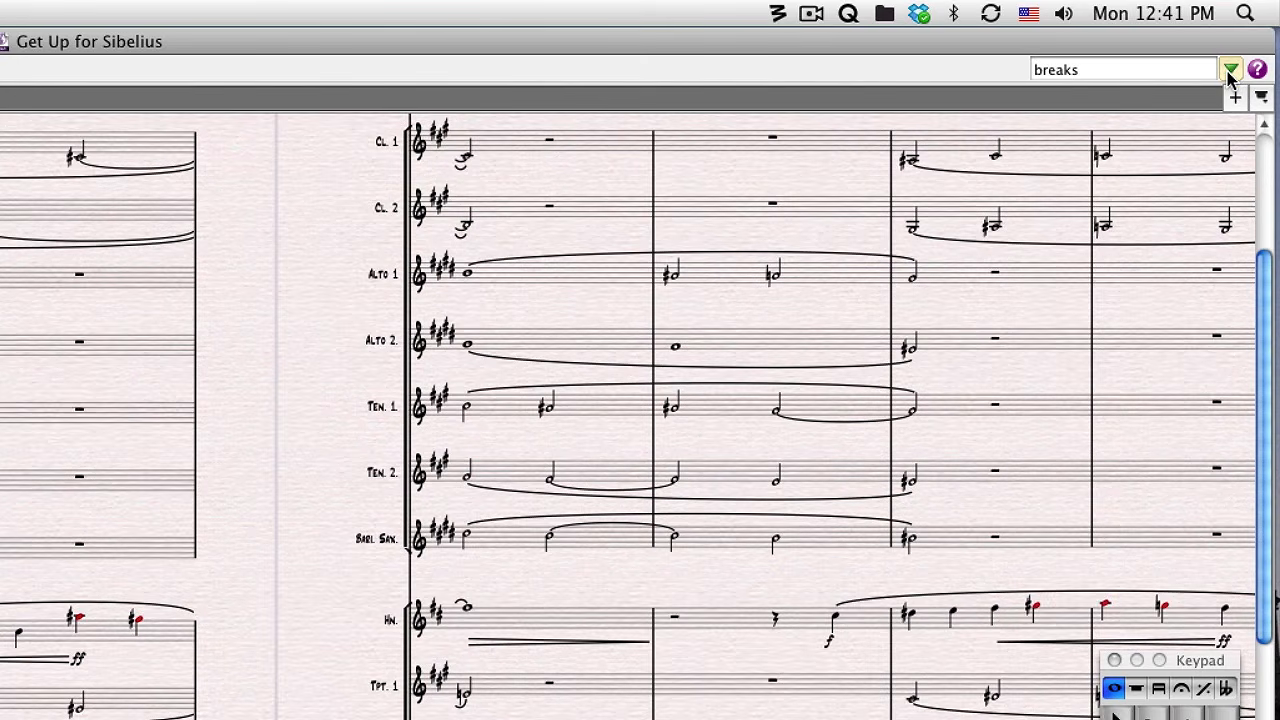
{"action": "left_click", "coordinate": [1230, 72]}
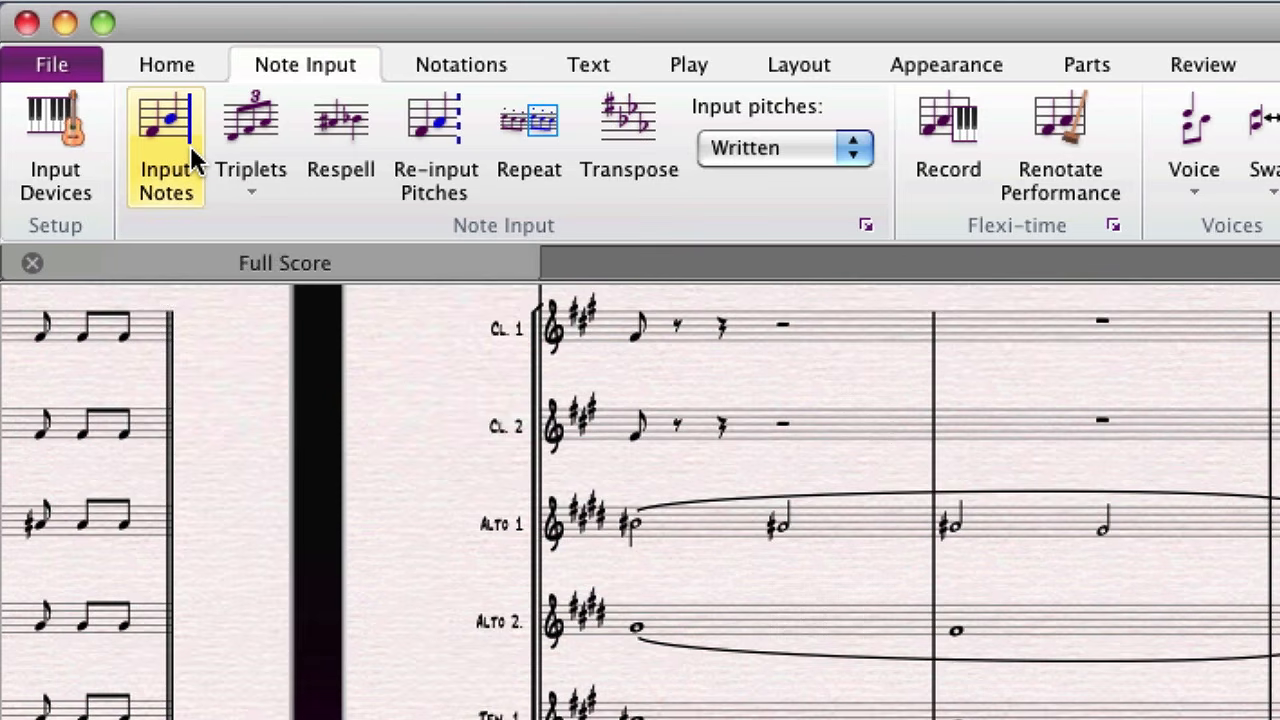
- Add a double barline at the end of bar 21, picking it from the barline types
{"action": "key", "text": "ctrl+alt"}
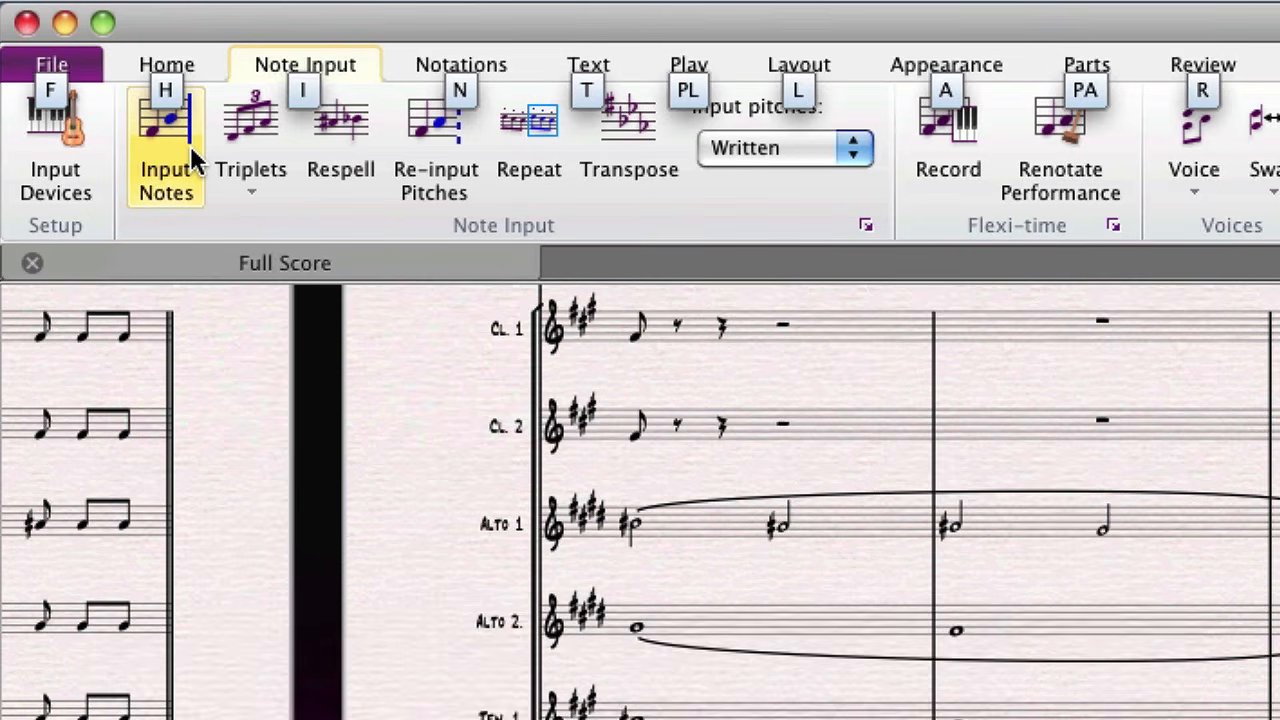
{"action": "key", "text": "n"}
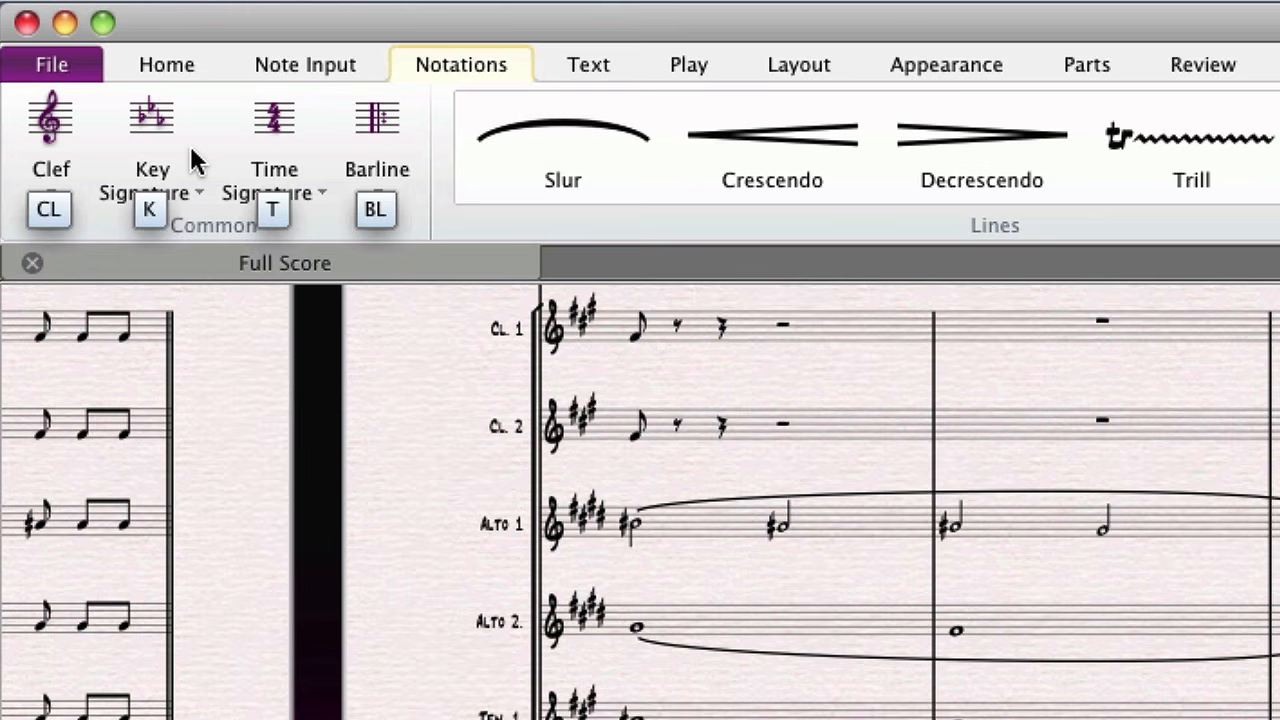
{"action": "key", "text": "b"}
{"action": "key", "text": "l"}
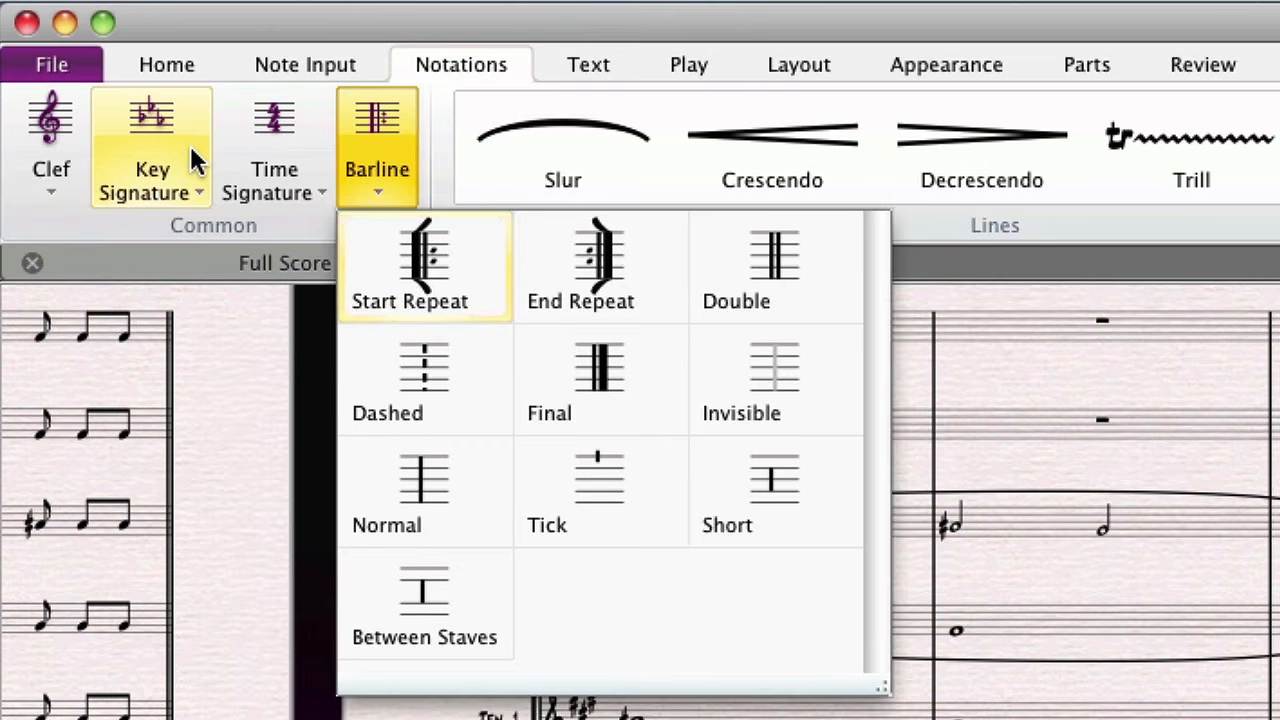
{"action": "key", "text": "Down"}
{"action": "key", "text": "Right"}
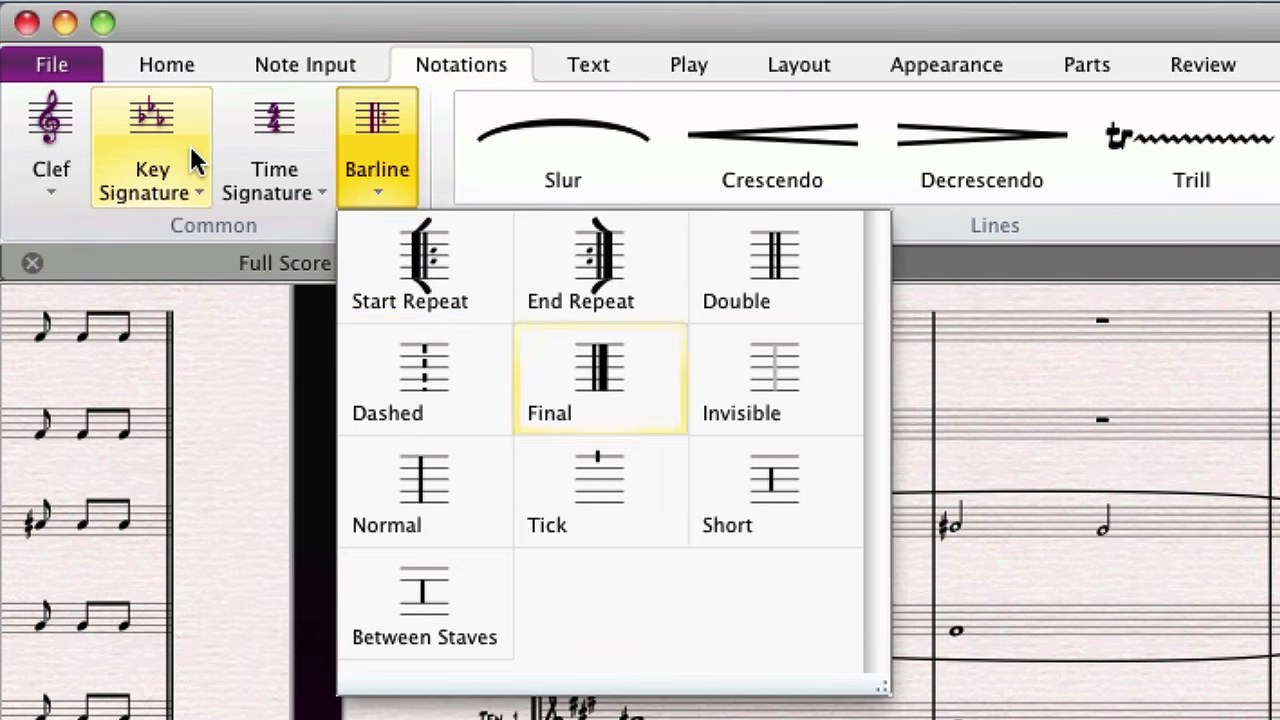
{"action": "key", "text": "Right"}
{"action": "key", "text": "Up"}
{"action": "key", "text": "Down"}
{"action": "key", "text": "Down"}
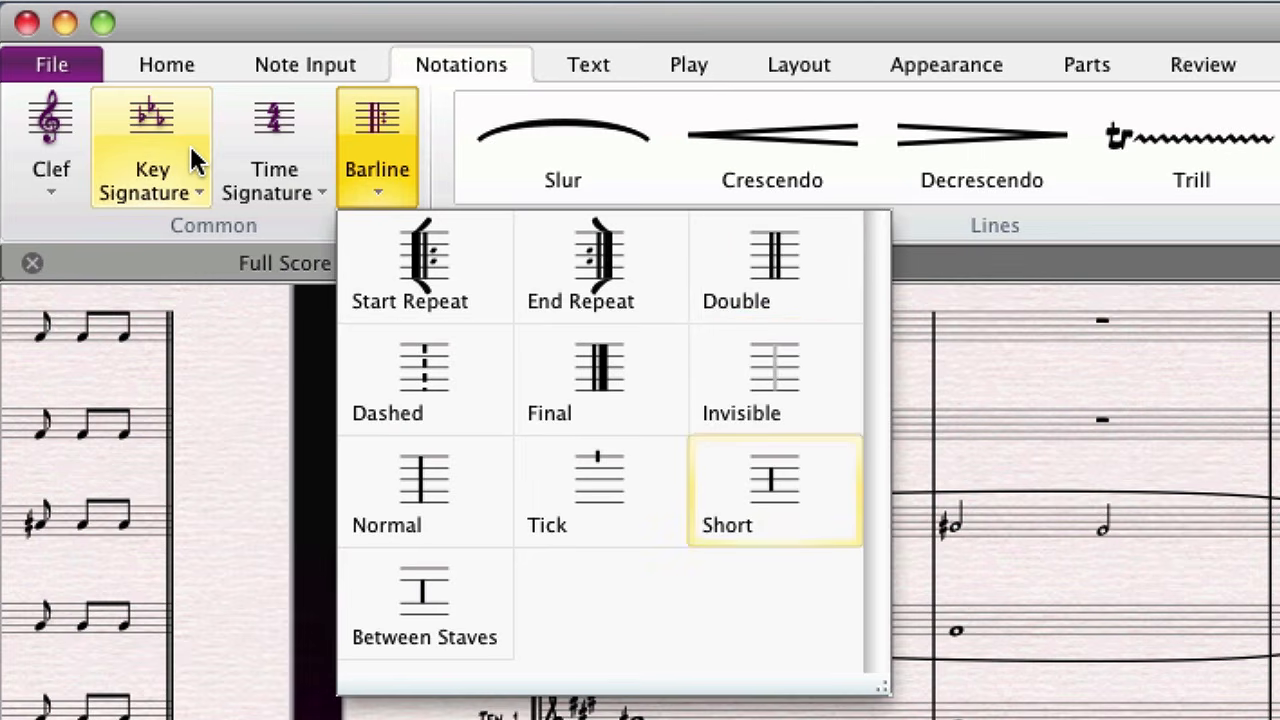
{"action": "key", "text": "Up"}
{"action": "key", "text": "Up"}
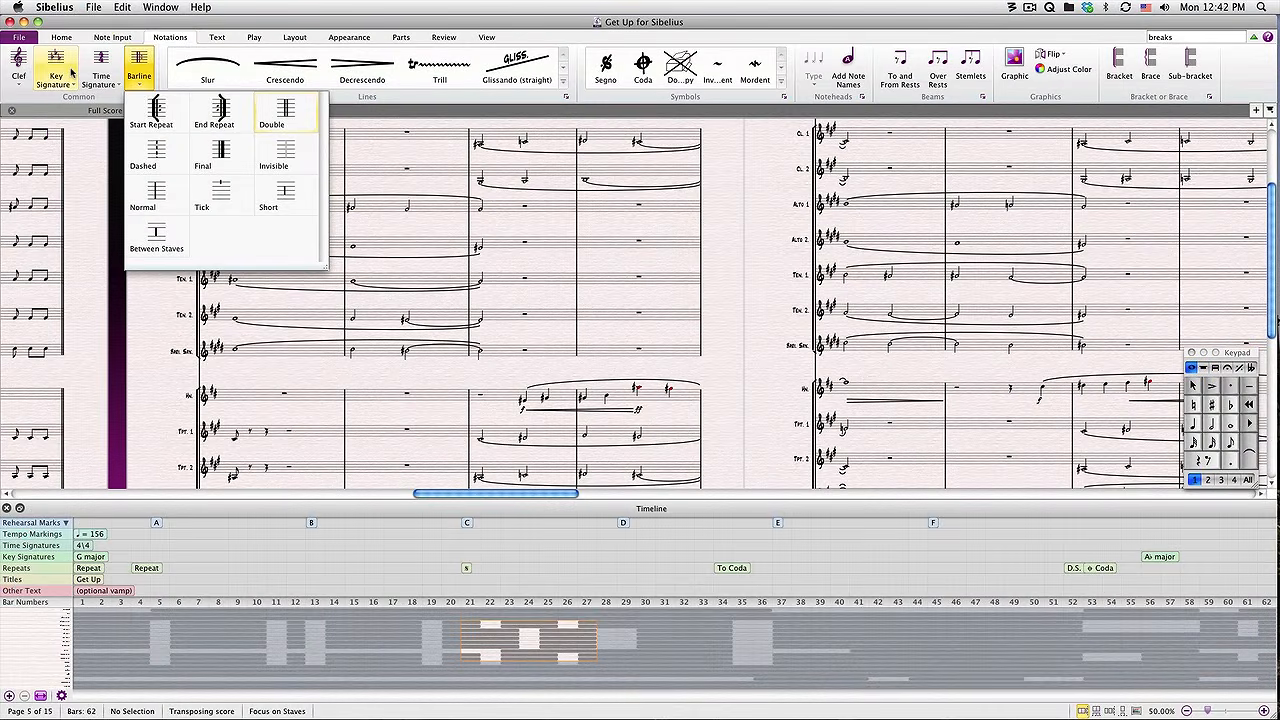
{"action": "key", "text": "Return"}
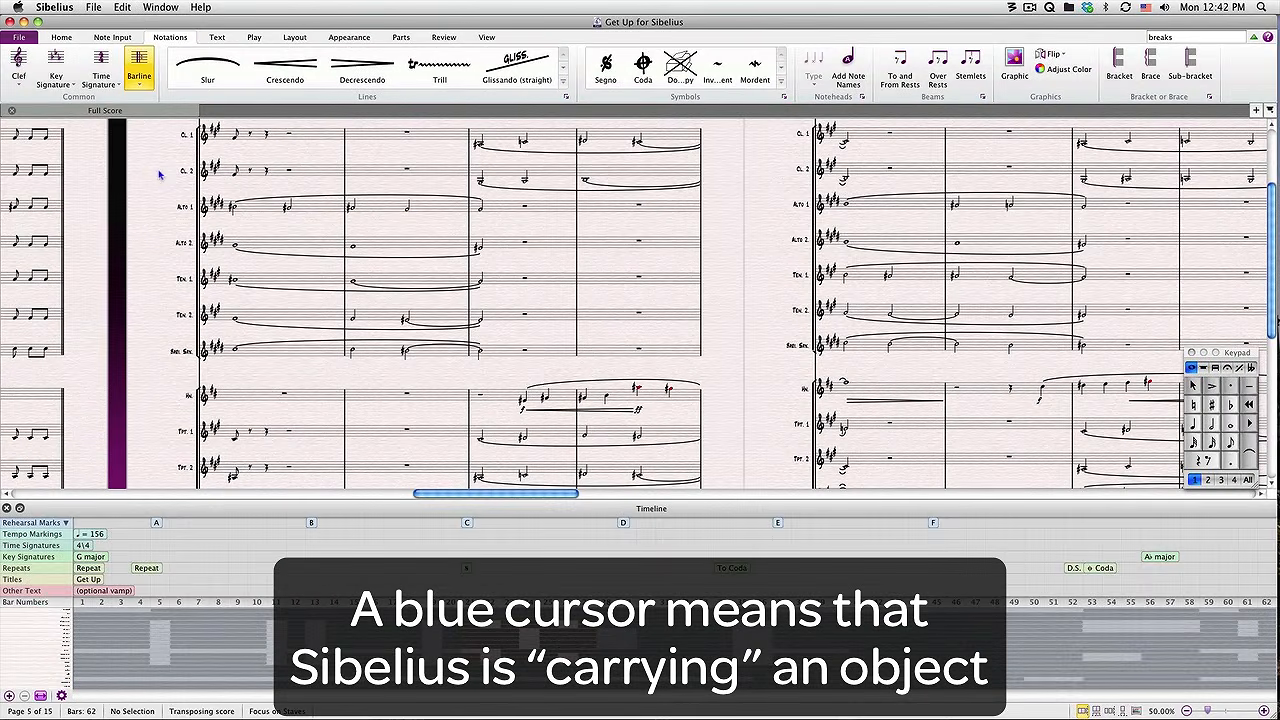
{"action": "left_click", "coordinate": [346, 237]}
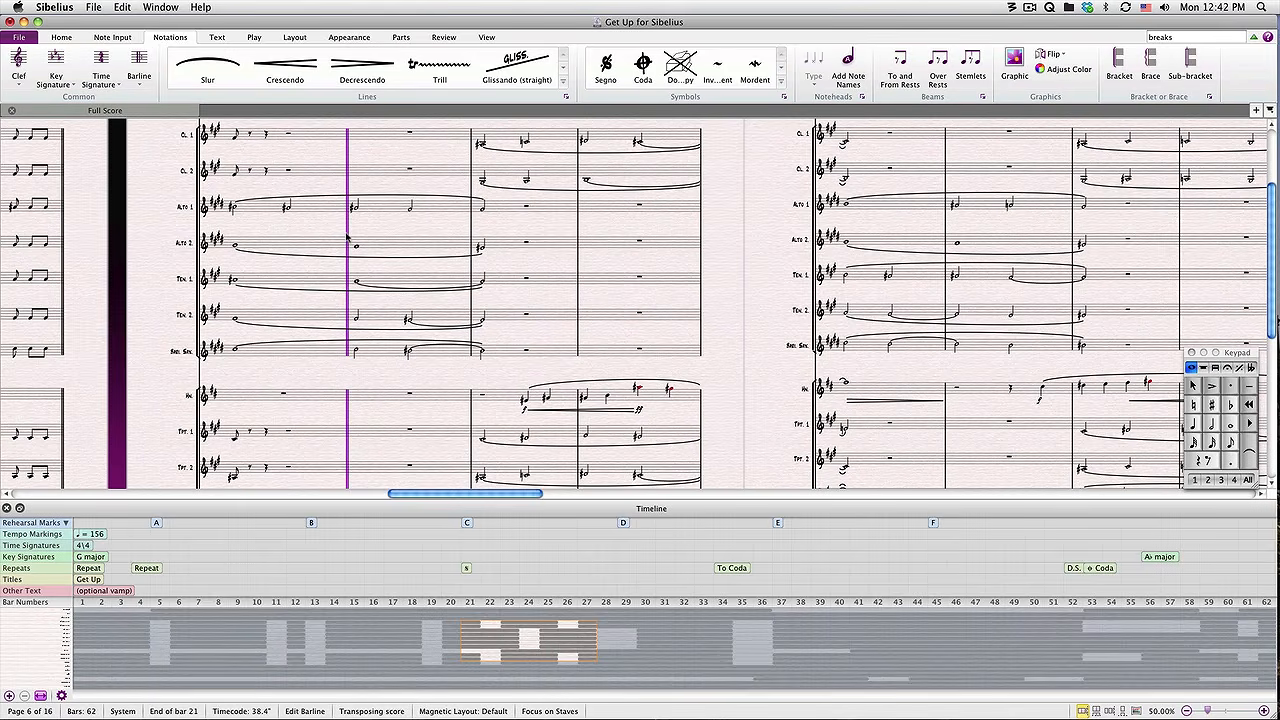
{"action": "key", "text": "ctrl"}
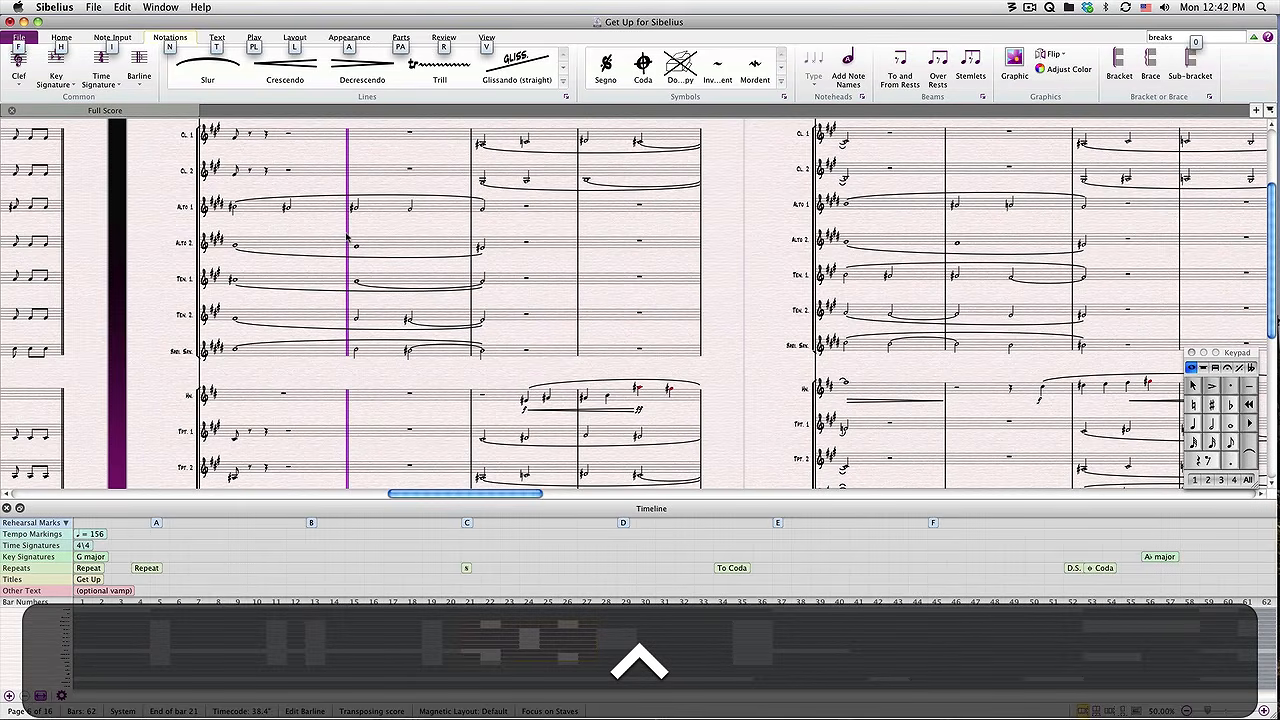
{"action": "key", "text": "n"}
{"action": "key", "text": "b"}
{"action": "key", "text": "l"}
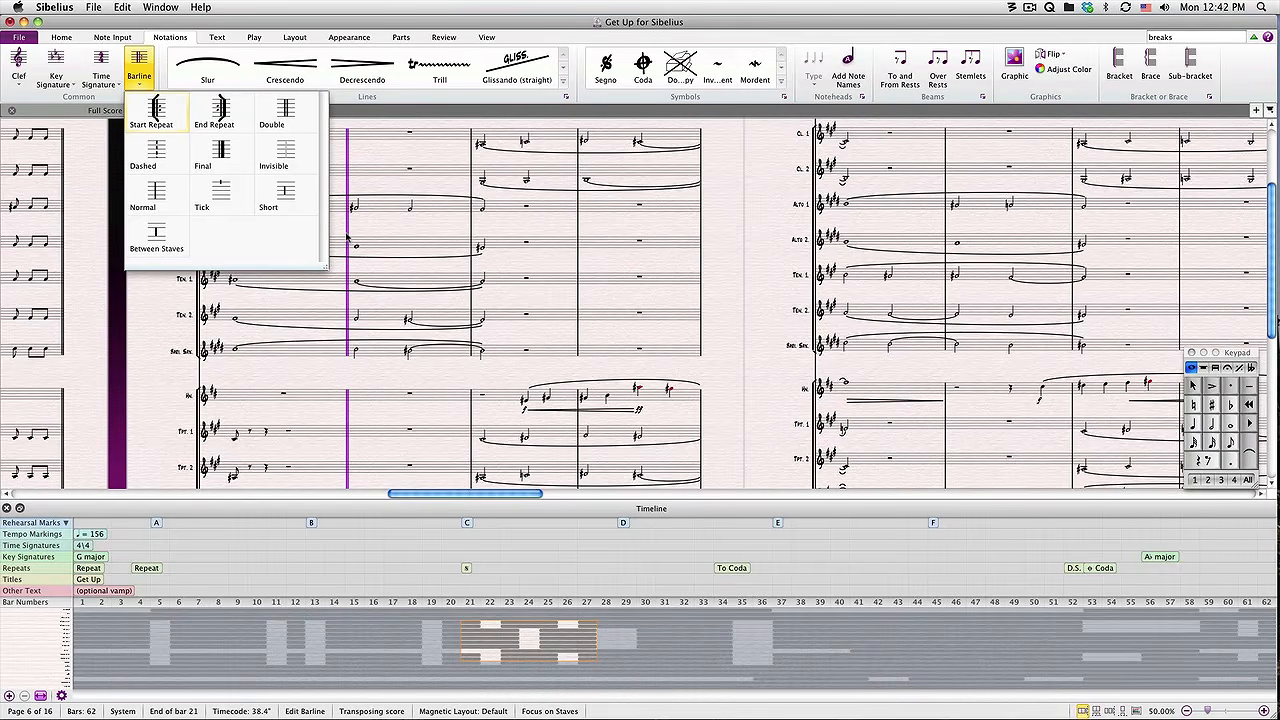
{"action": "key", "text": "Escape"}
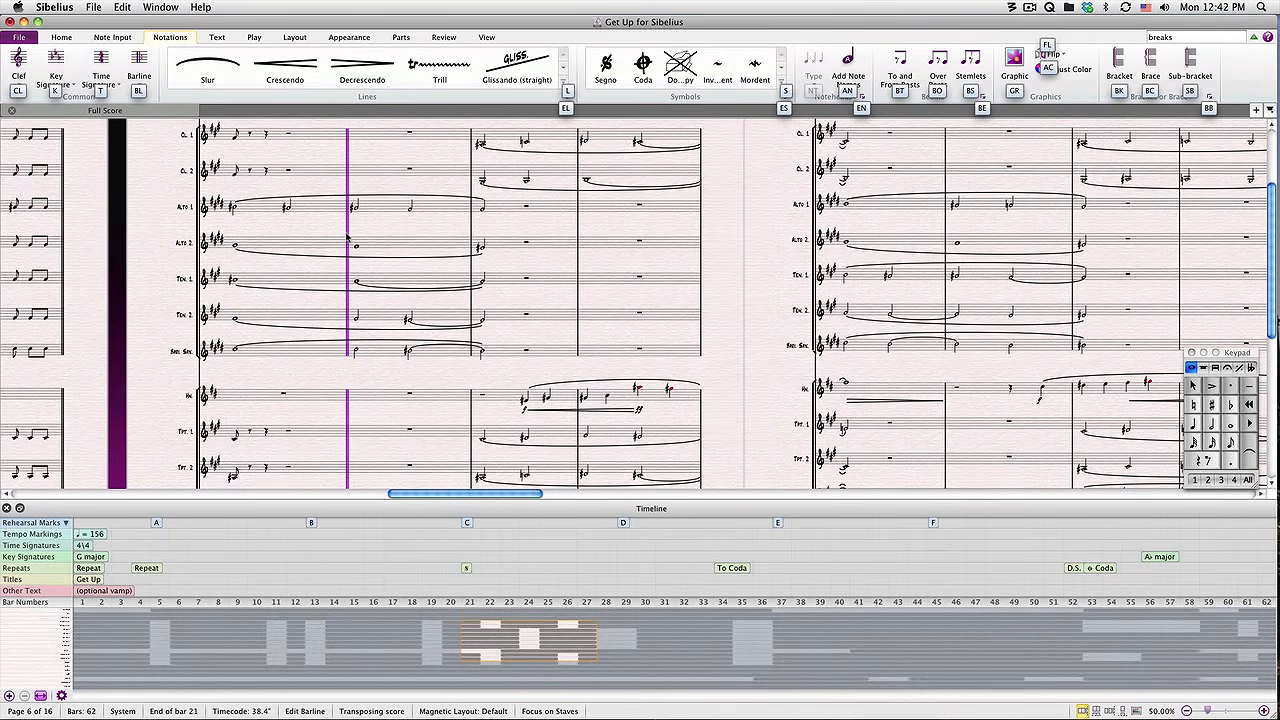
{"action": "key", "text": "Escape"}
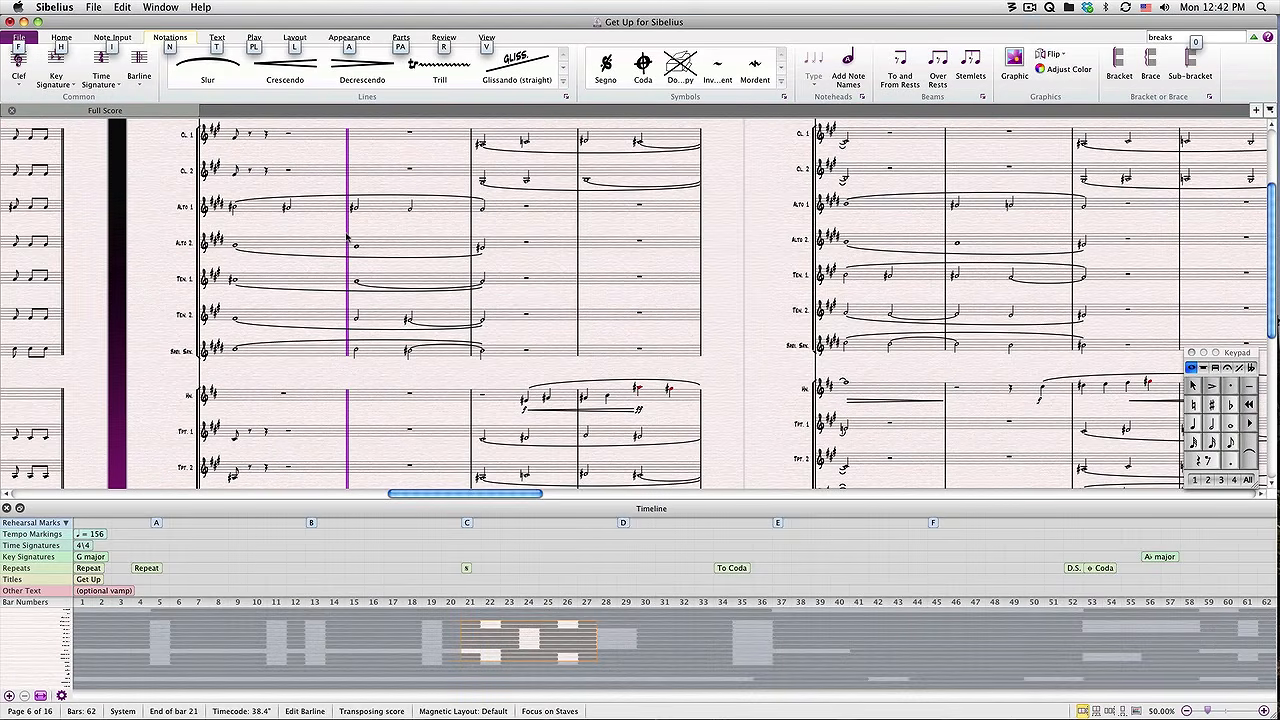
{"action": "key", "text": "Escape"}
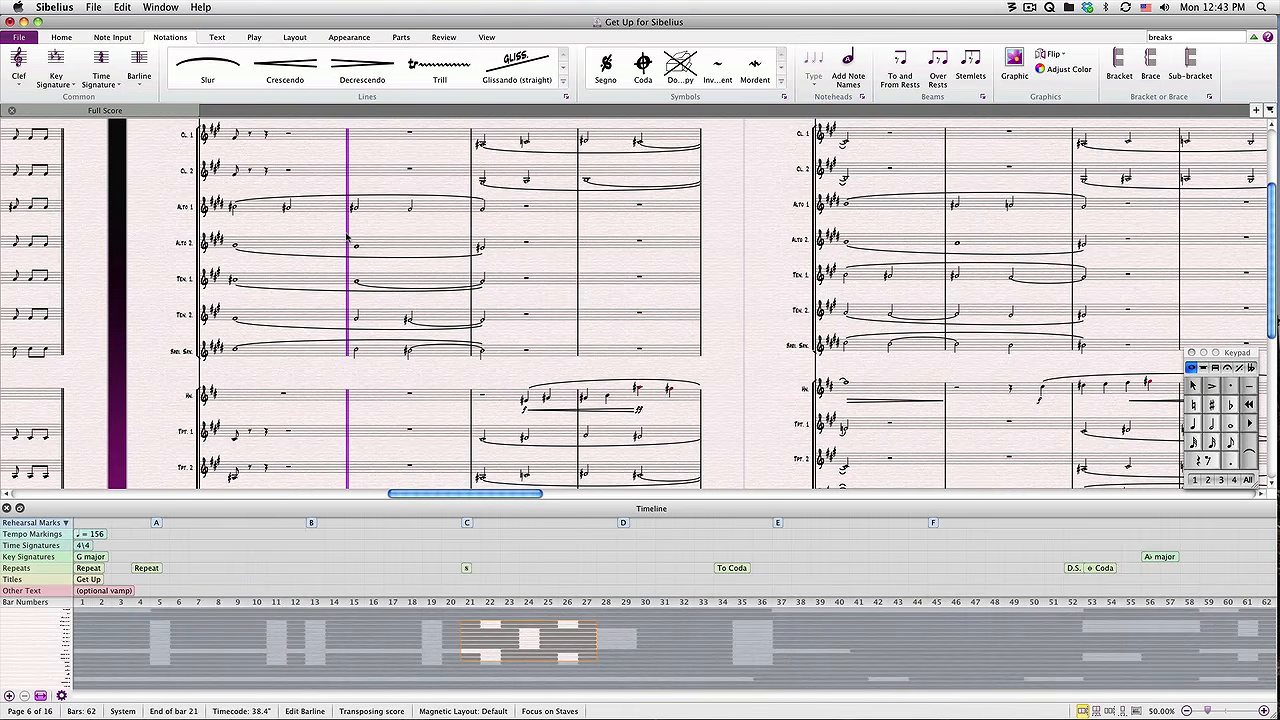
{"action": "key", "text": "Escape"}
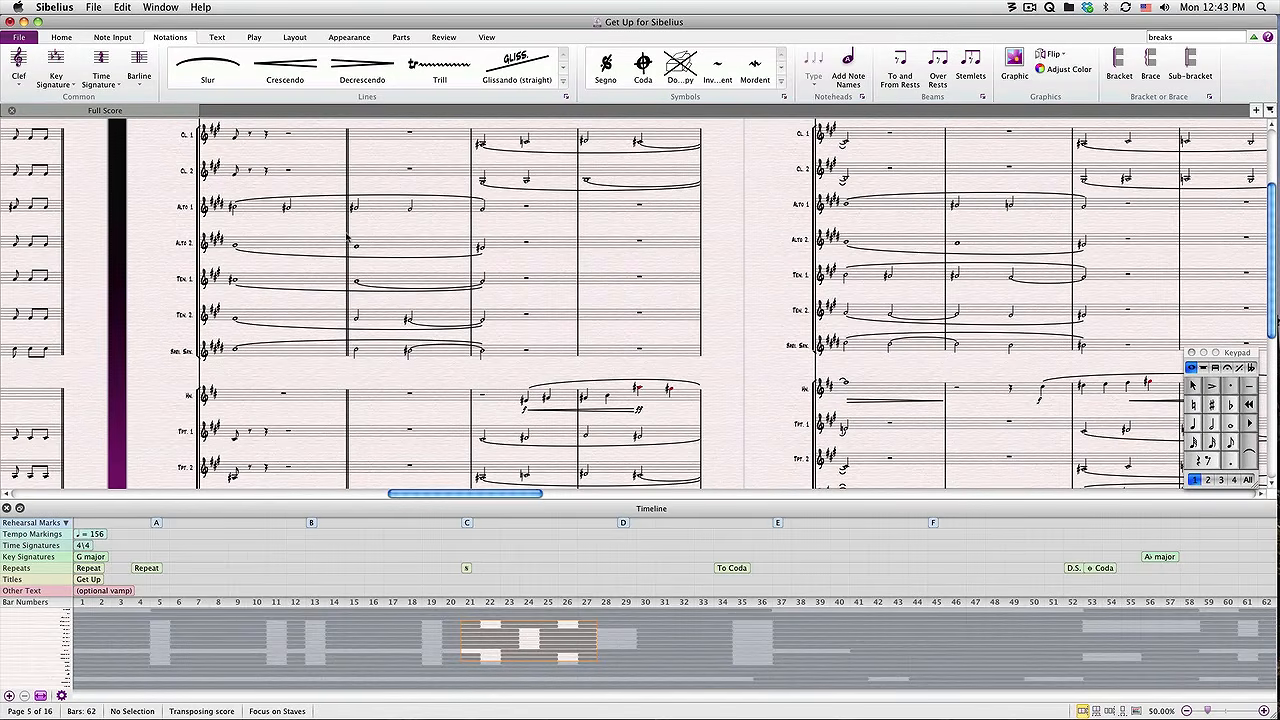
- Load a tuplet of 3 for placement through the Other tuplet option, using Number format, Auto-bracket and extension to the last note
{"action": "left_click", "coordinate": [112, 37]}
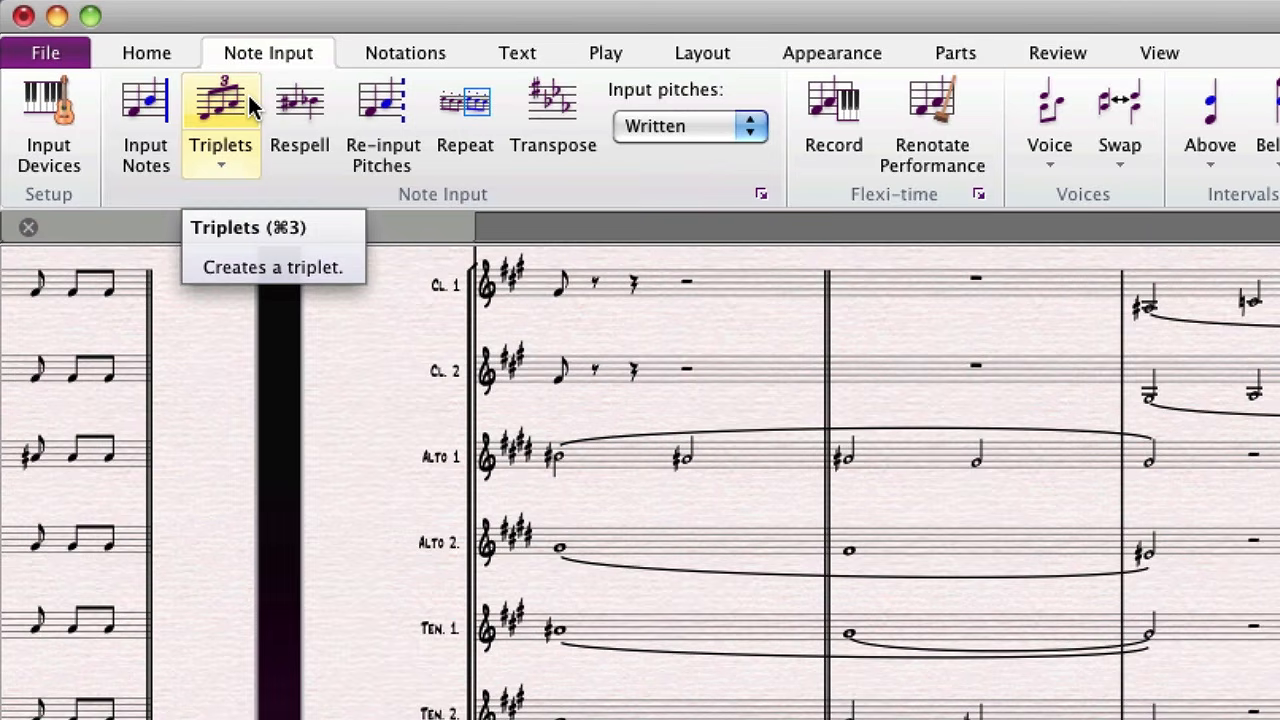
{"action": "left_click", "coordinate": [248, 160]}
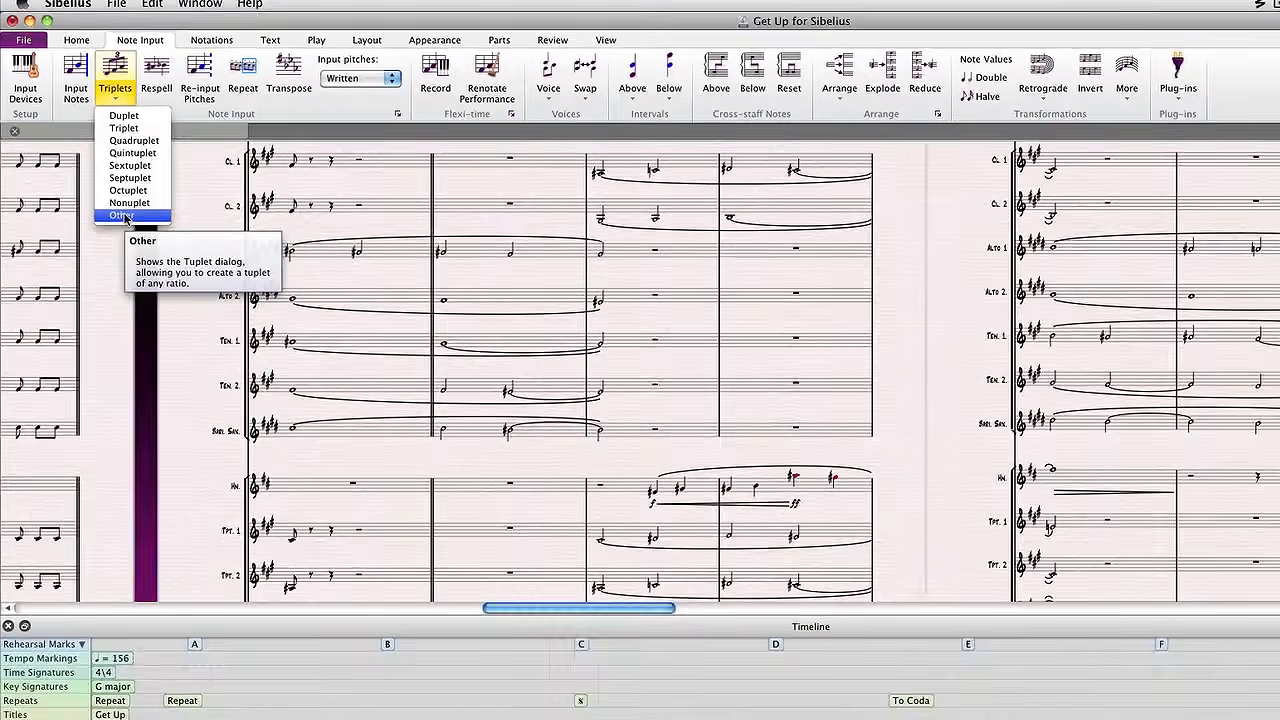
{"action": "left_click", "coordinate": [122, 216]}
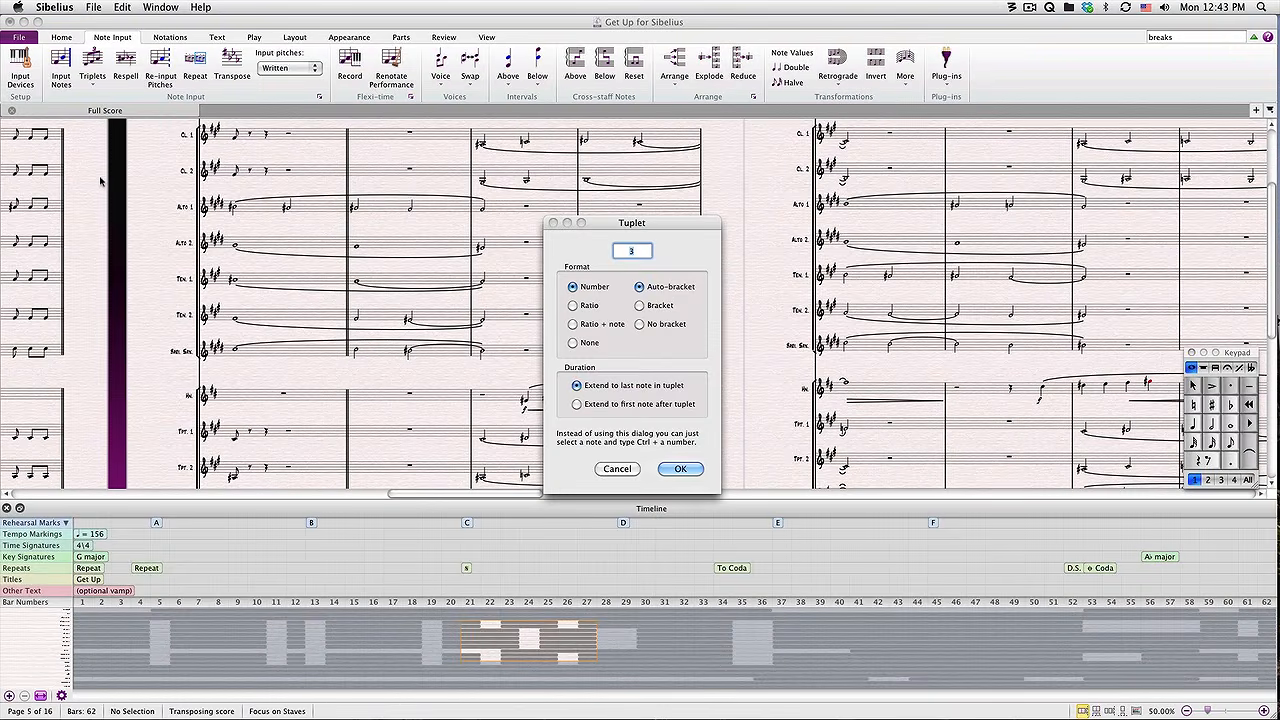
{"action": "key", "text": "Return"}
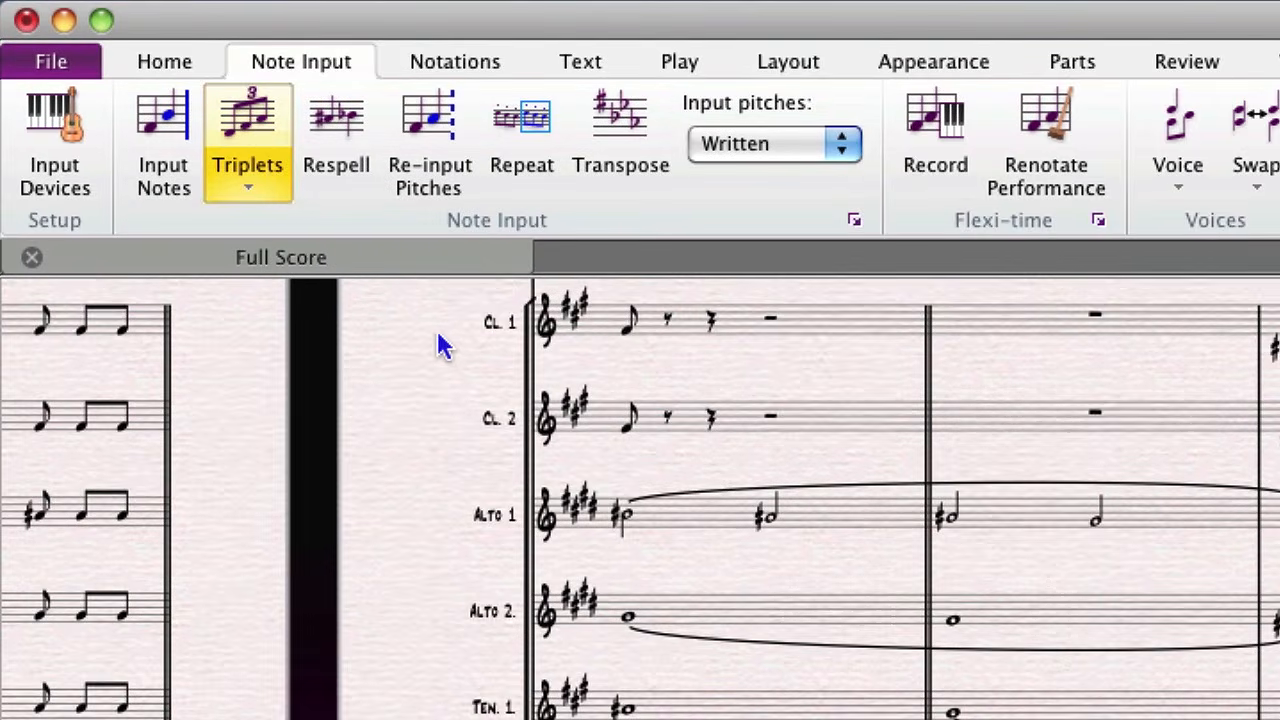
- Try a triplet on Clarinet 2's first note in bar 21, by placing the loaded tuplet and by applying Triplets to the selected note
{"action": "left_click", "coordinate": [623, 425]}
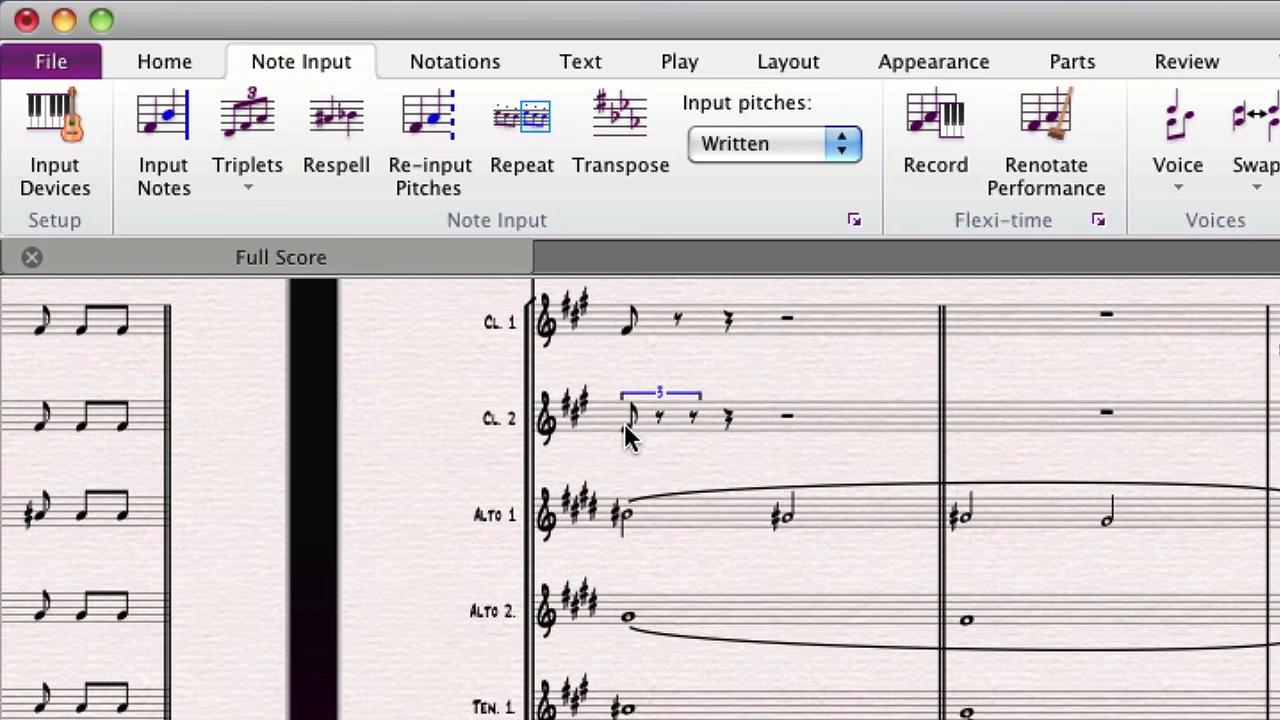
{"action": "key", "text": "Delete"}
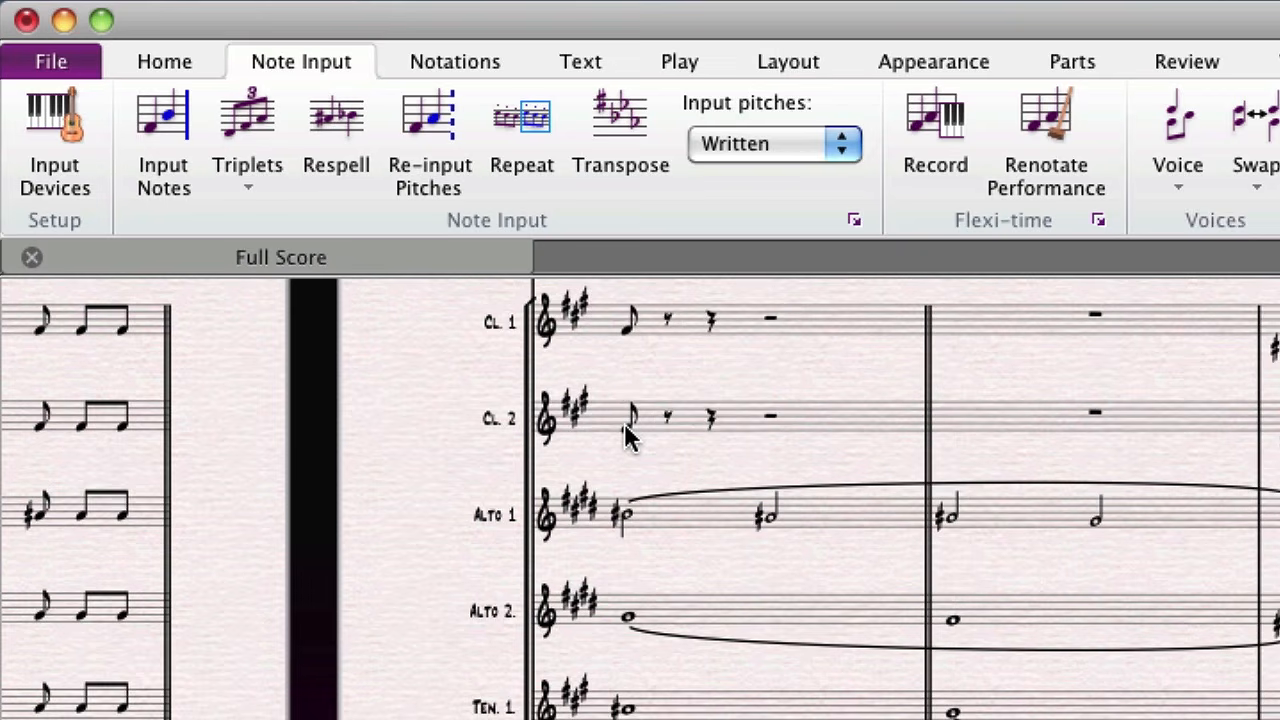
{"action": "left_click", "coordinate": [626, 427]}
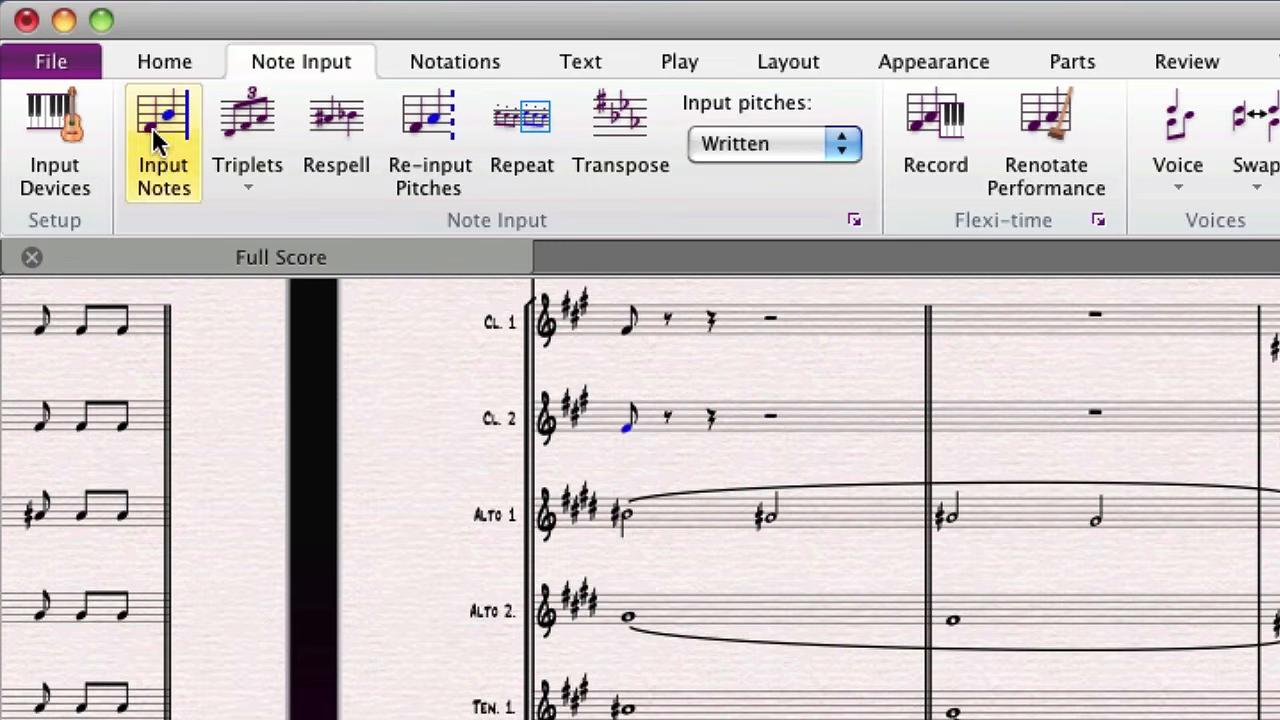
{"action": "left_click", "coordinate": [229, 124]}
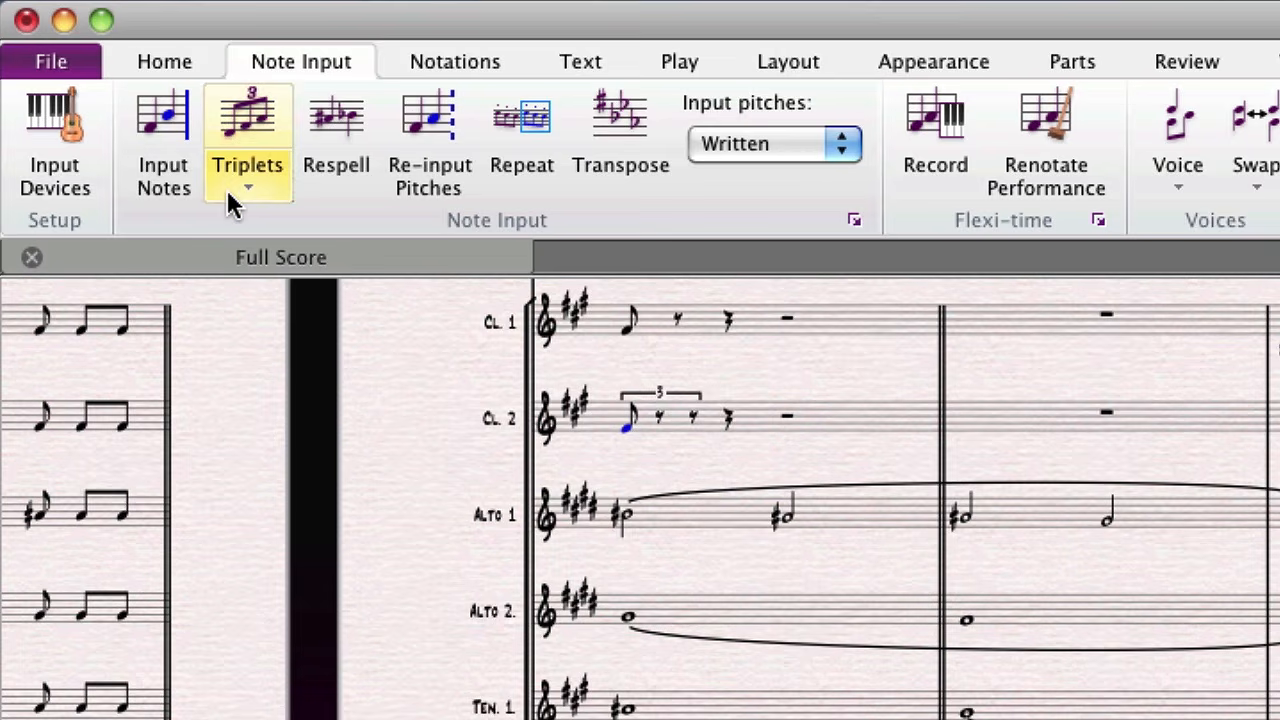
{"action": "key", "text": "super+z"}
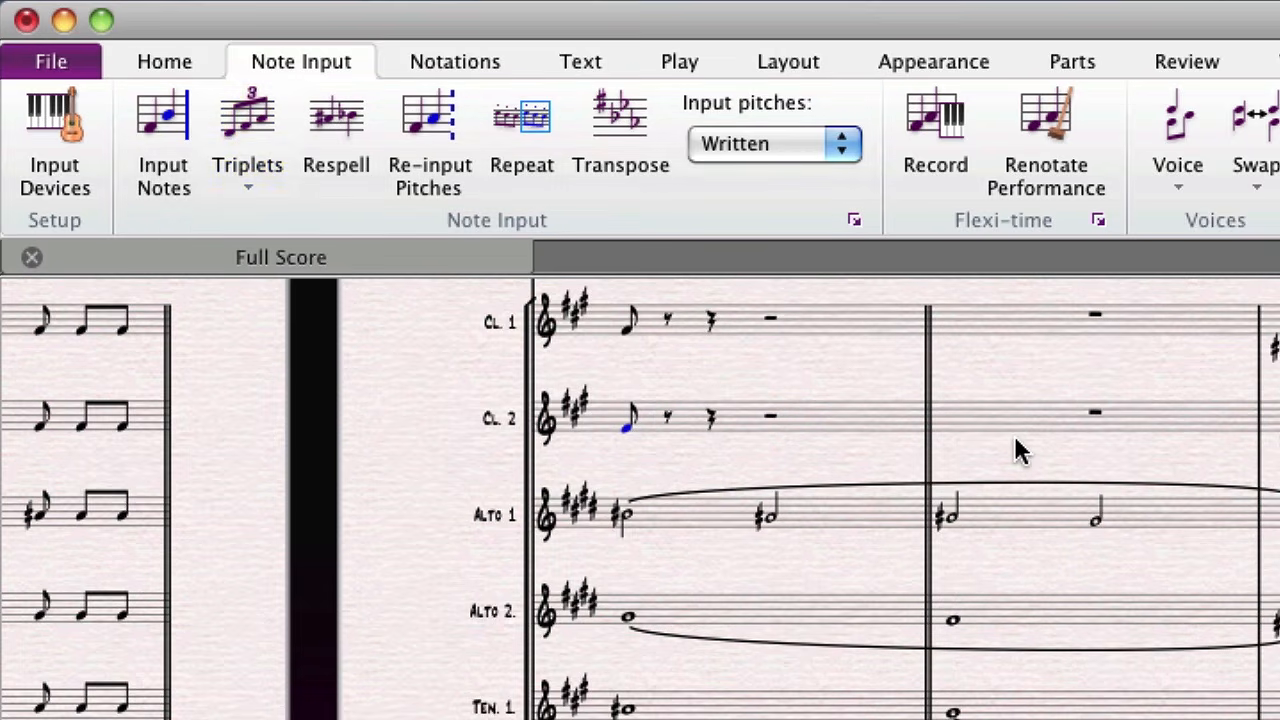
- Turn Clarinet 2's first note in bar 21 into a triplet during note input, and look through the other tuplet types
{"action": "key", "text": "n"}
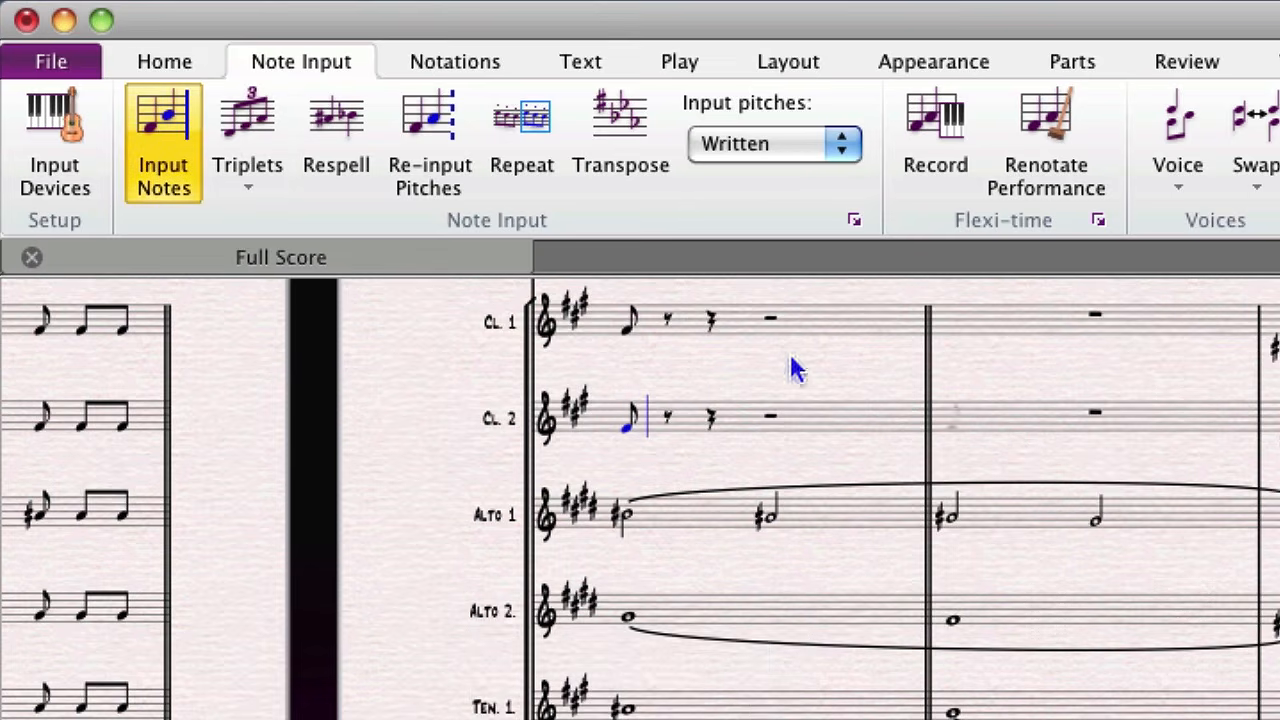
{"action": "left_click", "coordinate": [225, 104]}
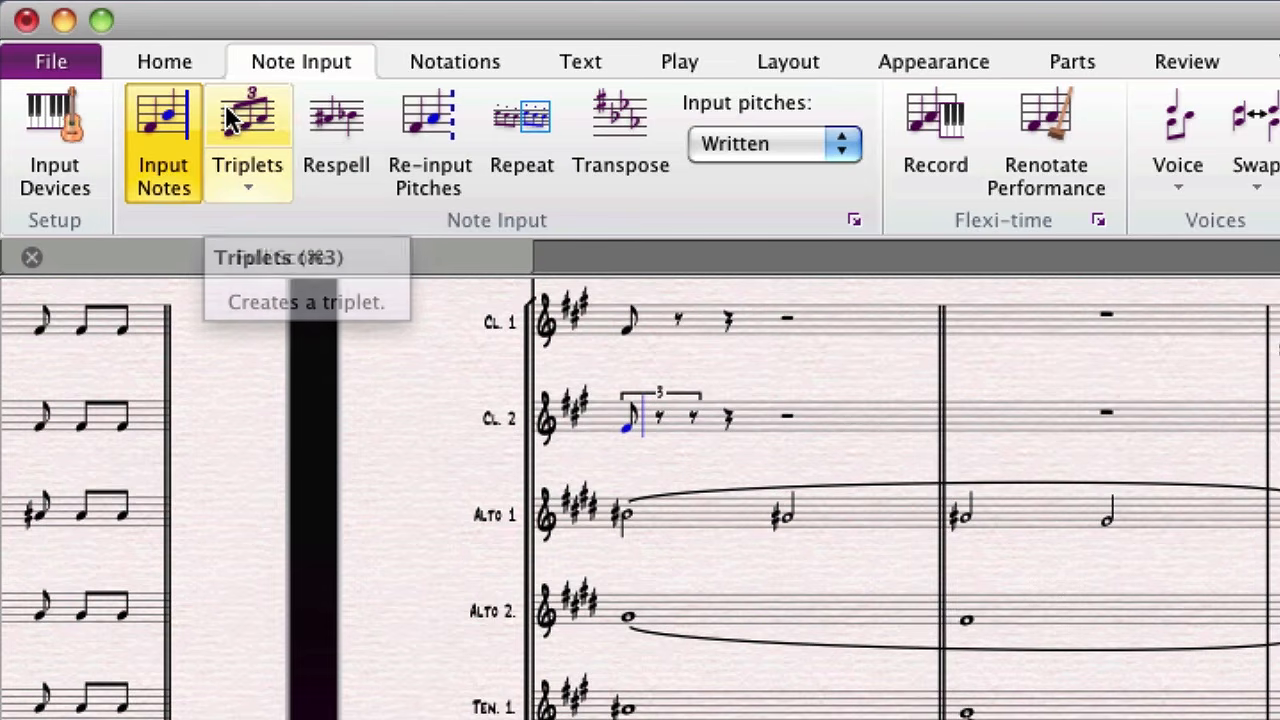
{"action": "left_click", "coordinate": [242, 182]}
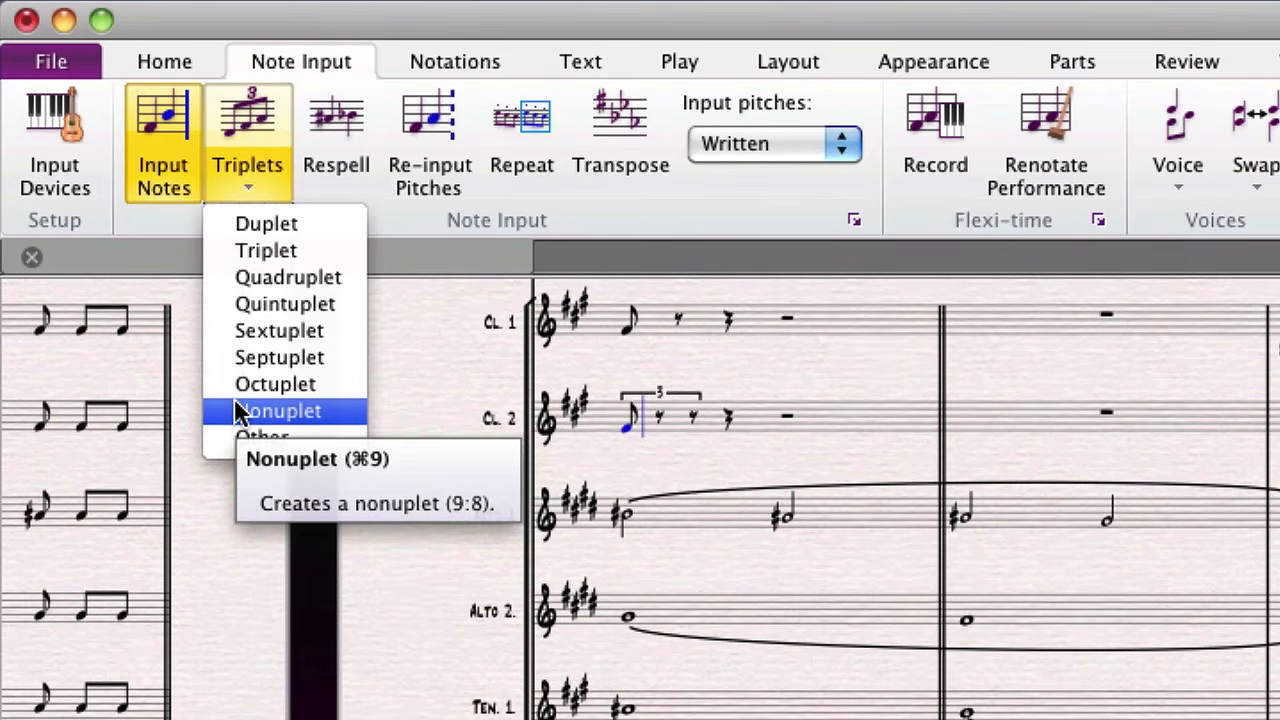
{"action": "key", "text": "Escape"}
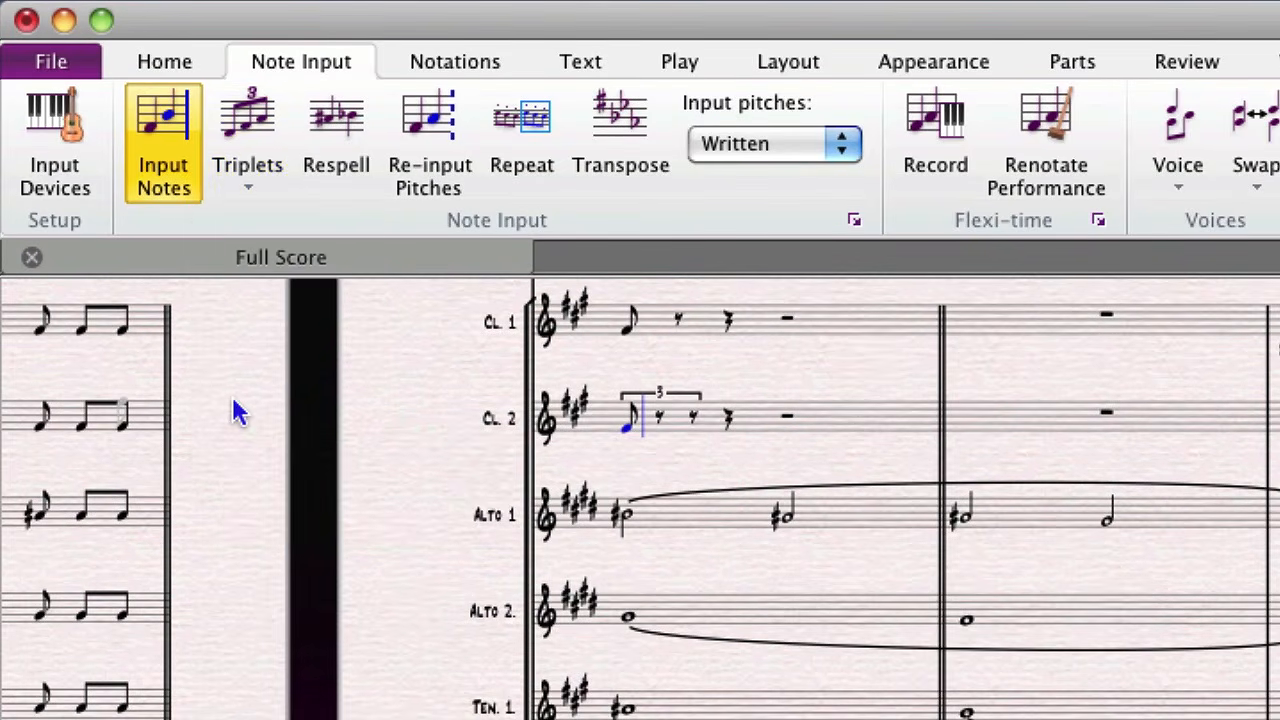
{"action": "key", "text": "Escape"}
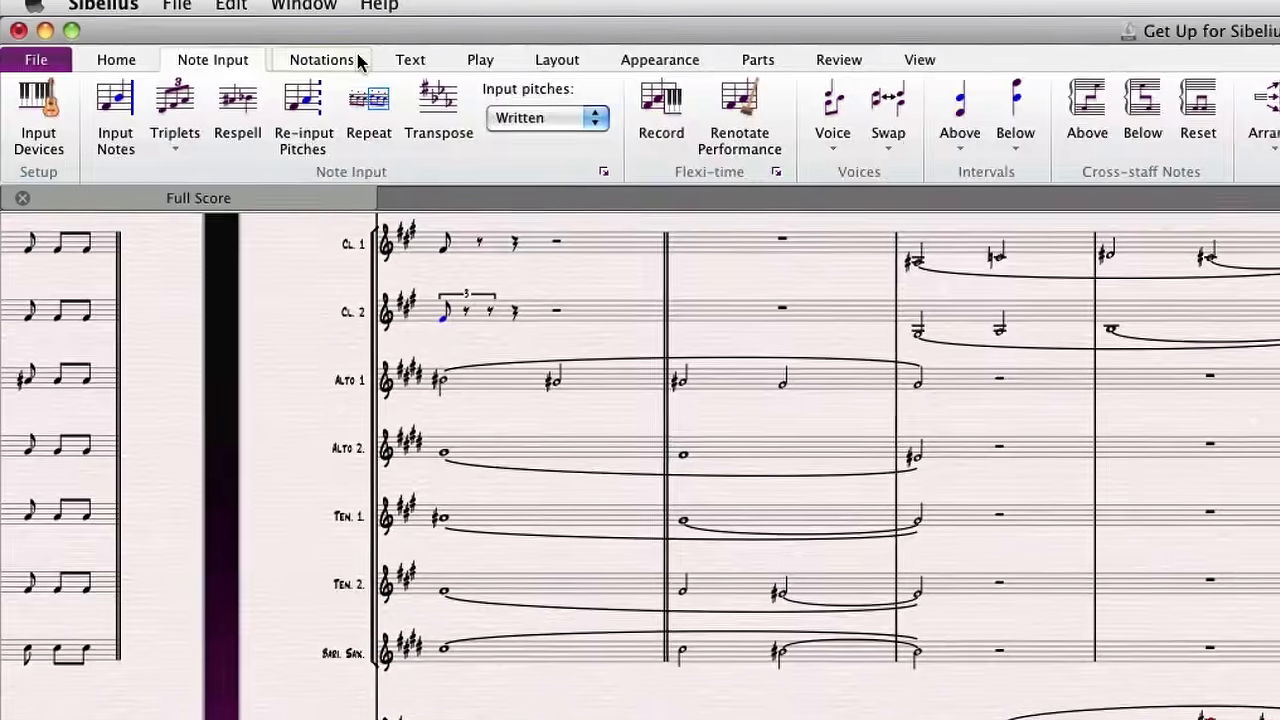
- Add a crescendo from the full set of lines below Clarinet 2's triplet in bar 21, and view the line styles available for editing
{"action": "left_click", "coordinate": [358, 62]}
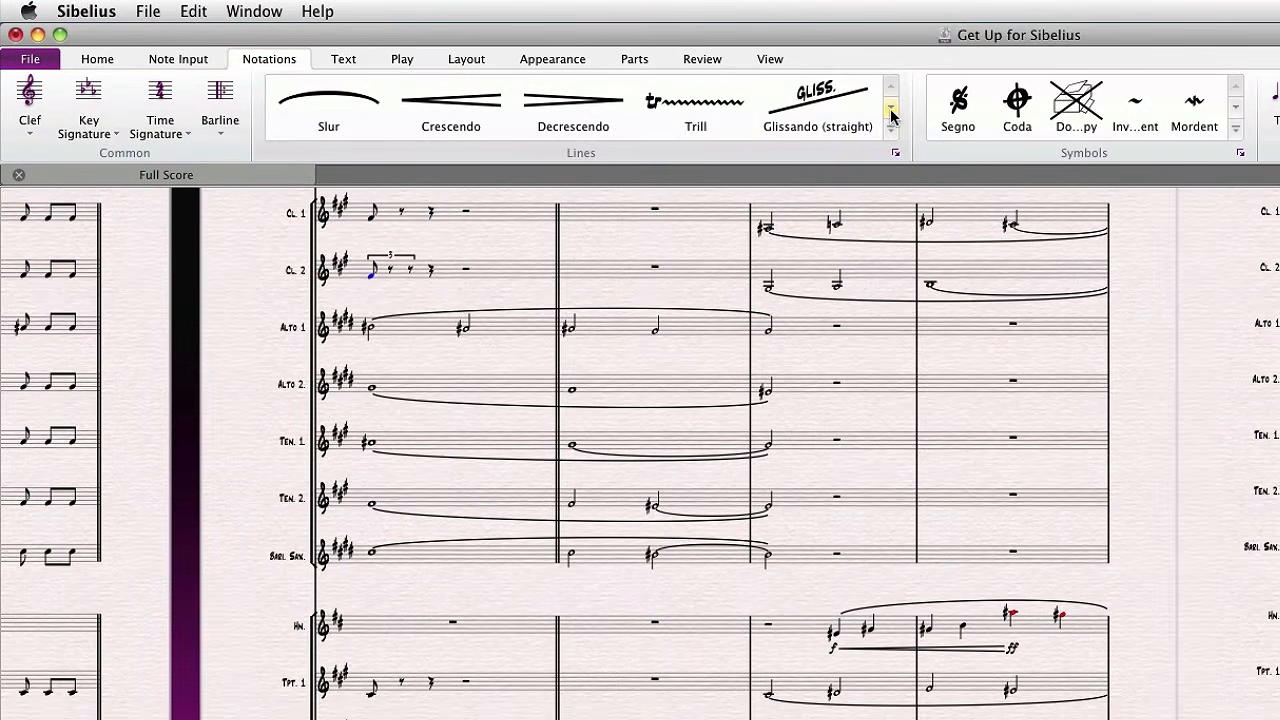
{"action": "left_click", "coordinate": [893, 113]}
{"action": "left_click", "coordinate": [893, 113]}
{"action": "left_click", "coordinate": [893, 113]}
{"action": "left_click", "coordinate": [893, 113]}
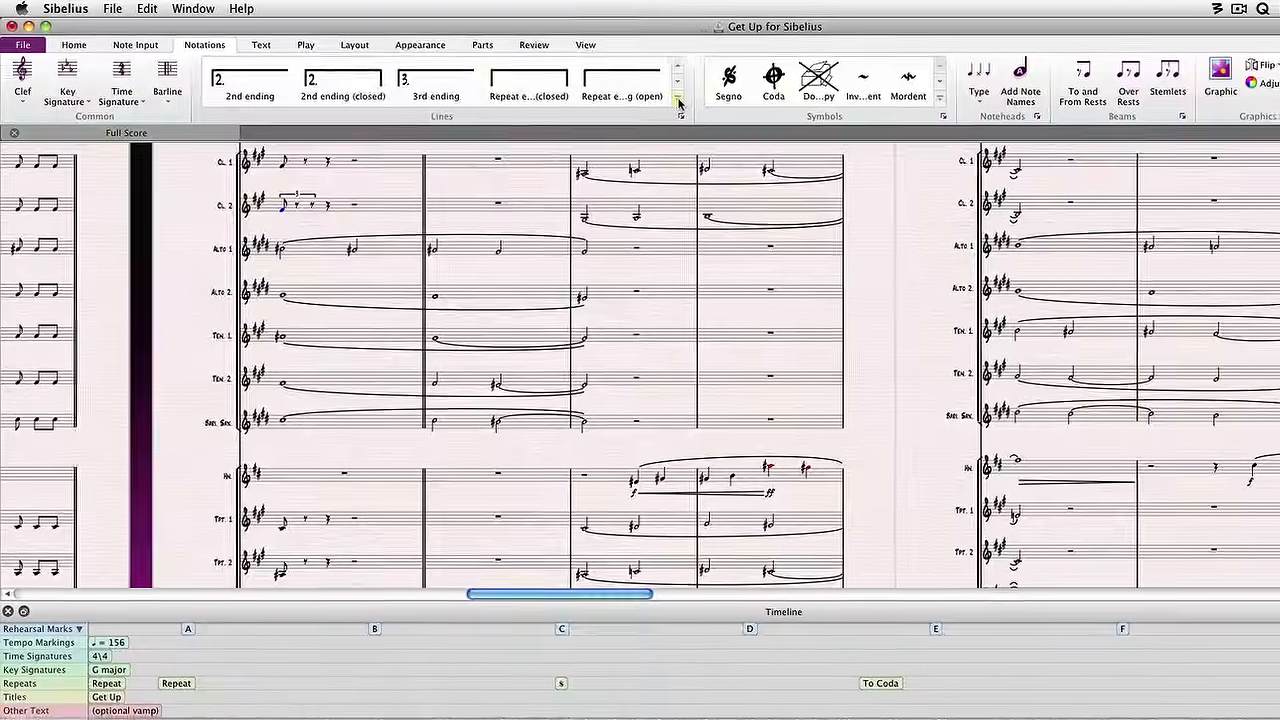
{"action": "left_click", "coordinate": [679, 101]}
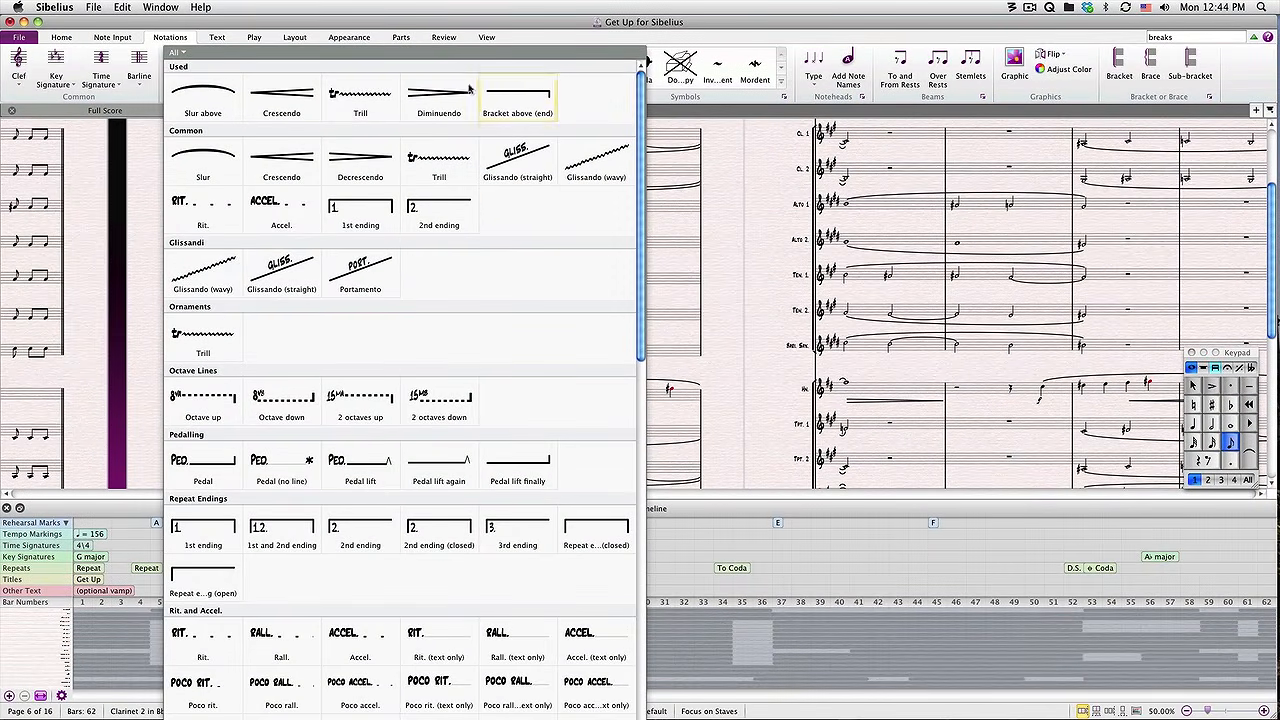
{"action": "left_click", "coordinate": [293, 98]}
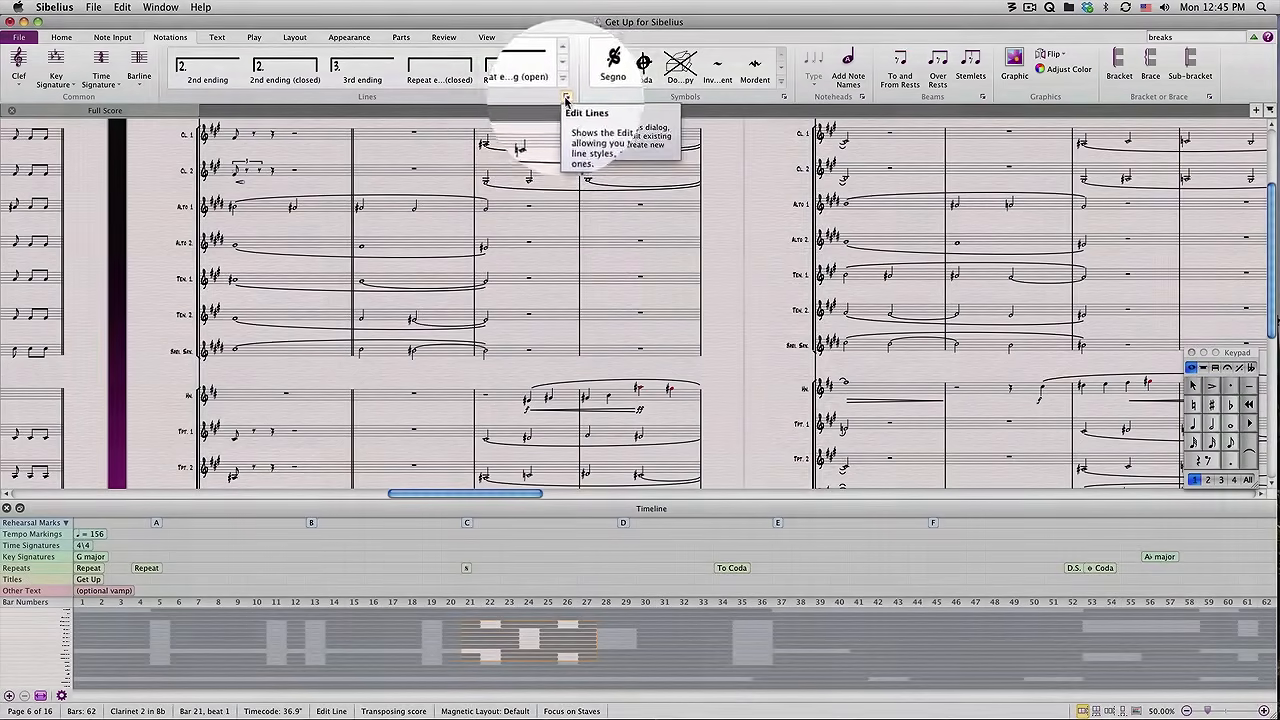
{"action": "left_click", "coordinate": [566, 98]}
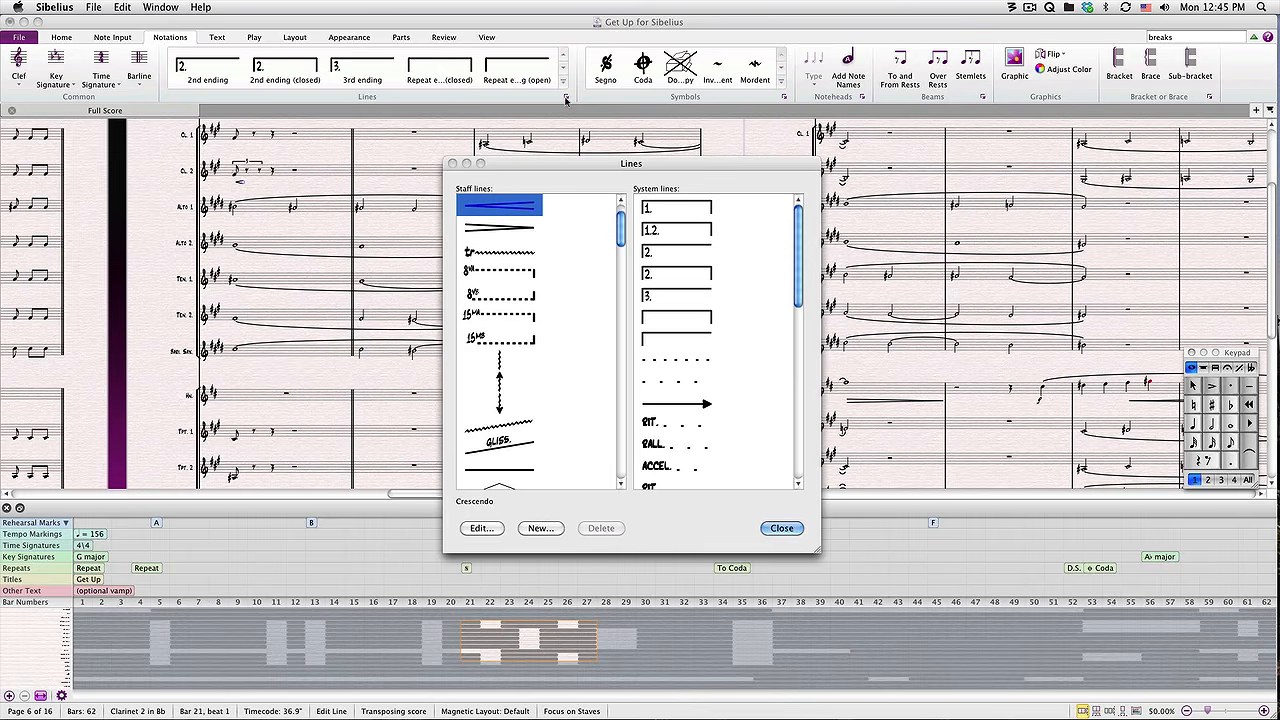
{"action": "key", "text": "Return"}
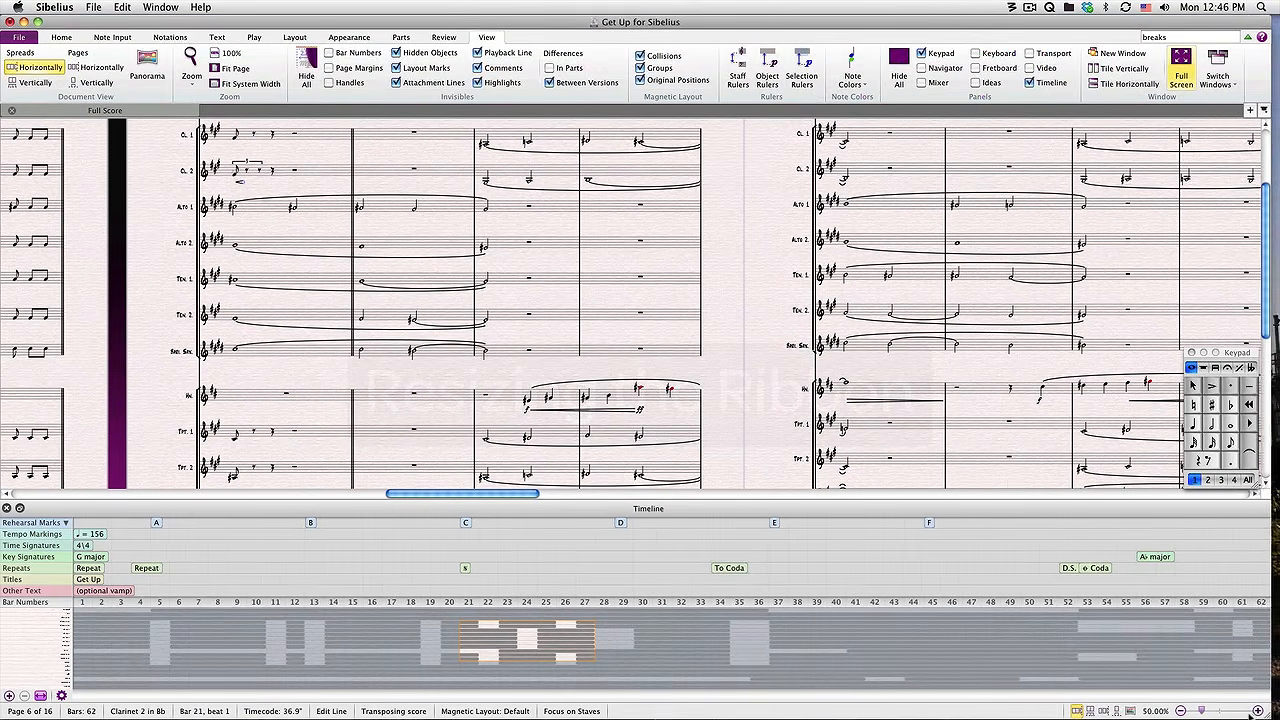
- Narrow the score window to about two thirds of its width and view the options in the condensed Panels group
{"action": "left_click_drag", "start_coordinate": [1274, 715], "coordinate": [834, 711]}
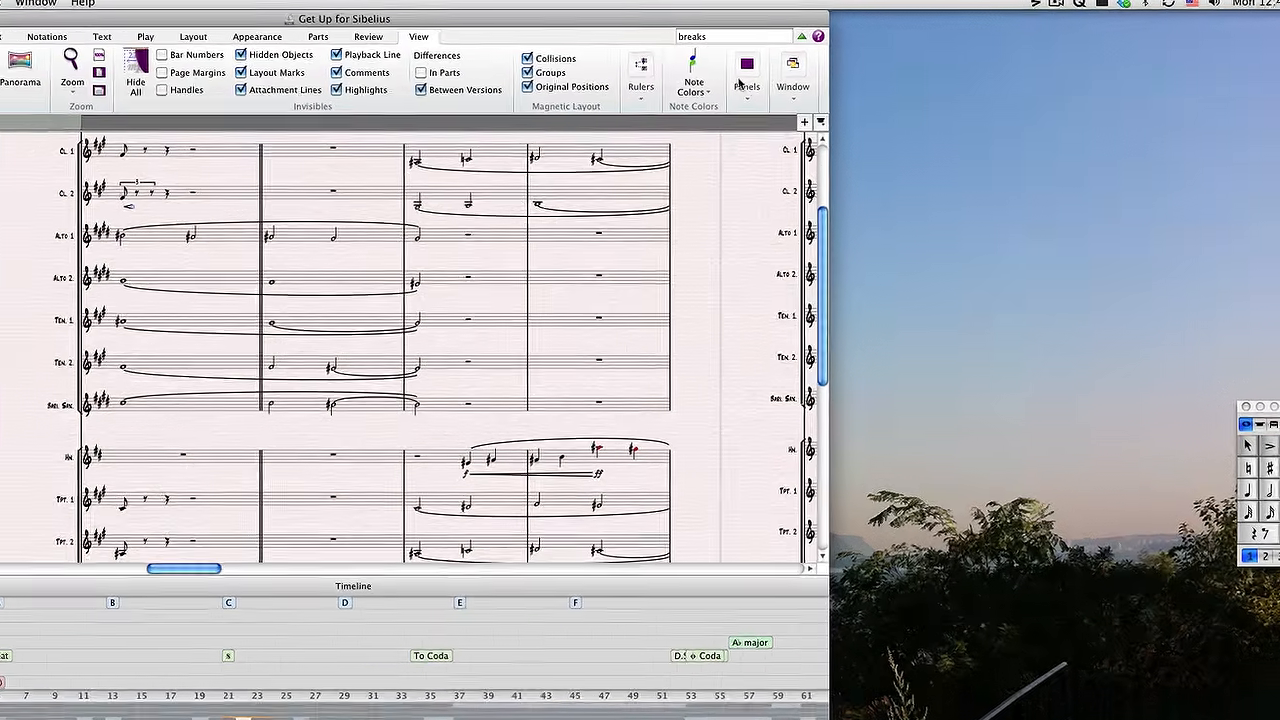
{"action": "left_click", "coordinate": [762, 79]}
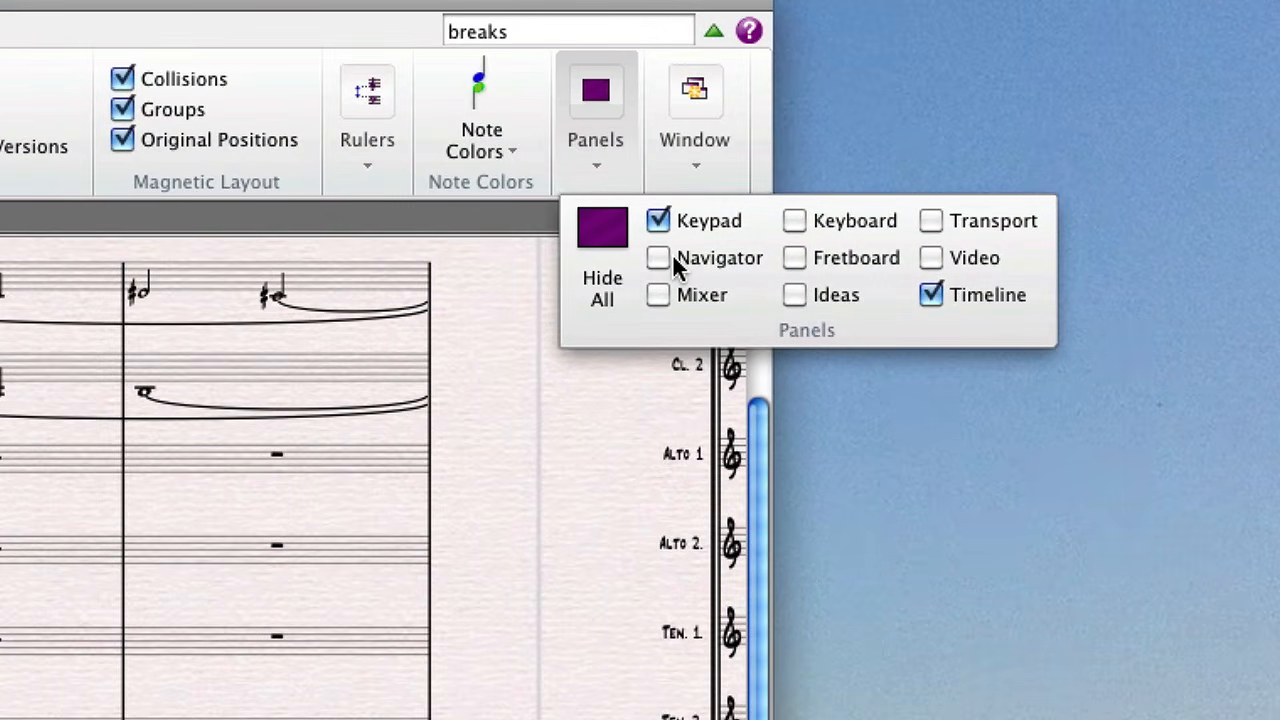
{"action": "left_click", "coordinate": [550, 265]}
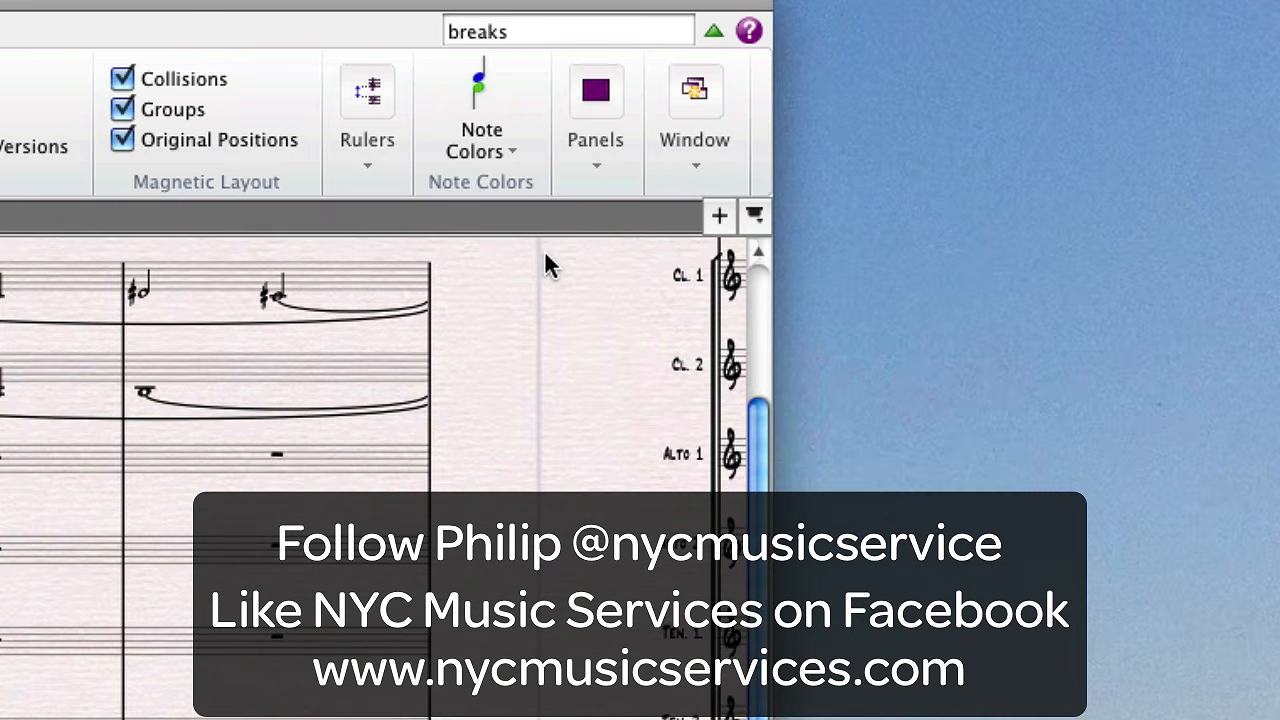